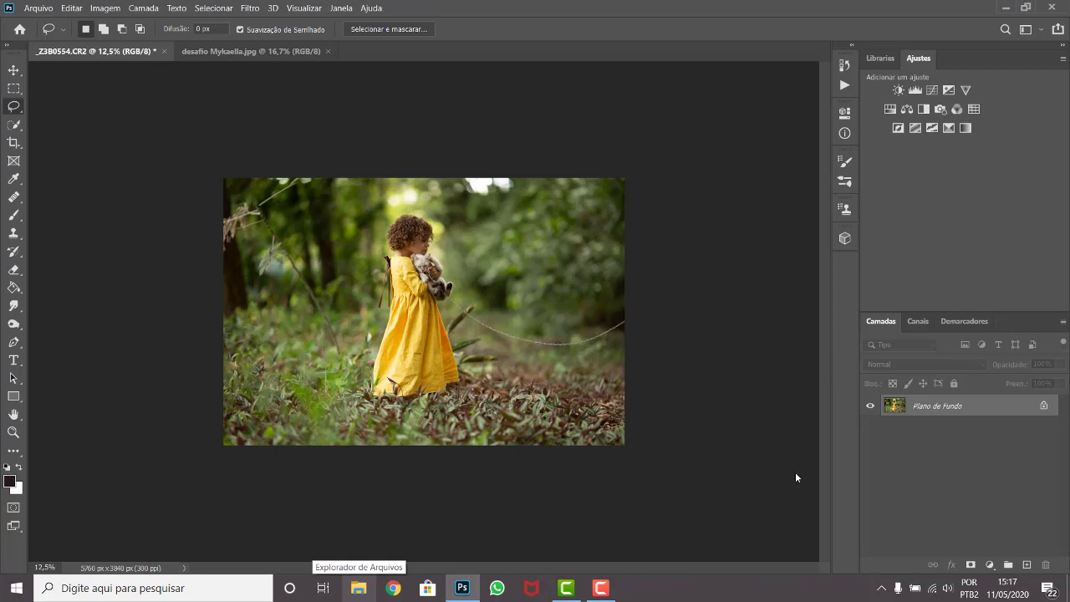
Compare the raw photo against the finished reference edit in the other tab
click(260, 50)
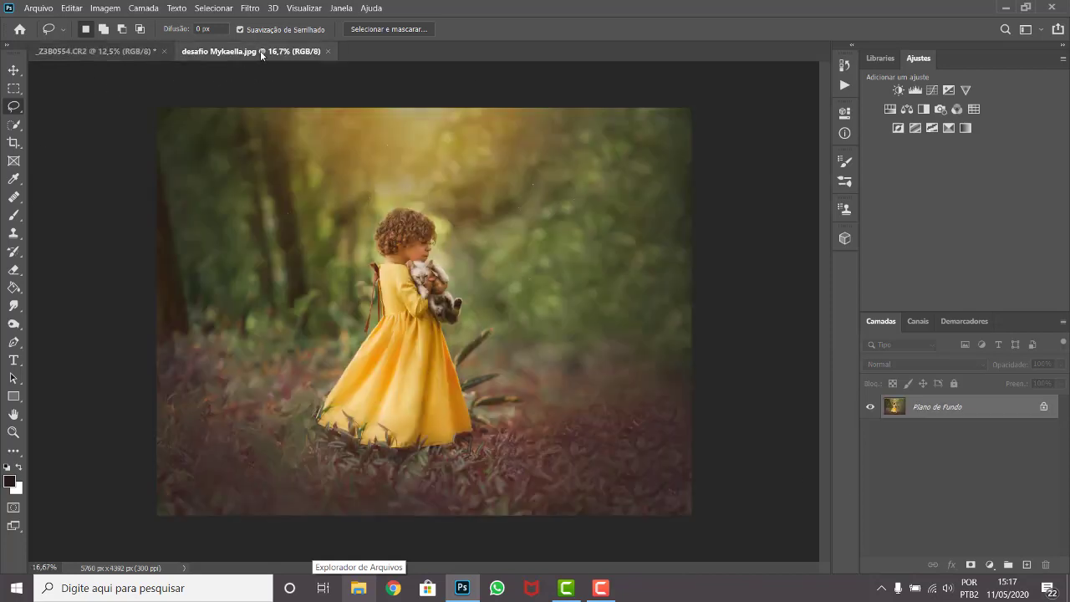
click(117, 50)
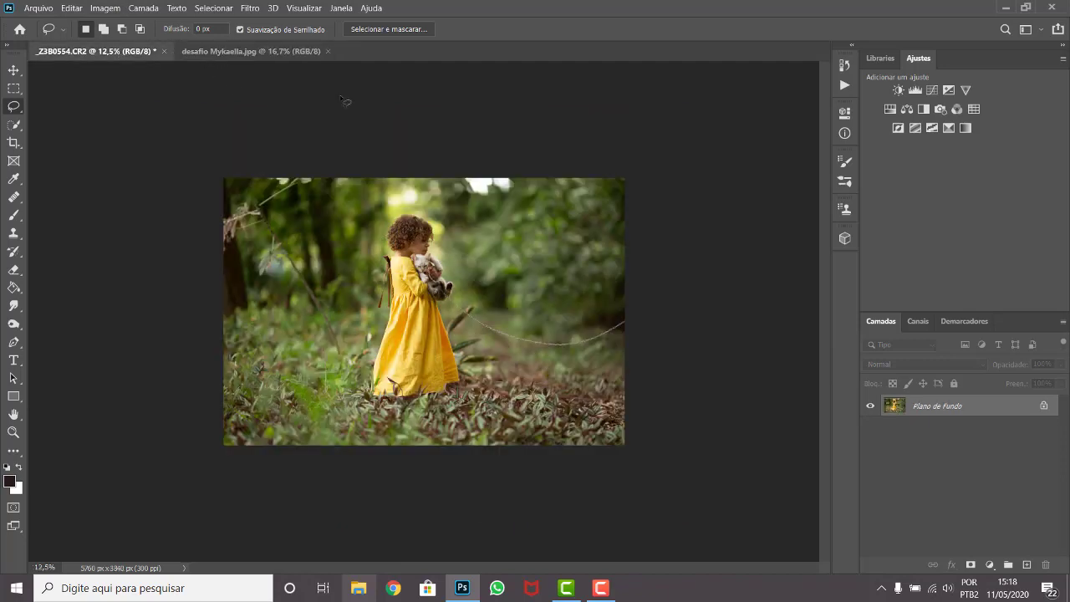
key(ctrl+plus)
click(274, 51)
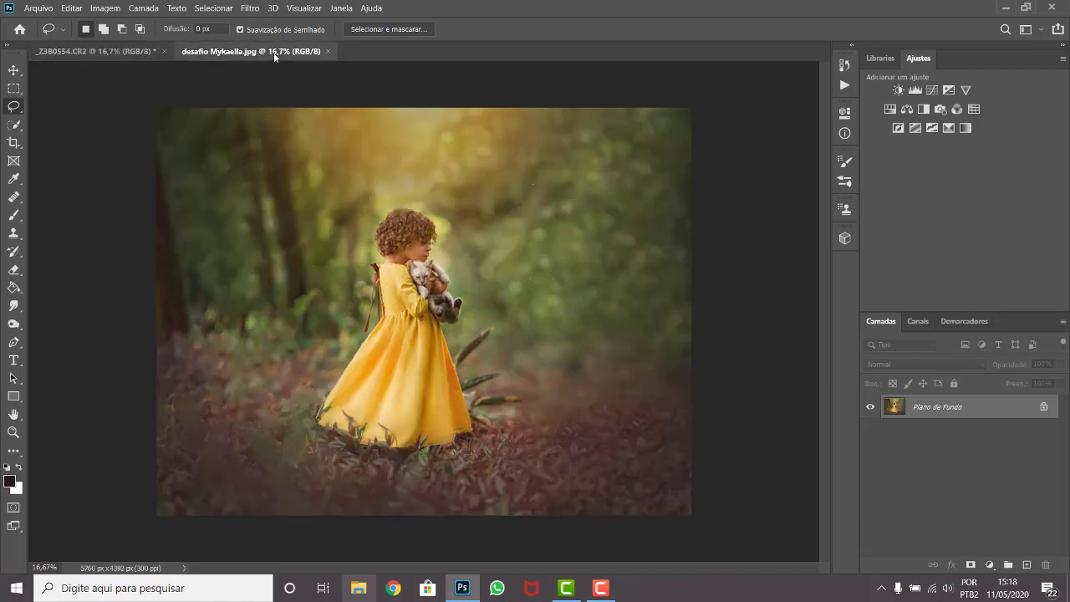
click(132, 55)
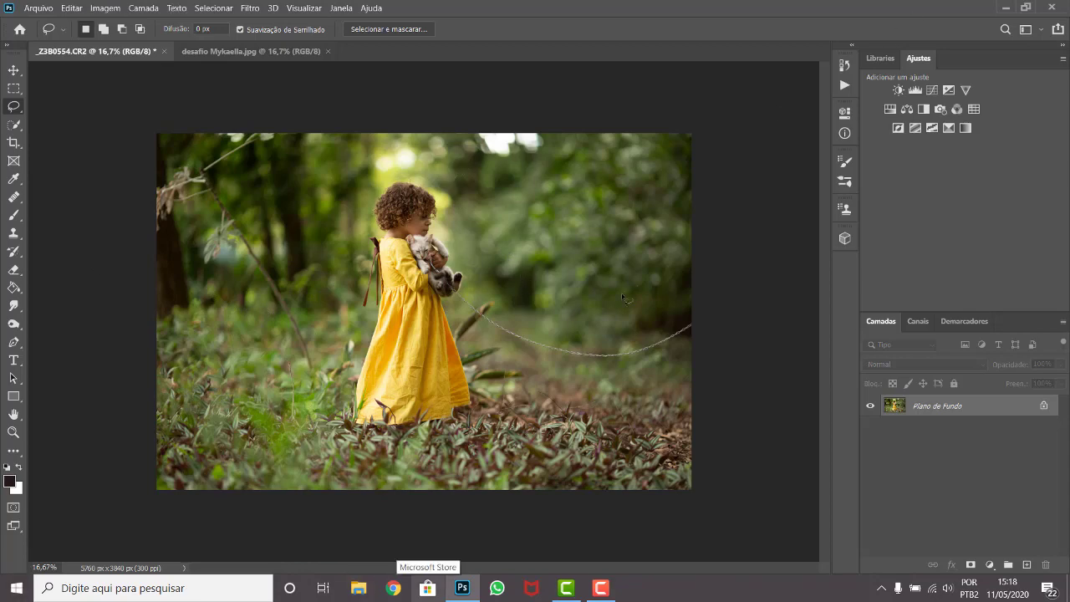
click(232, 53)
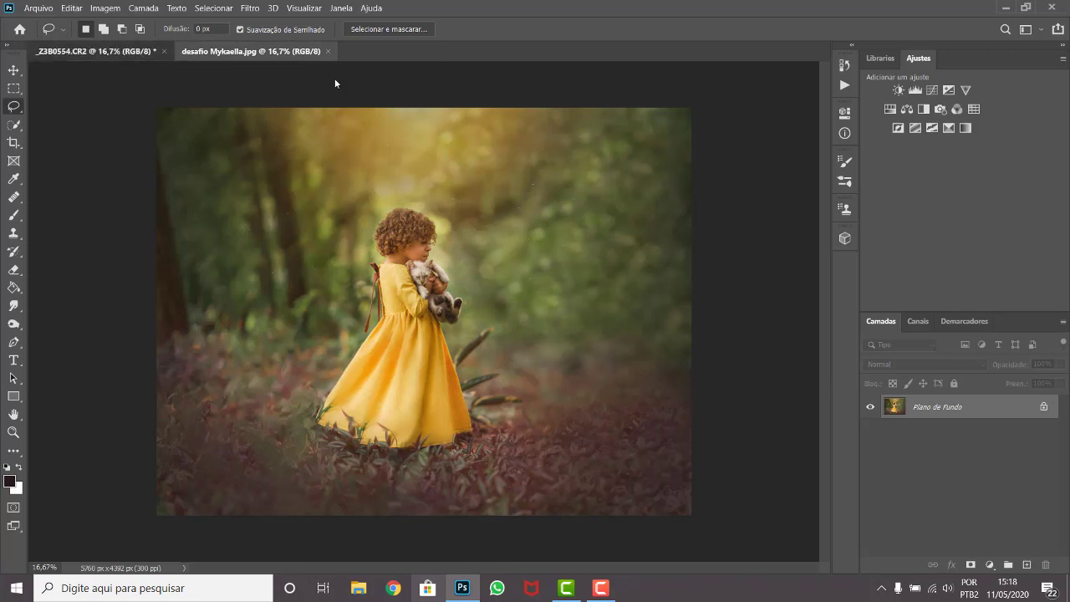
key(ctrl+Tab)
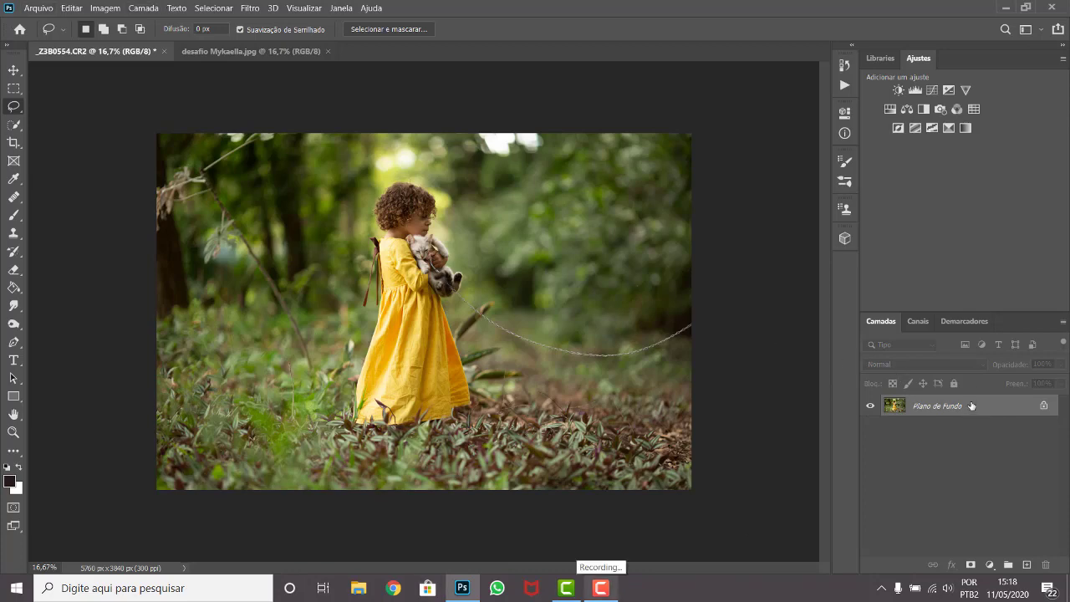
Duplicate the background layer with Ctrl+J and open the copy in the Camera Raw filter
key(ctrl+j)
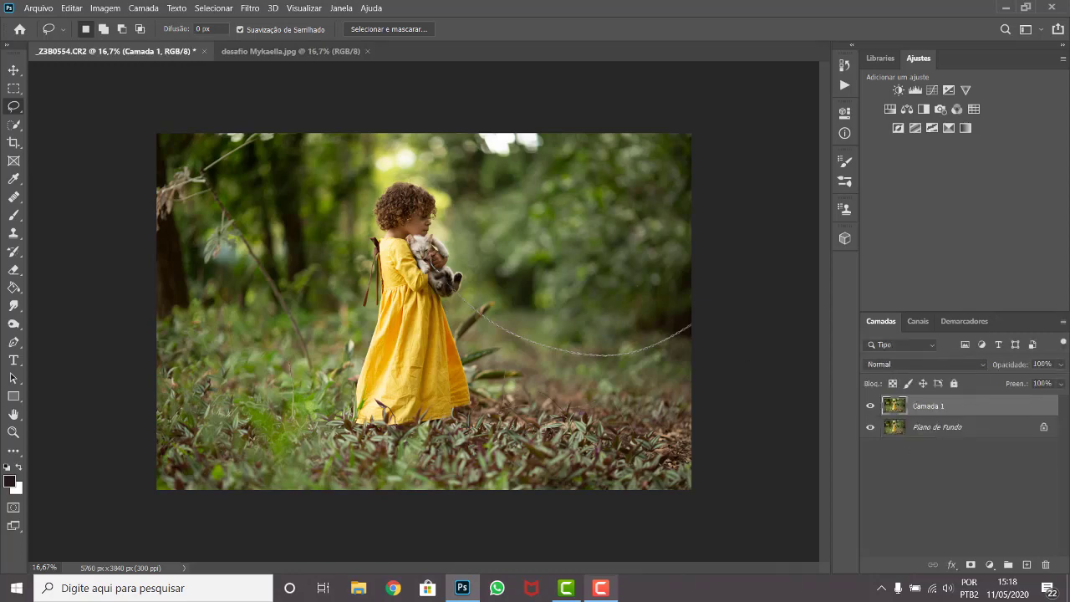
click(255, 7)
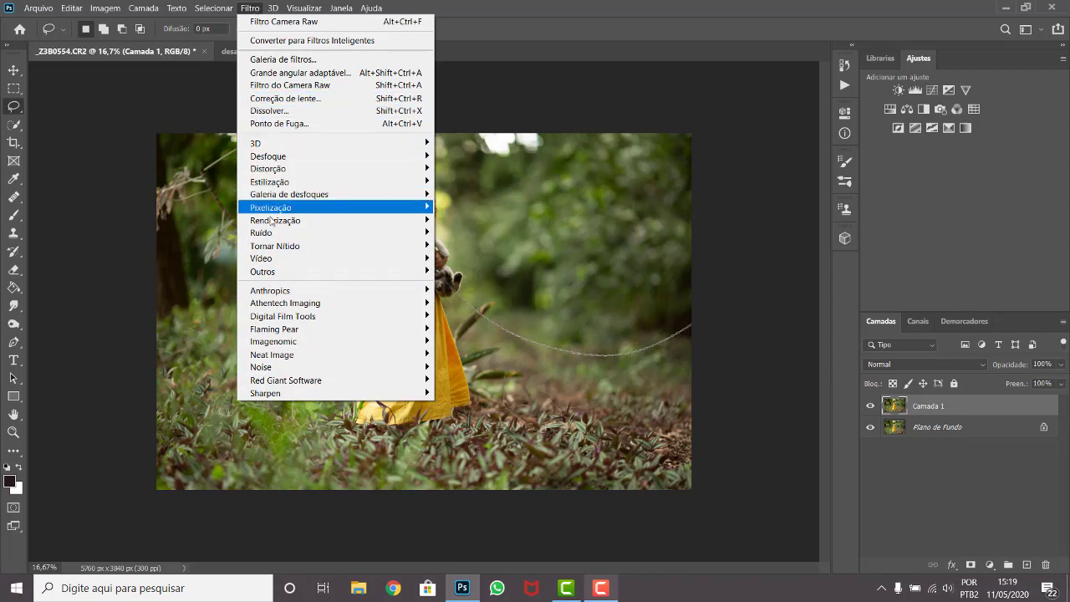
click(303, 86)
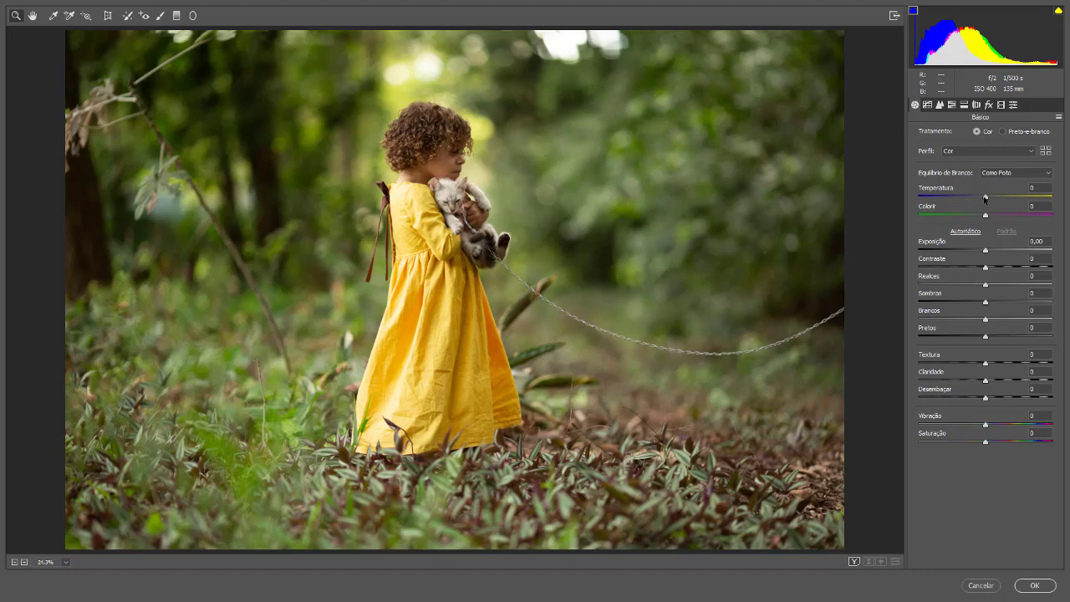
Grade in Básico: contrast -32, highlights -33, shadows +54, whites +35, blacks -14, texture -16
mouse_move(986, 199)
mouse_down()
mouse_move(1008, 199)
mouse_move(970, 203)
mouse_up()
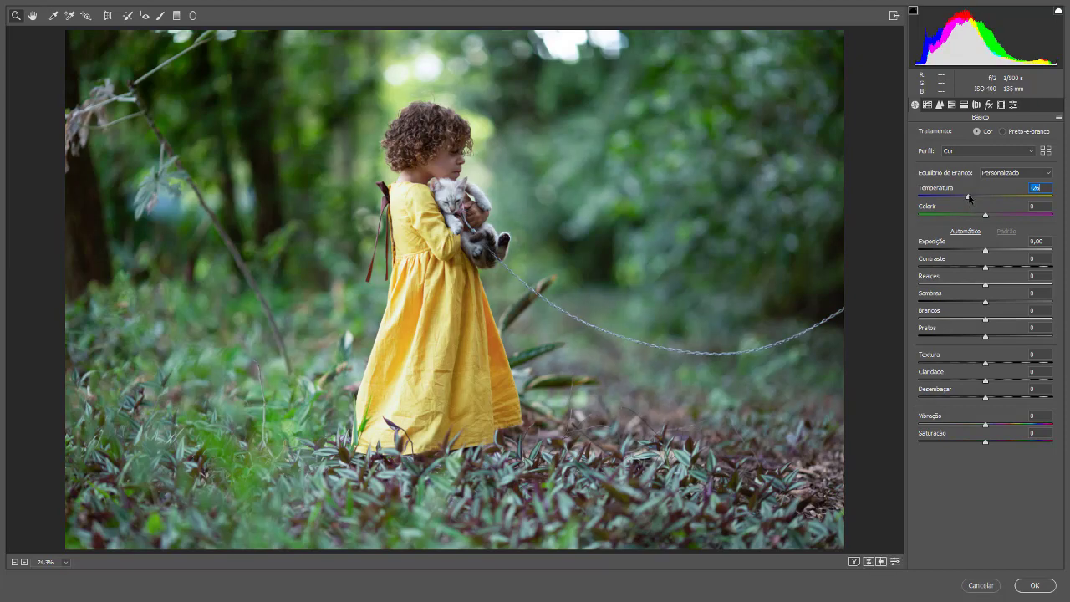
double_click(969, 197)
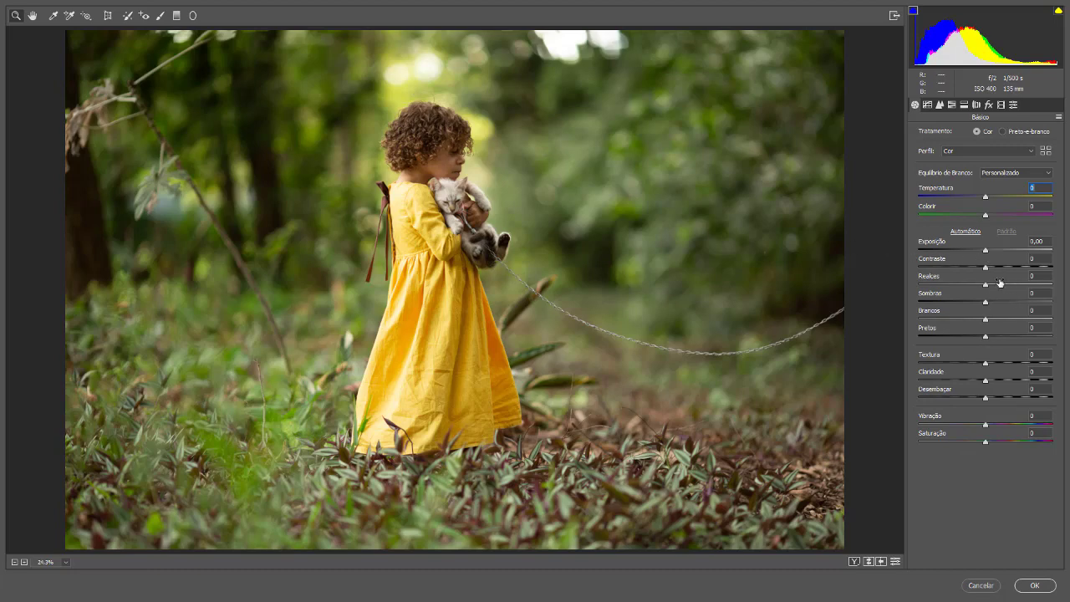
mouse_move(985, 267)
mouse_down()
mouse_move(963, 270)
mouse_move(964, 286)
mouse_up()
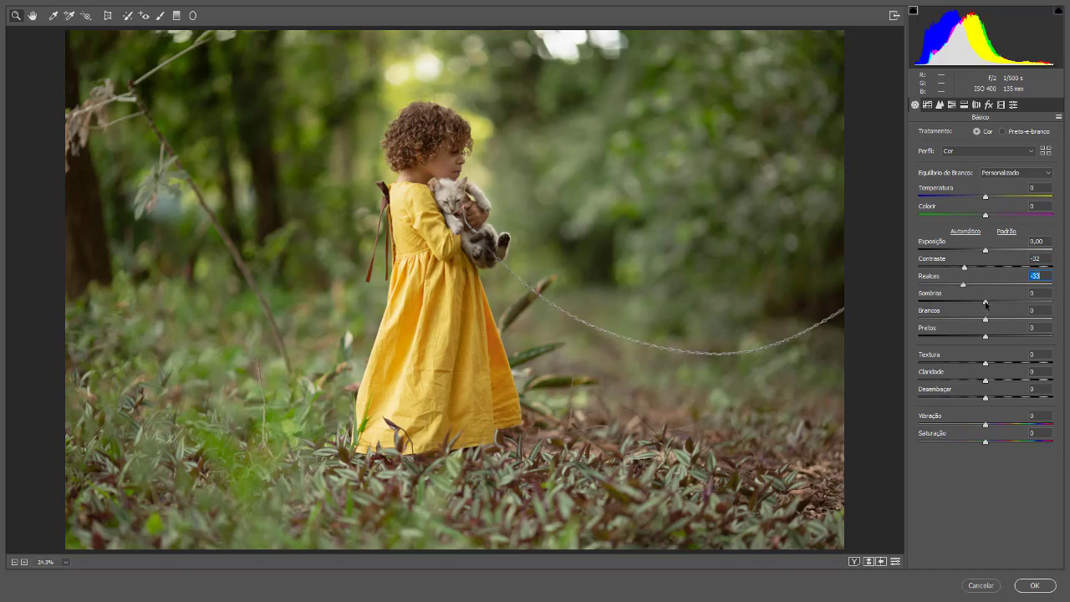
drag(985, 303, 1017, 303)
key(ctrl+minus)
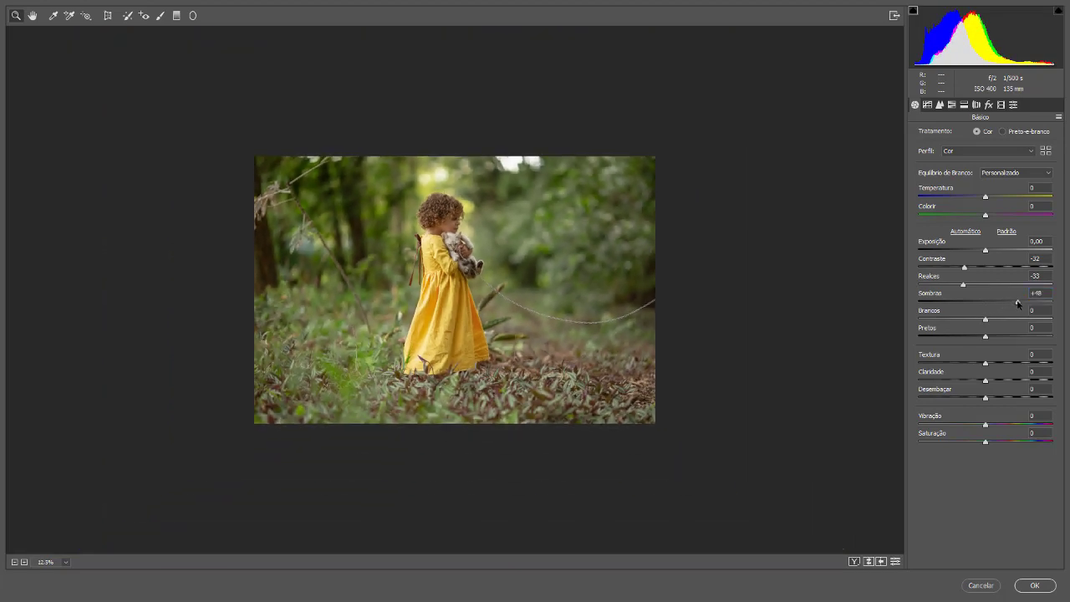
key(ctrl+plus)
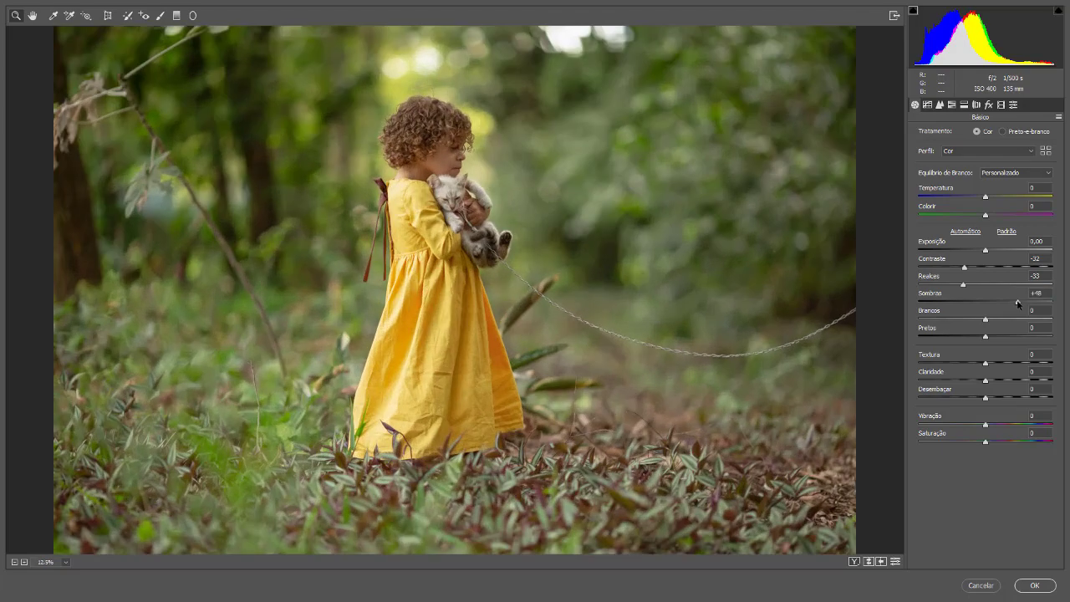
key(ctrl+minus)
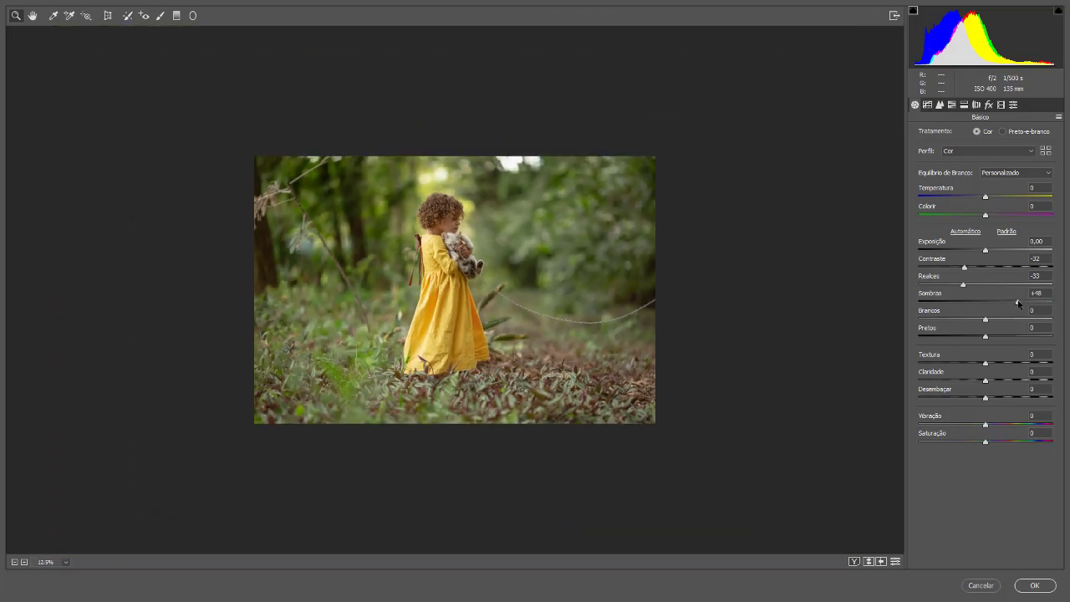
drag(1018, 305, 1022, 309)
mouse_move(985, 319)
mouse_down()
mouse_move(1021, 320)
mouse_move(977, 338)
mouse_up()
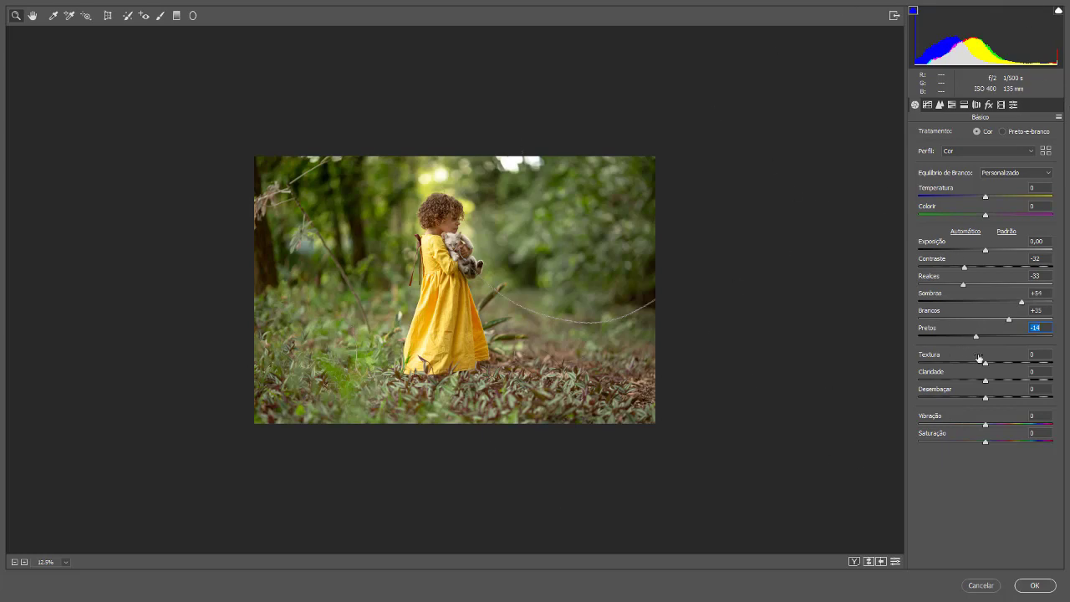
drag(986, 366, 974, 365)
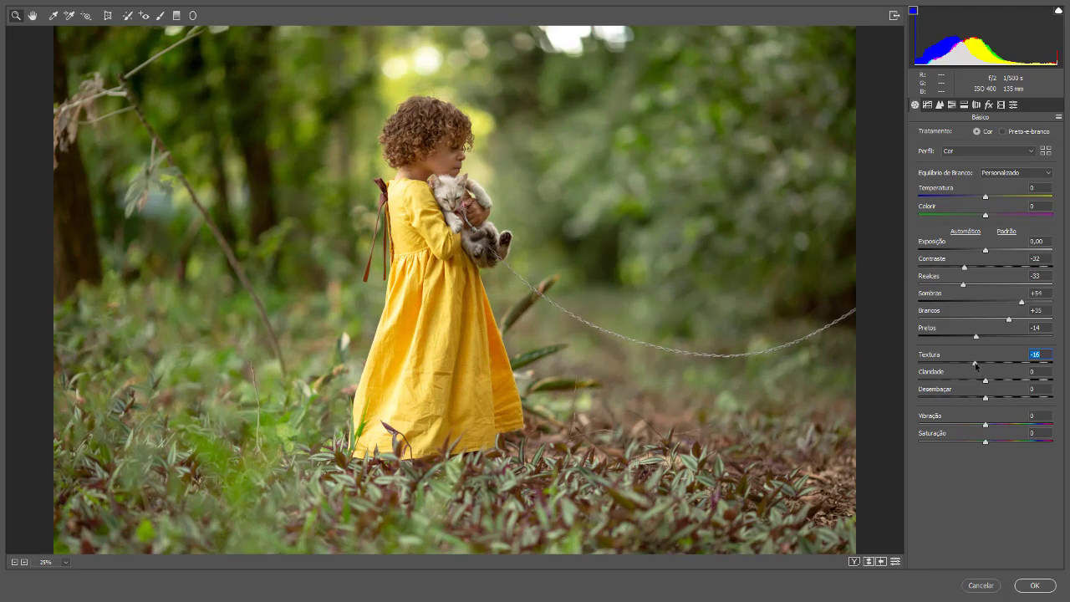
Test the Textura extremes, then settle texture at -27
drag(975, 365, 926, 371)
drag(927, 366, 958, 365)
mouse_move(1033, 373)
mouse_down()
mouse_move(1068, 378)
mouse_move(970, 365)
mouse_up()
drag(970, 364, 964, 363)
Try clarity and saturation, keep saturation at 0, add a little vibrance, then show Curva de Tons
mouse_move(986, 381)
mouse_down()
mouse_move(933, 381)
mouse_move(982, 381)
mouse_up()
drag(985, 444, 1007, 444)
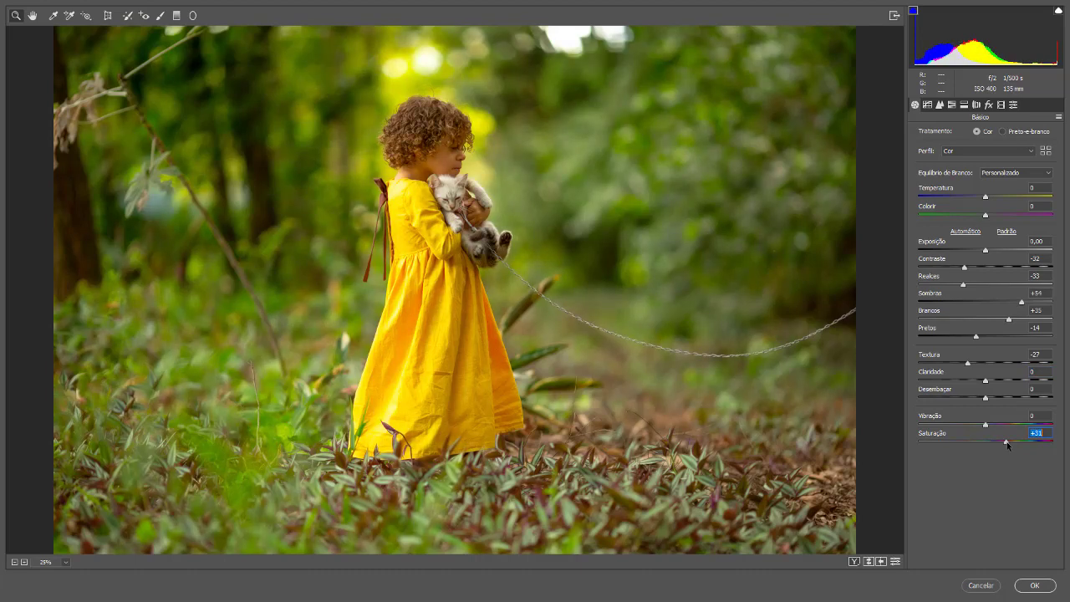
drag(1007, 445, 987, 448)
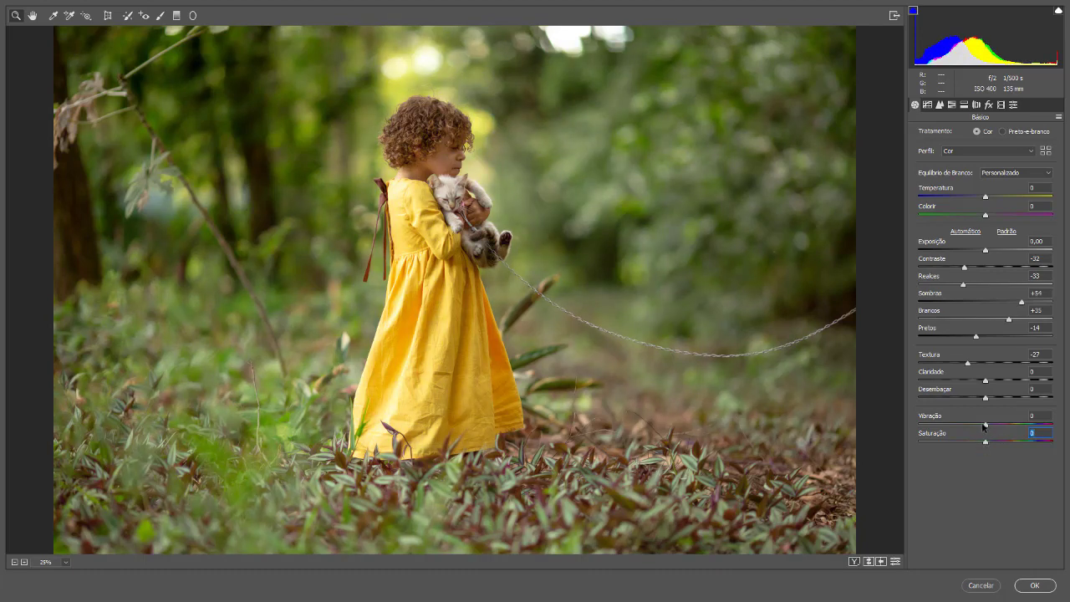
drag(986, 424, 995, 428)
click(927, 104)
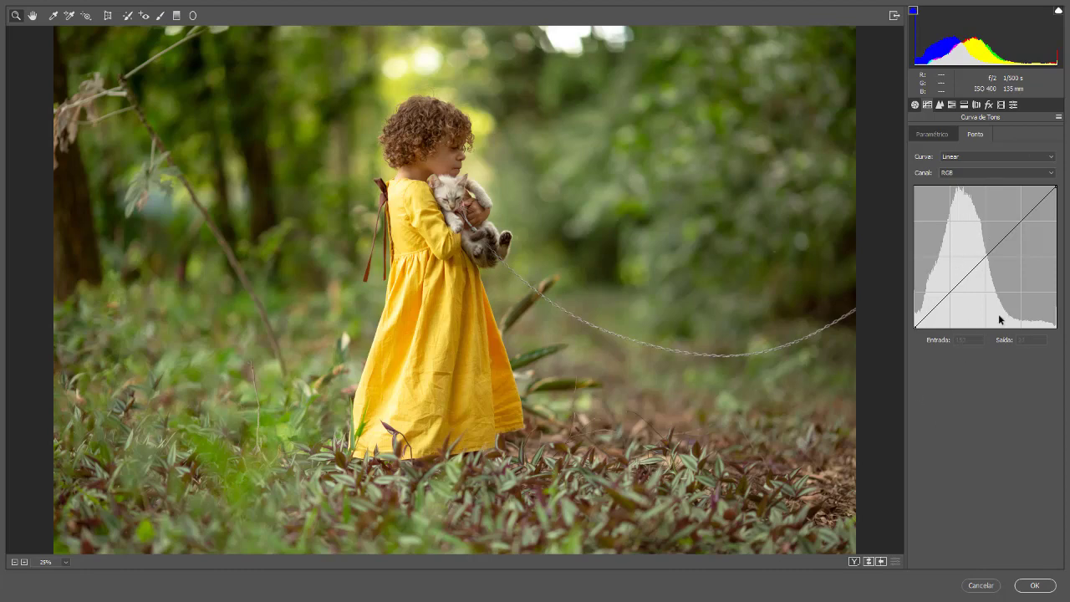
In Detalhe, set sharpening Intensidade to 70 and Alt-drag Mascarando to 66
click(939, 106)
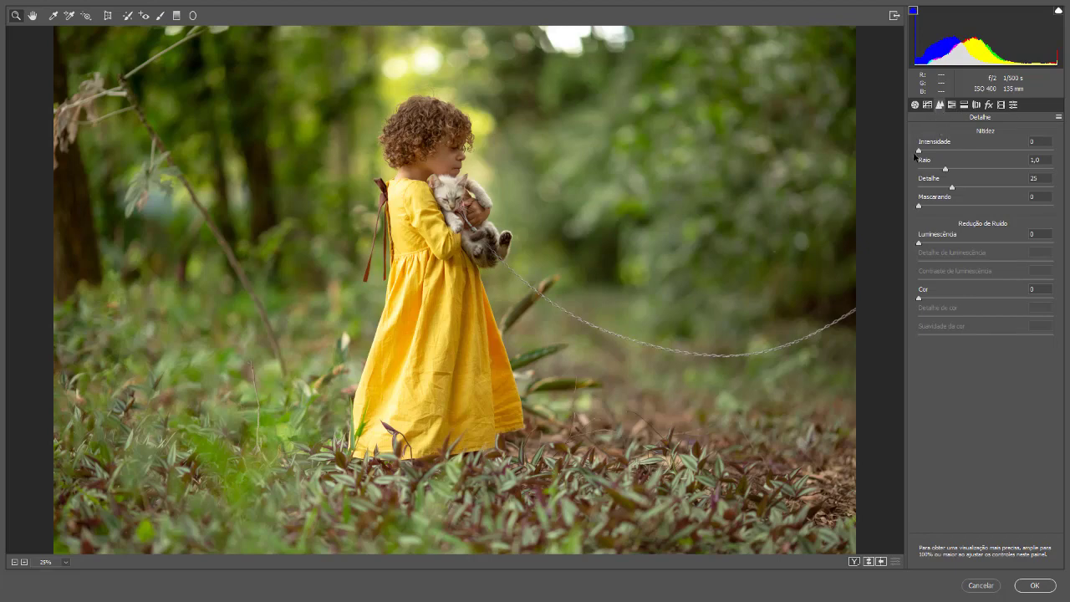
drag(919, 152, 982, 154)
key(alt)
drag(926, 206, 999, 213)
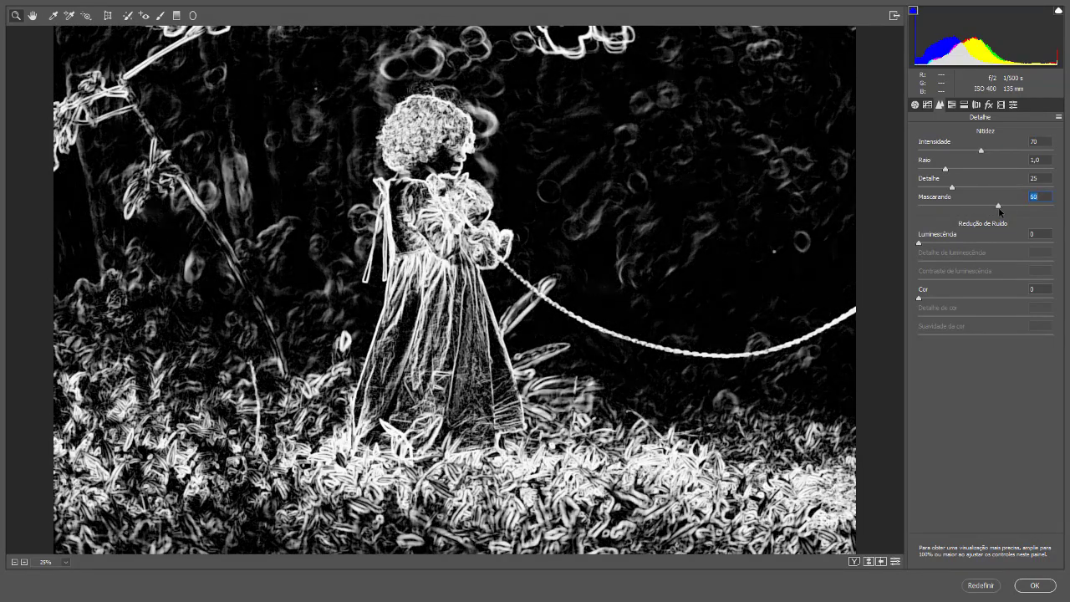
drag(999, 209, 996, 211)
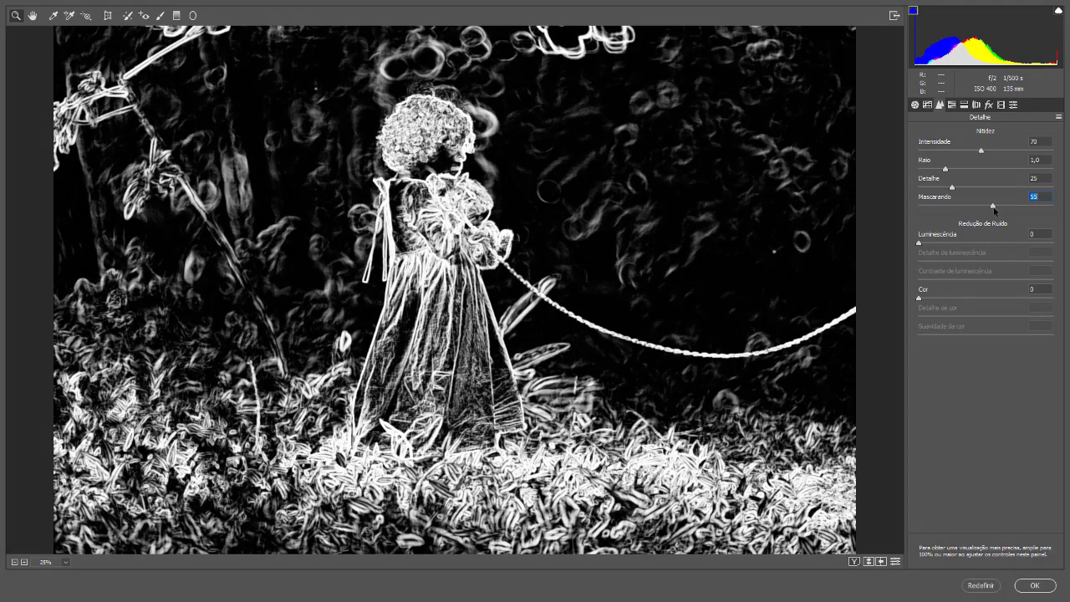
drag(995, 209, 1007, 208)
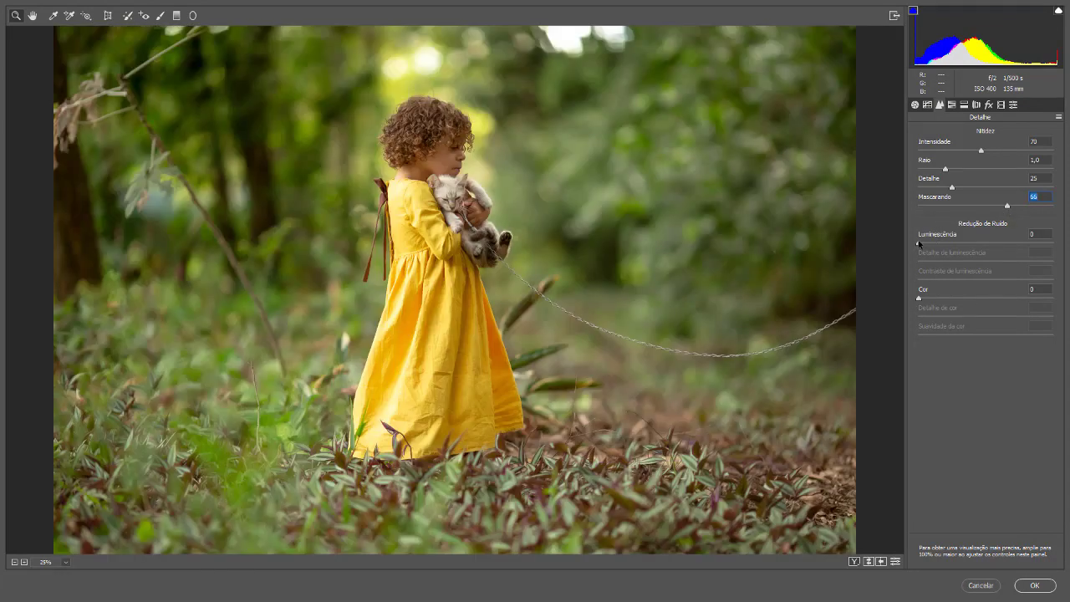
Zoom the preview to 200% on the girl's face and set Luminance noise reduction to 100
click(23, 562)
click(23, 563)
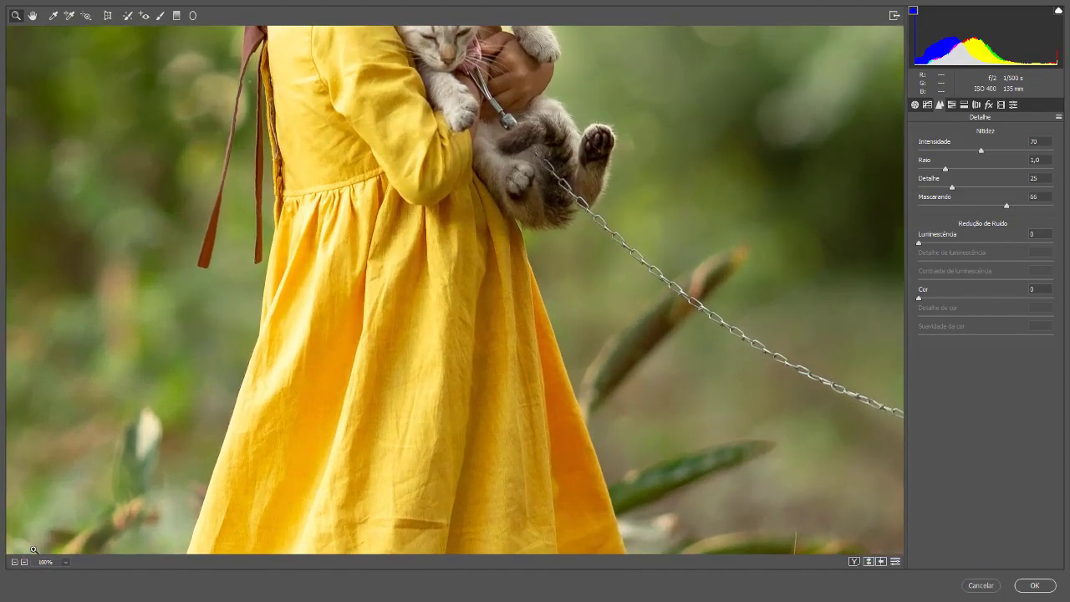
click(23, 563)
scroll(351, 276, up, 10)
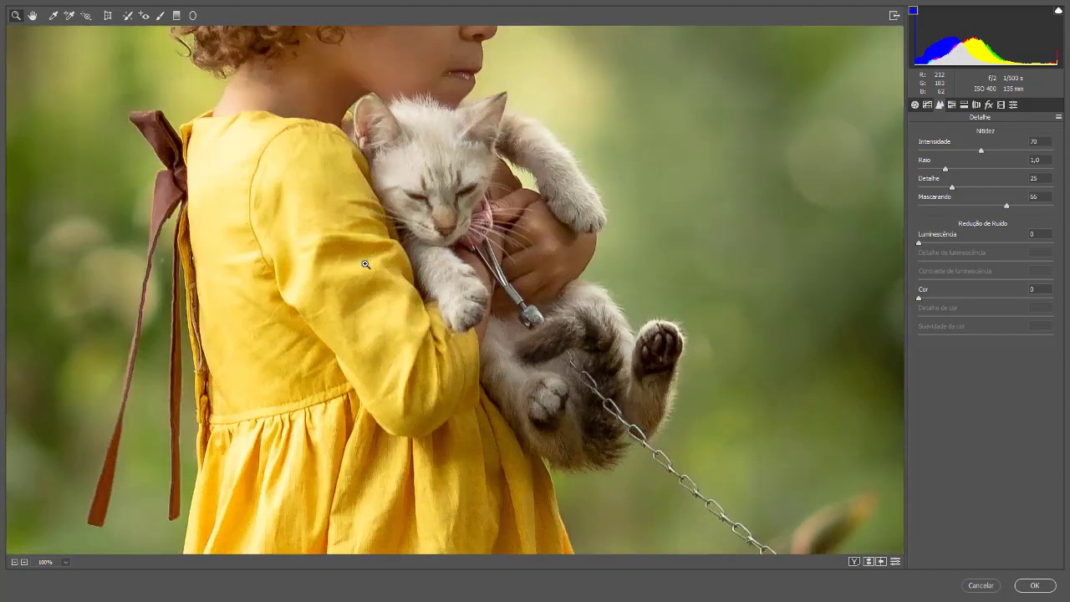
scroll(364, 263, up, 5)
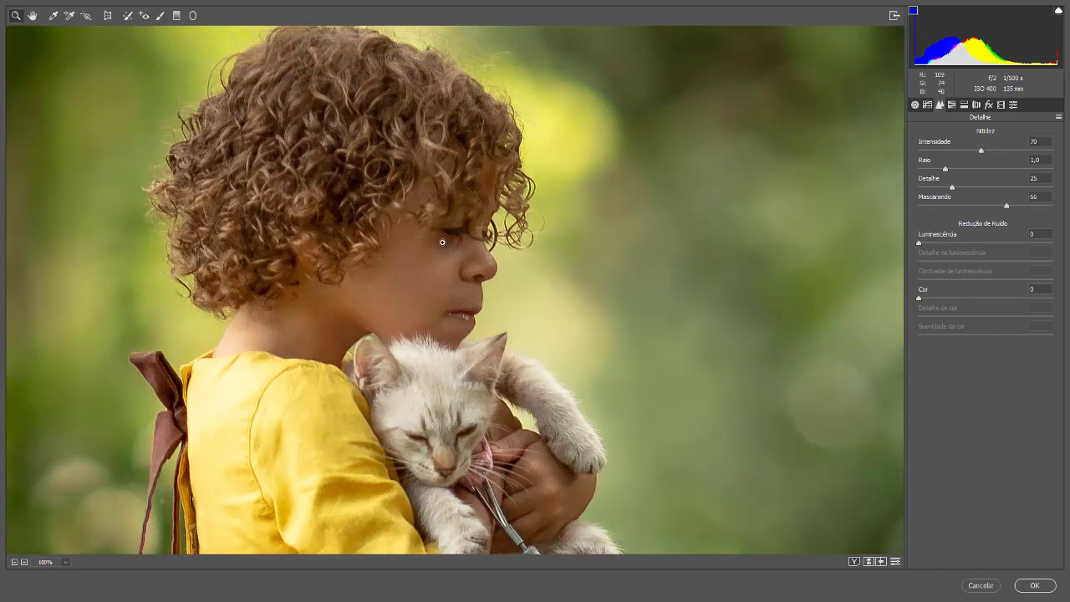
click(24, 561)
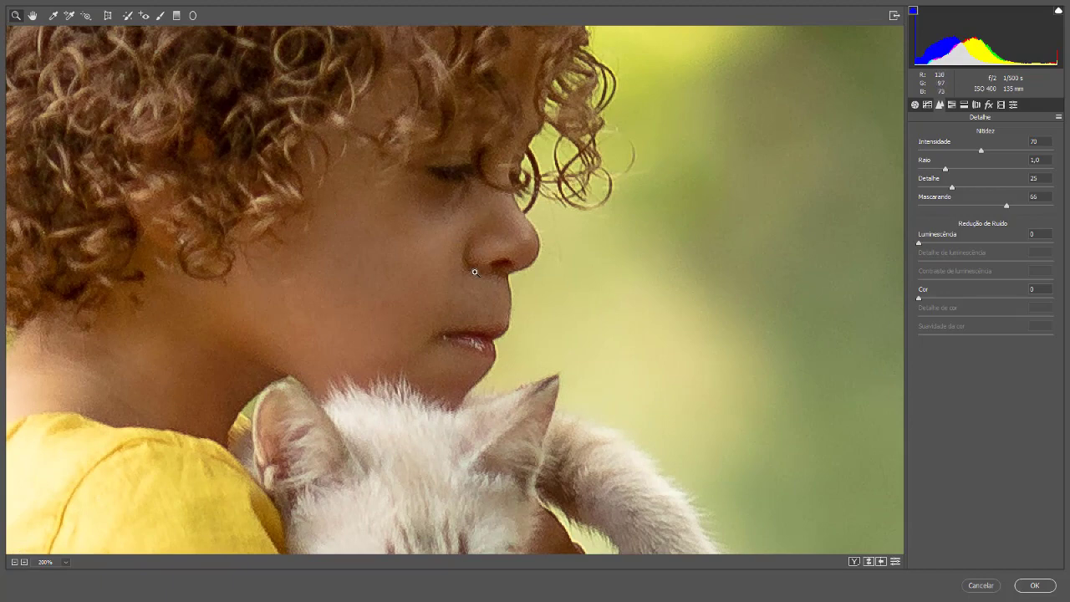
drag(918, 244, 1052, 243)
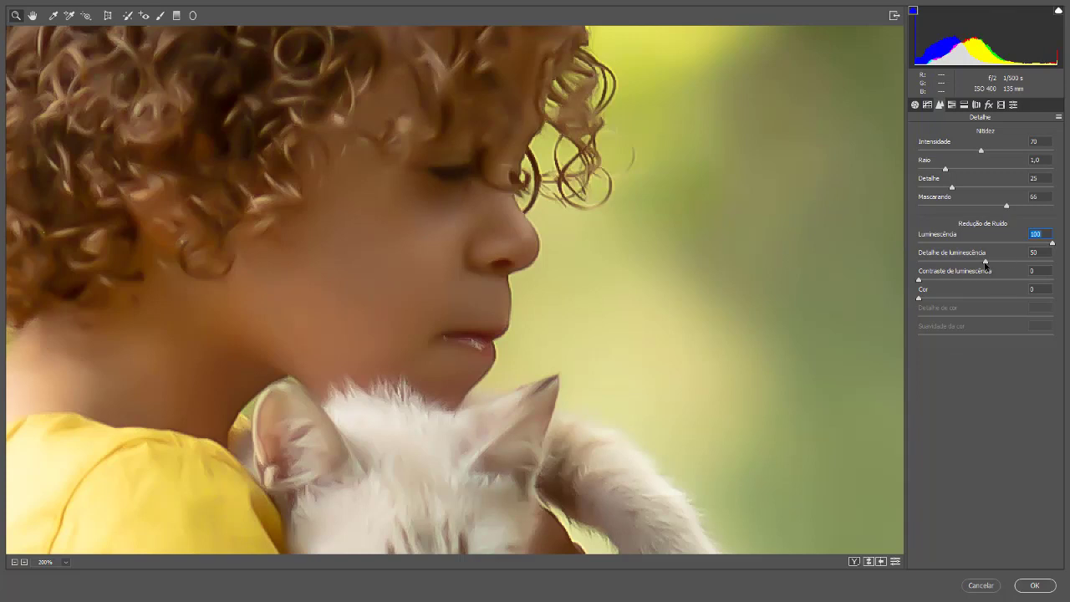
Test Luminance Detail, reset it to 50, and lower Luminance noise reduction to 25
drag(985, 263, 1055, 265)
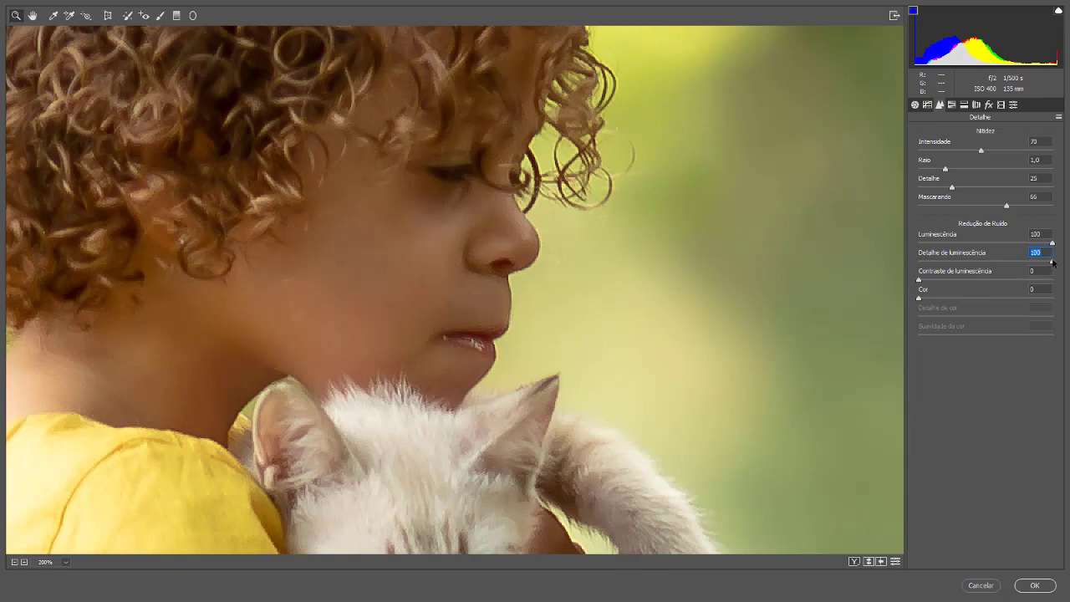
drag(1052, 261, 1043, 263)
drag(1052, 244, 925, 241)
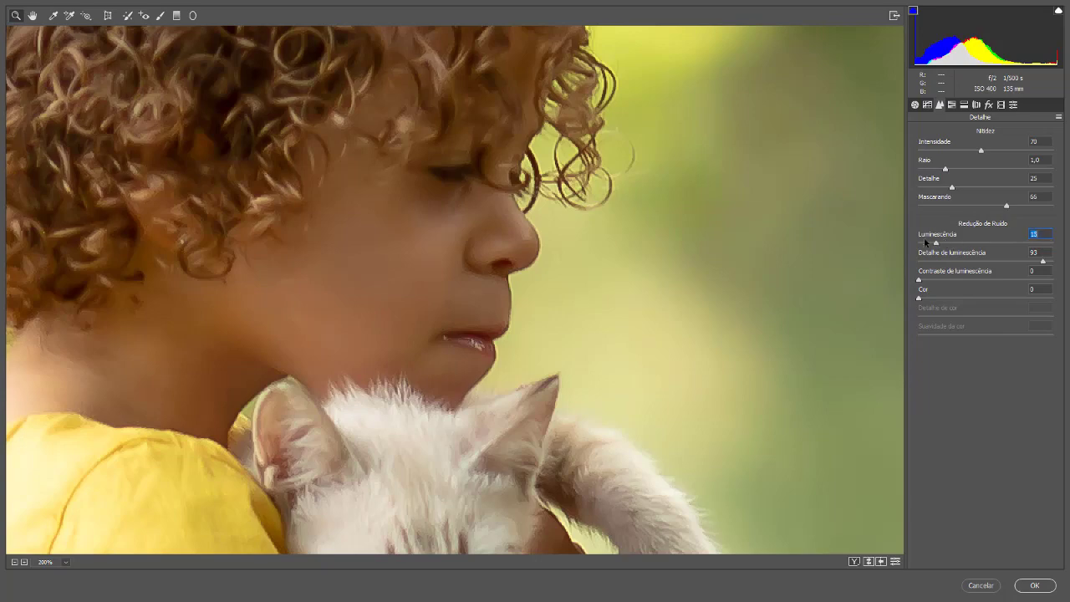
double_click(1042, 264)
drag(921, 244, 952, 244)
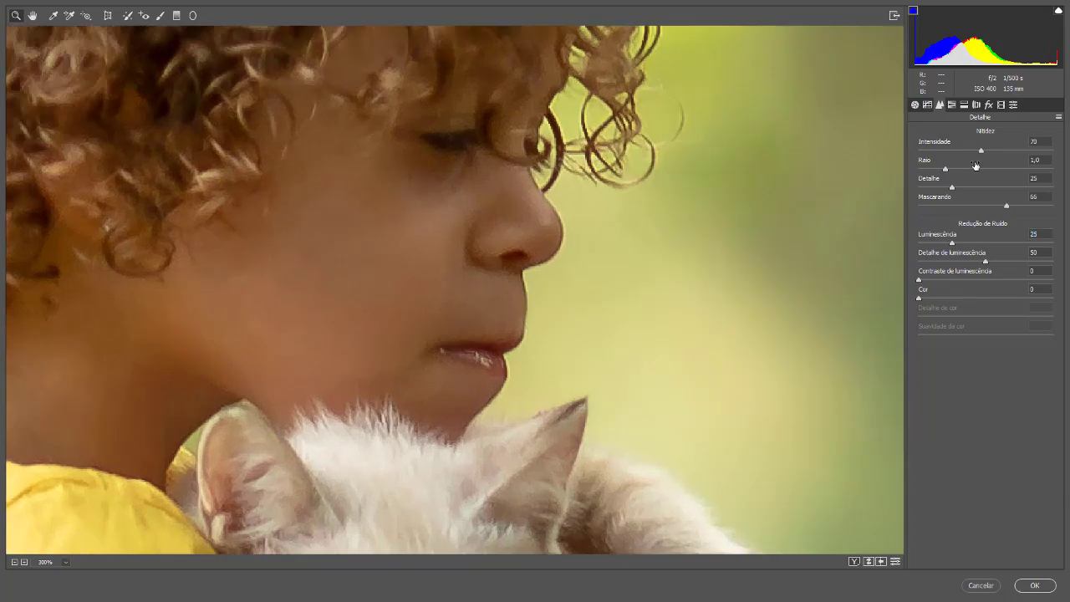
Show the HSL panel's Matiz (Hue) tab with the whole photo fitting the preview
key(ctrl+minus)
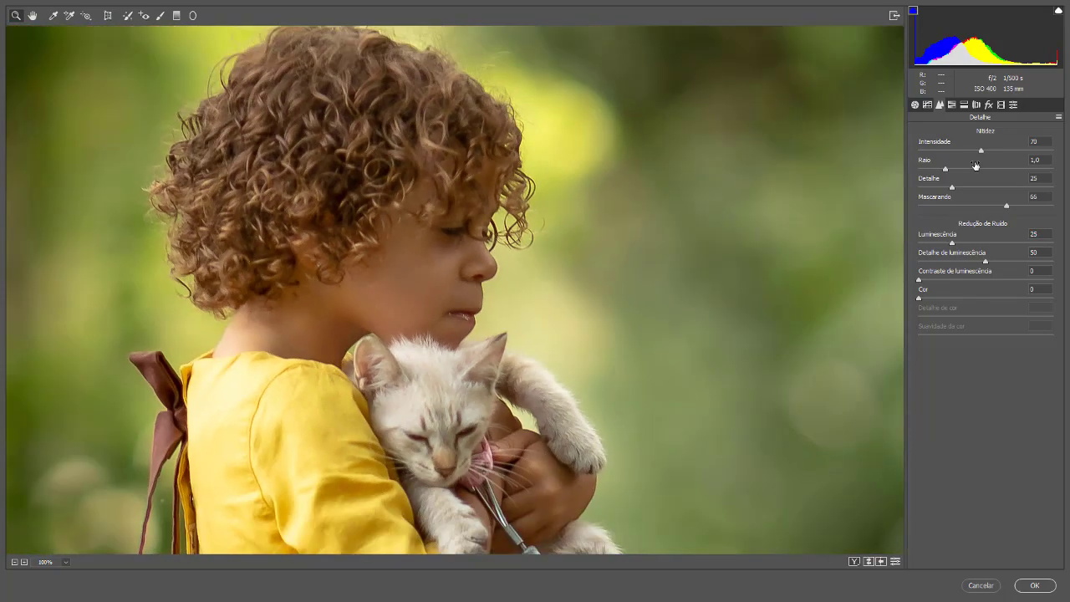
key(ctrl+minus)
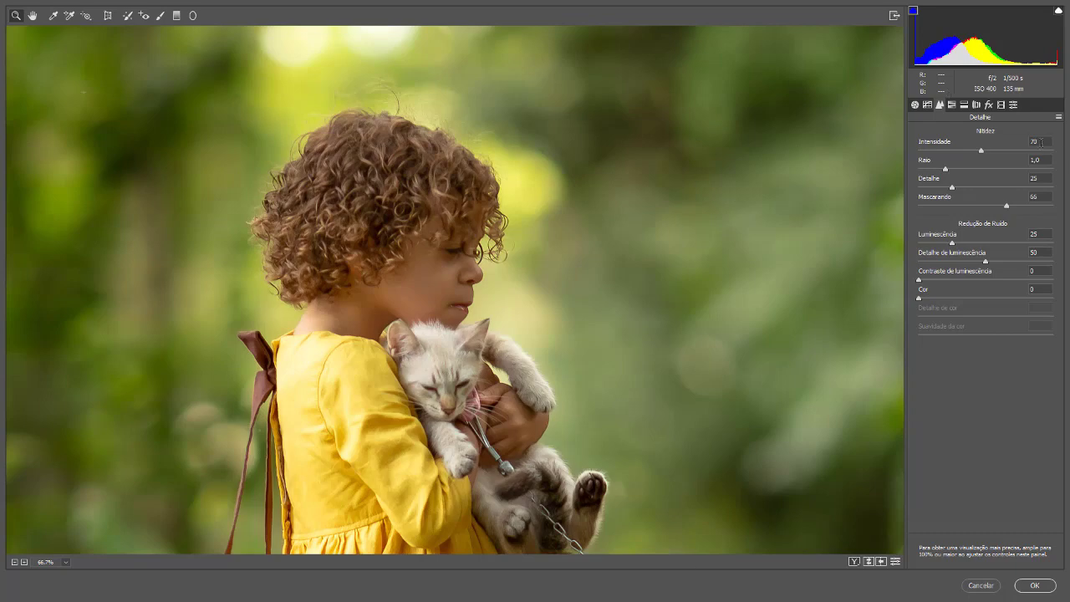
click(951, 105)
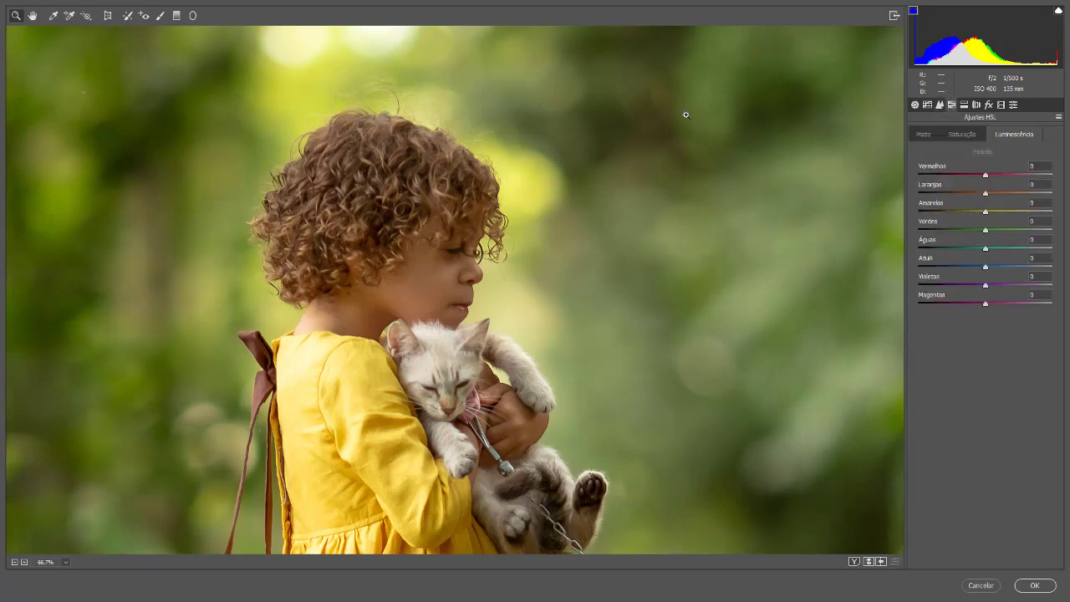
click(924, 139)
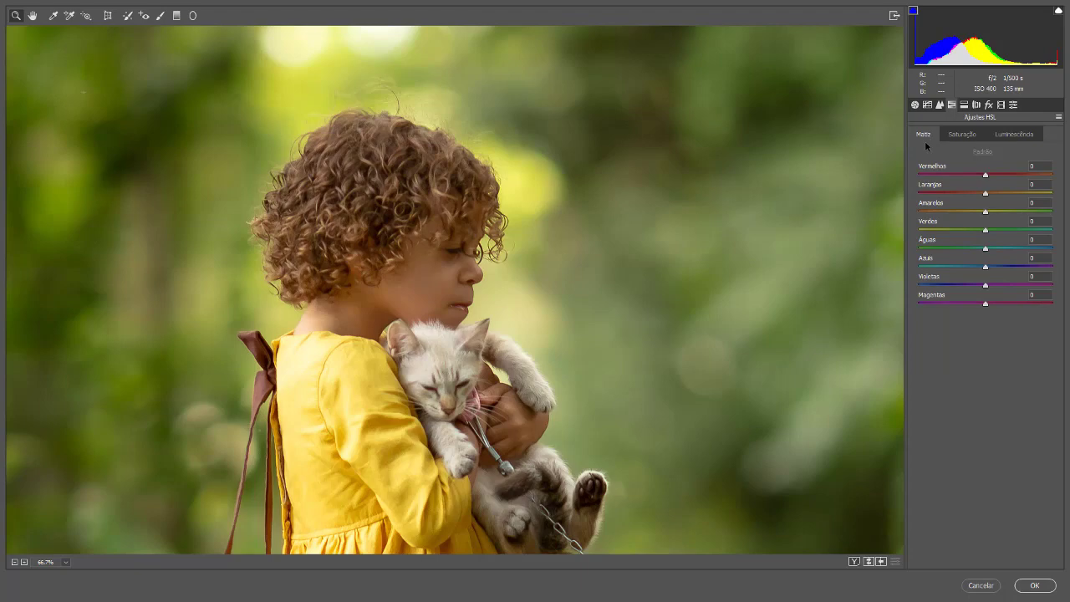
key(ctrl+minus)
key(ctrl+minus)
key(ctrl+minus)
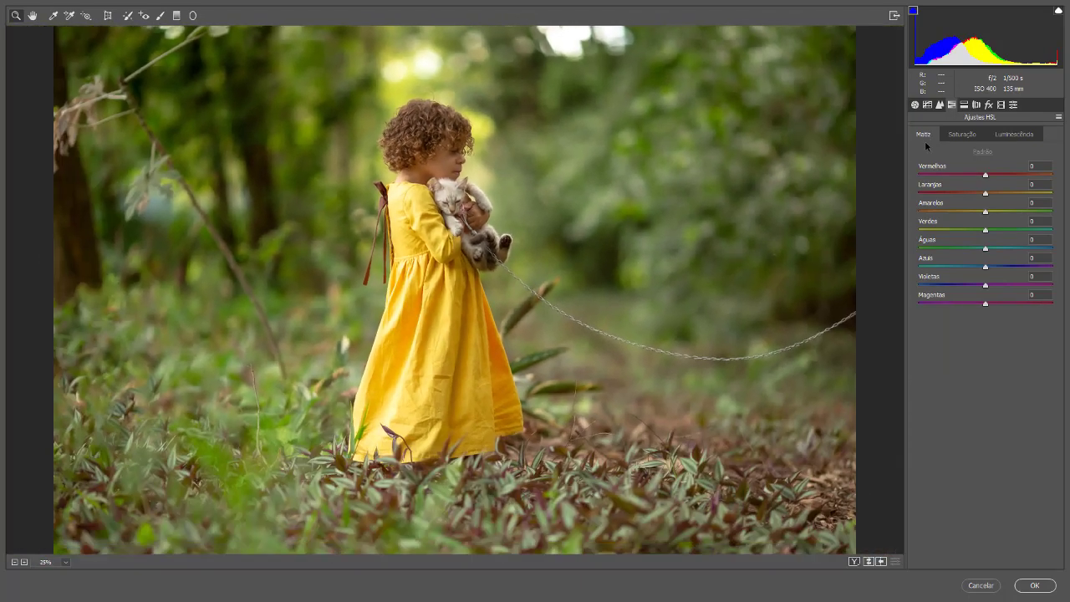
key(ctrl+minus)
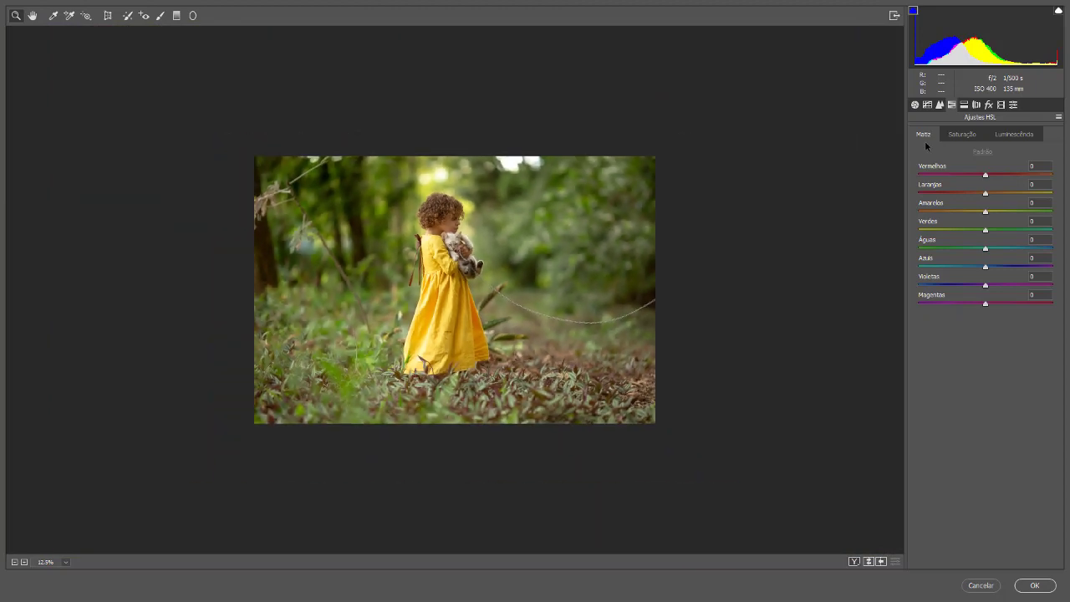
key(ctrl+plus)
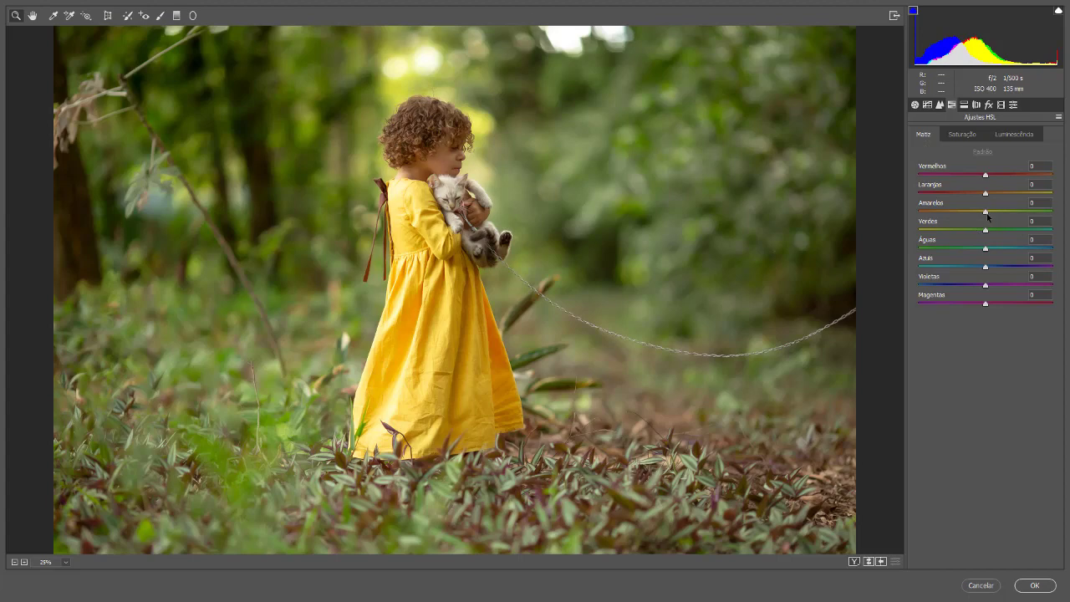
Test extreme Amarelos and Verdes hue shifts, resetting both to 0
drag(987, 213, 917, 216)
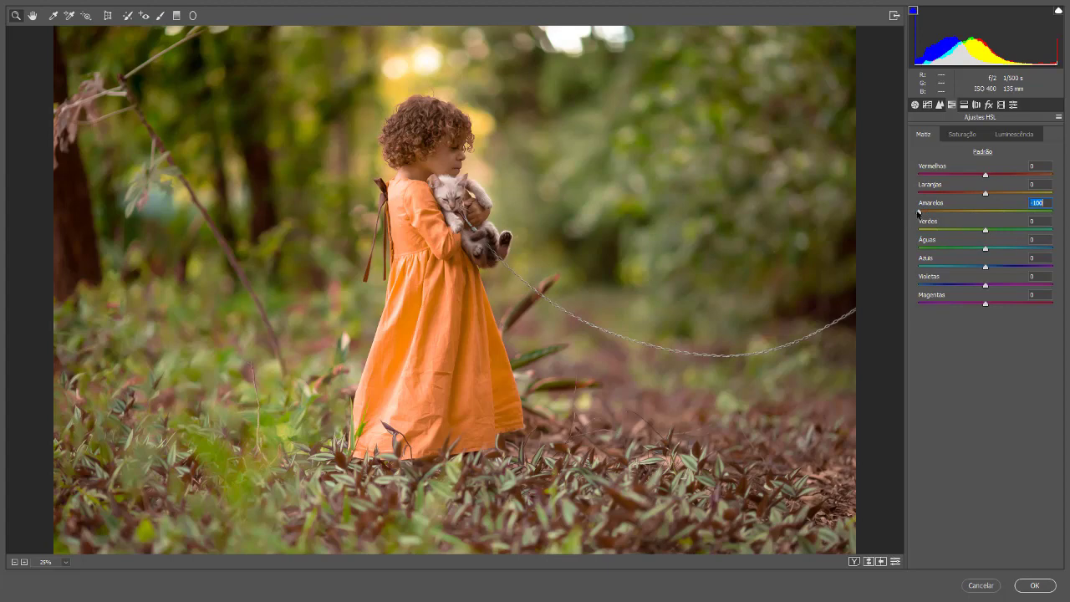
double_click(919, 211)
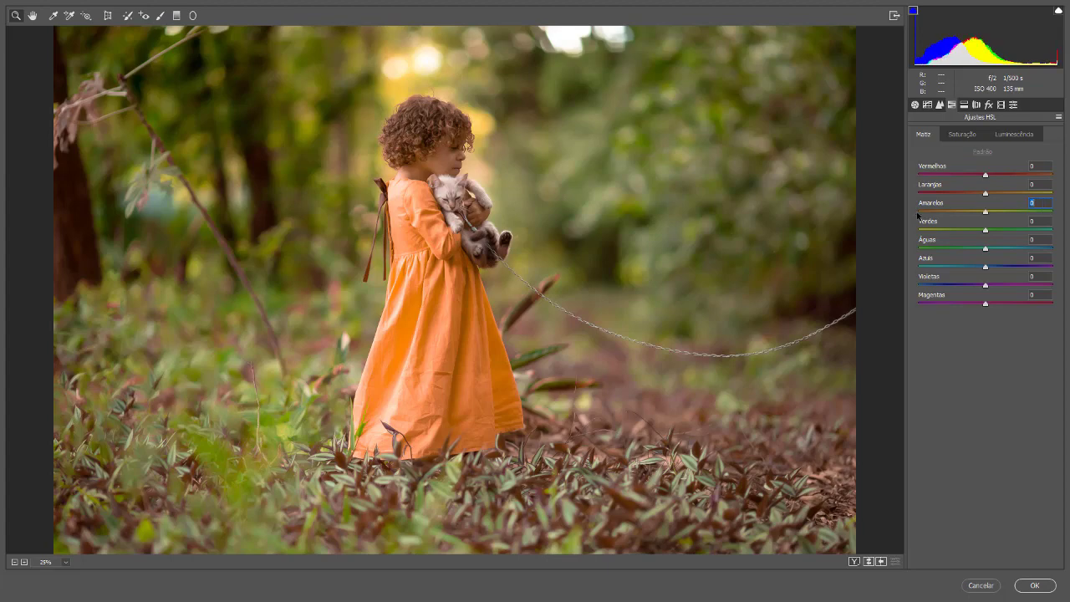
click(987, 230)
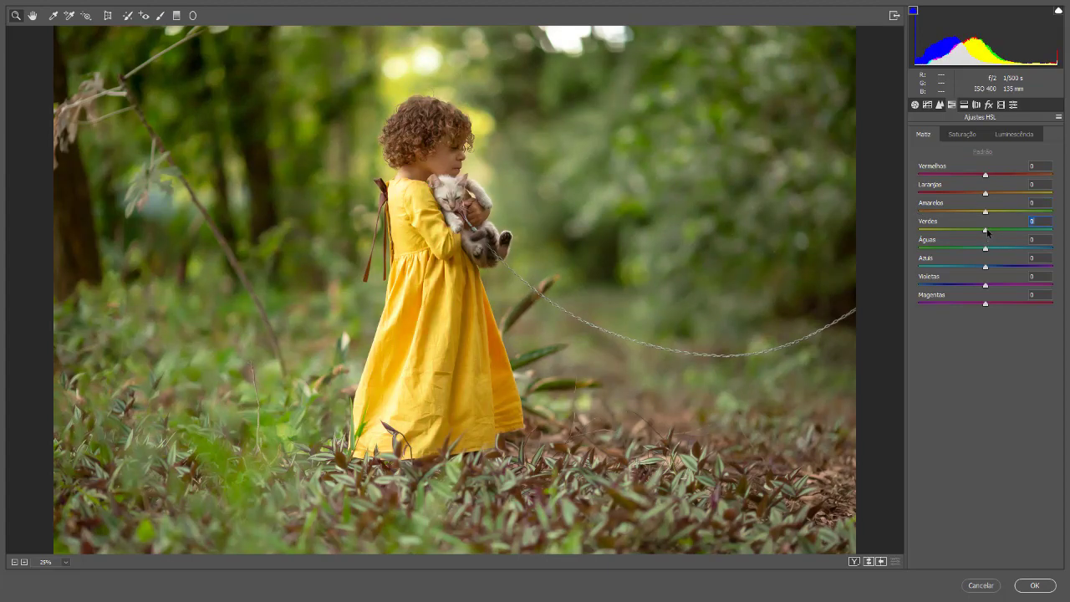
drag(987, 230, 919, 230)
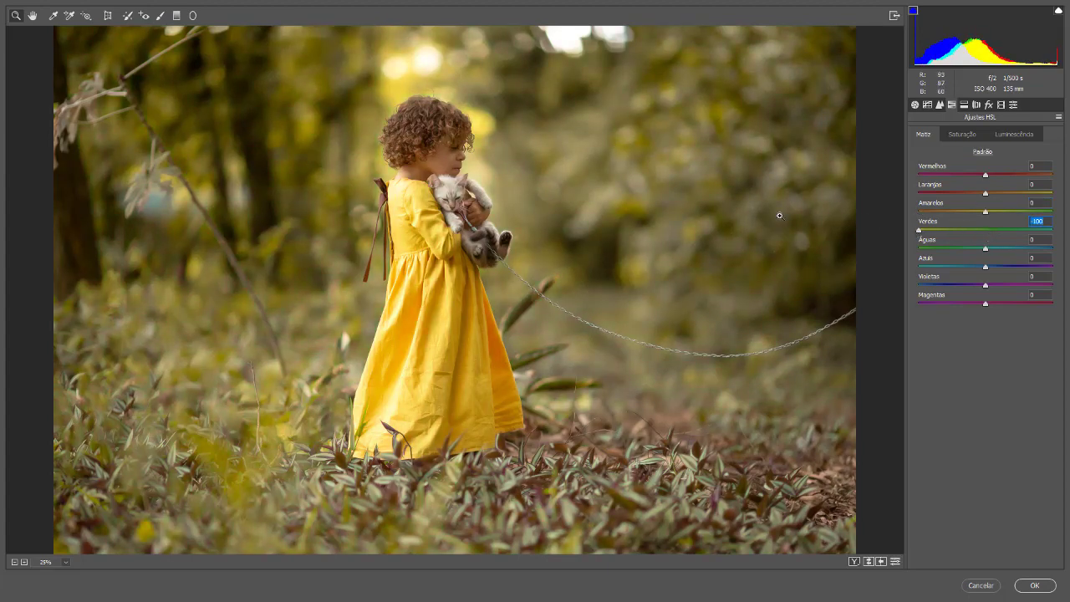
double_click(918, 231)
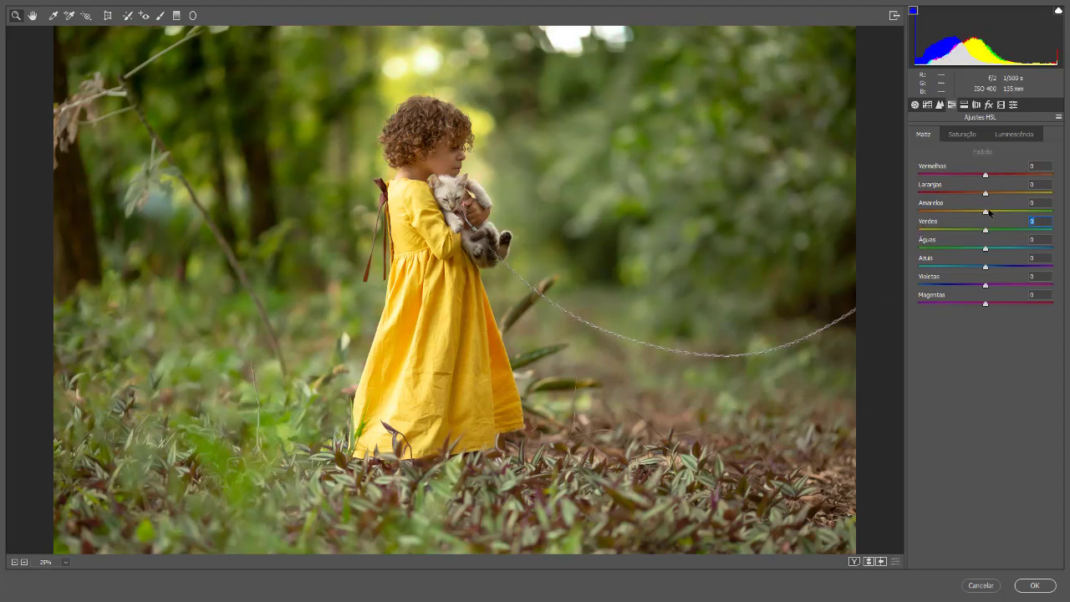
Try further Yellows and Greens hue shifts, reset Yellows, and settle Verdes hue at about -18
drag(986, 212, 1053, 214)
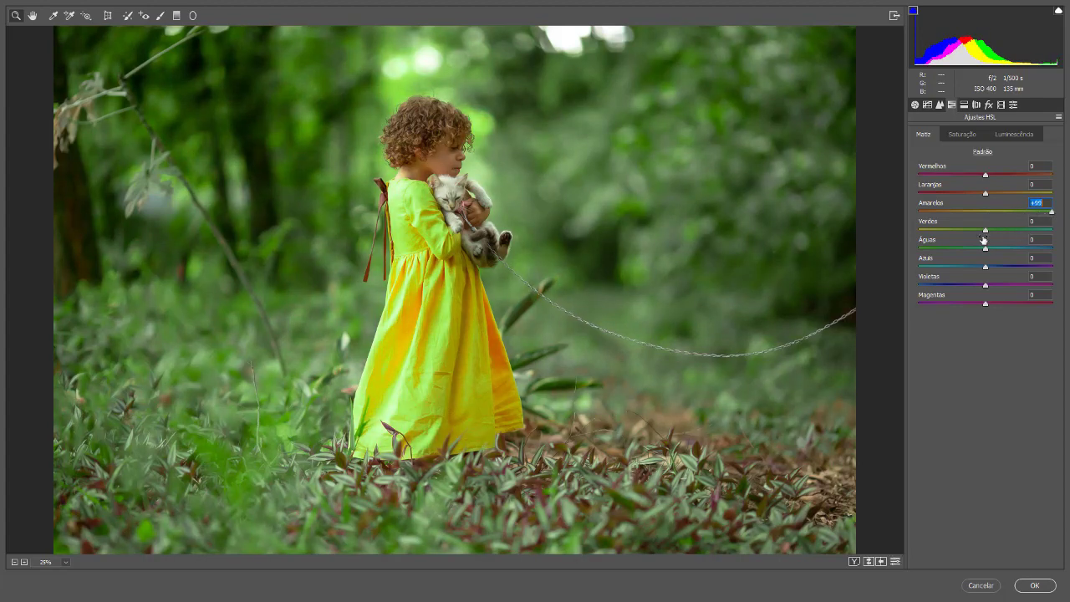
click(919, 231)
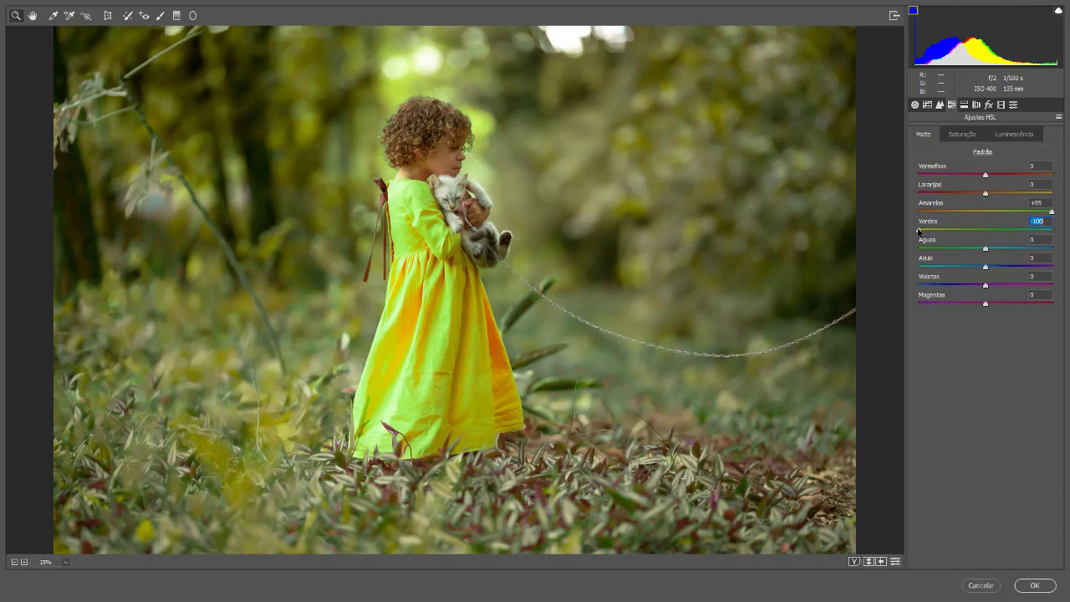
double_click(918, 230)
drag(1051, 211, 1061, 211)
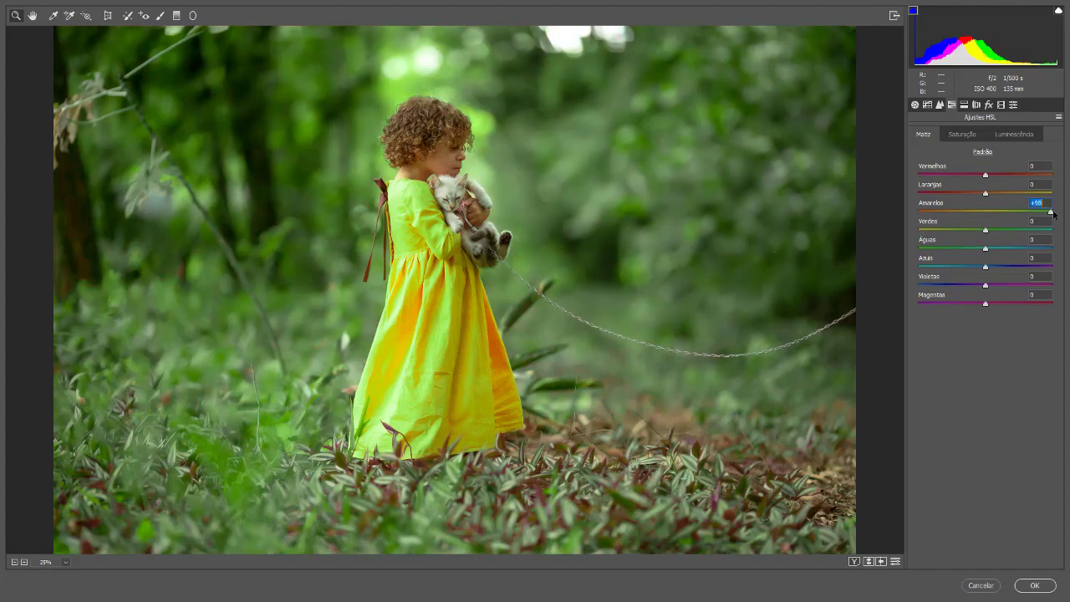
double_click(1052, 211)
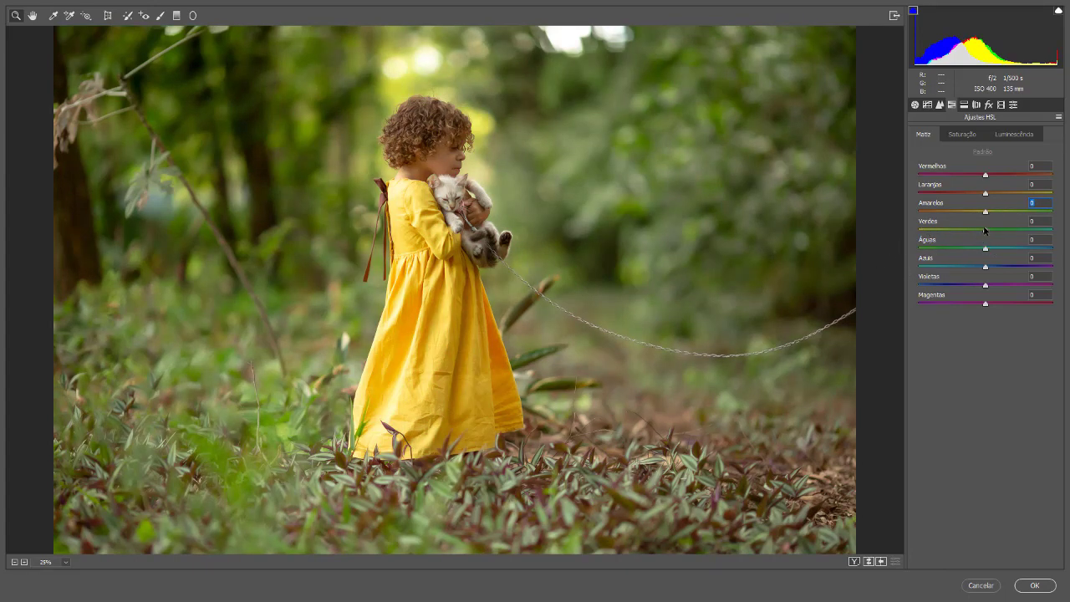
drag(984, 229, 968, 234)
drag(969, 232, 976, 235)
In HSL Saturation, lower Greens to about -43 and Yellows slightly
click(964, 136)
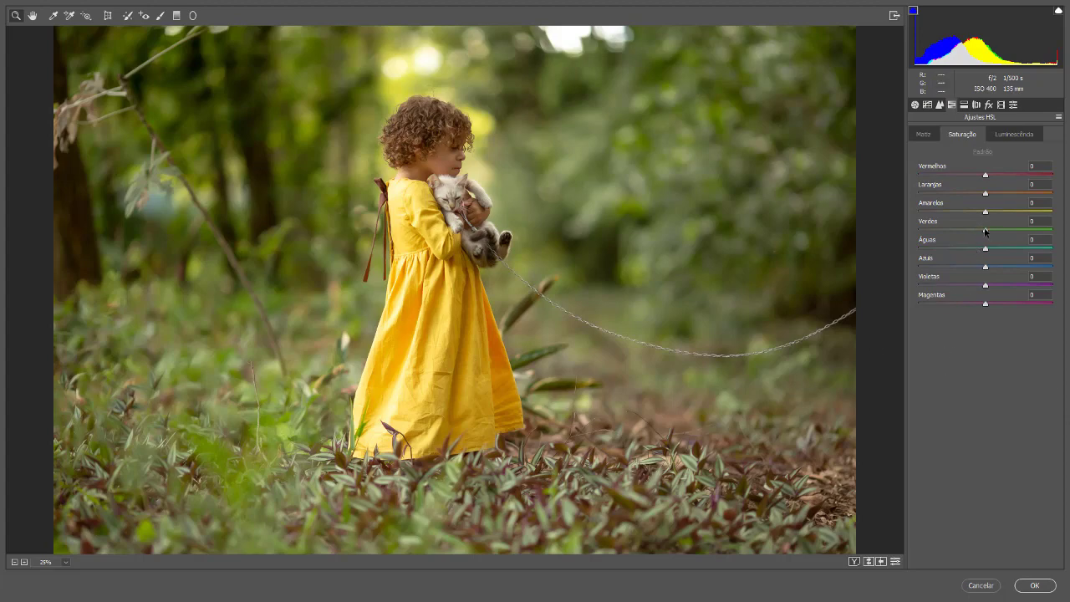
drag(985, 231, 967, 231)
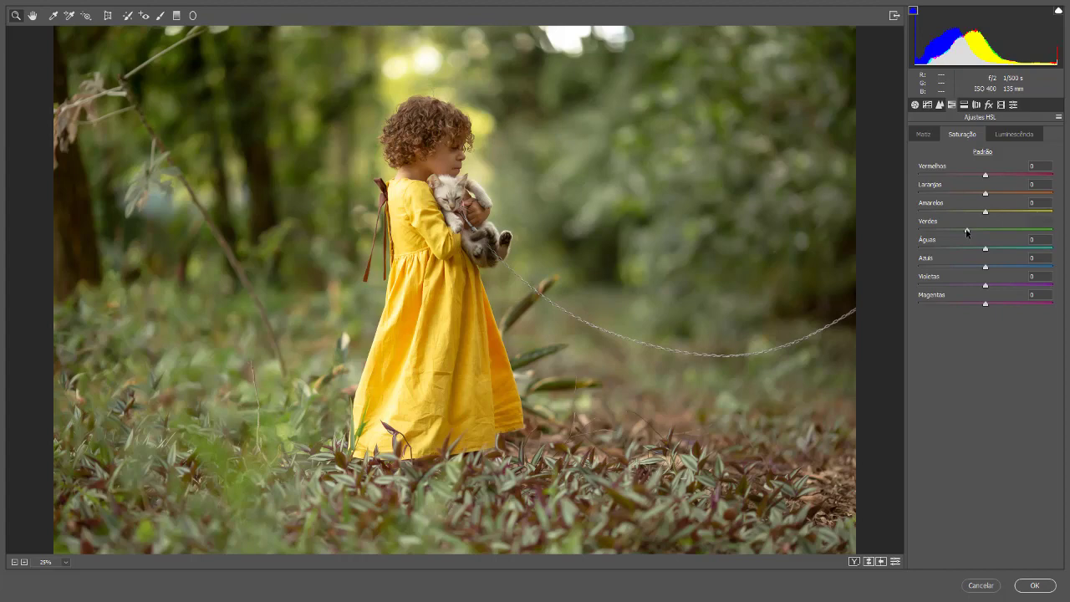
drag(966, 232, 903, 238)
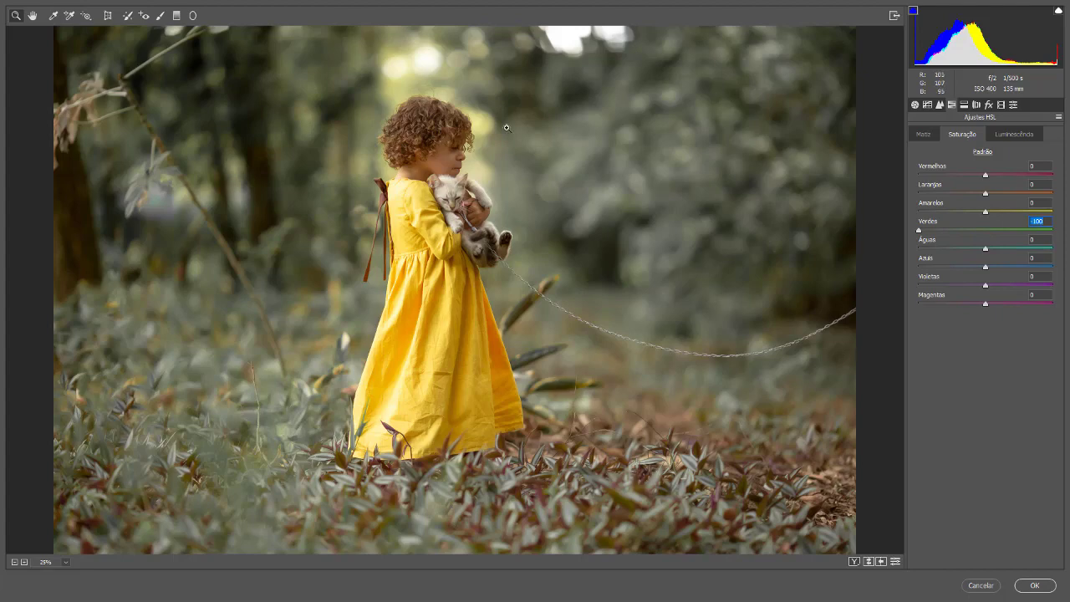
drag(920, 231, 957, 232)
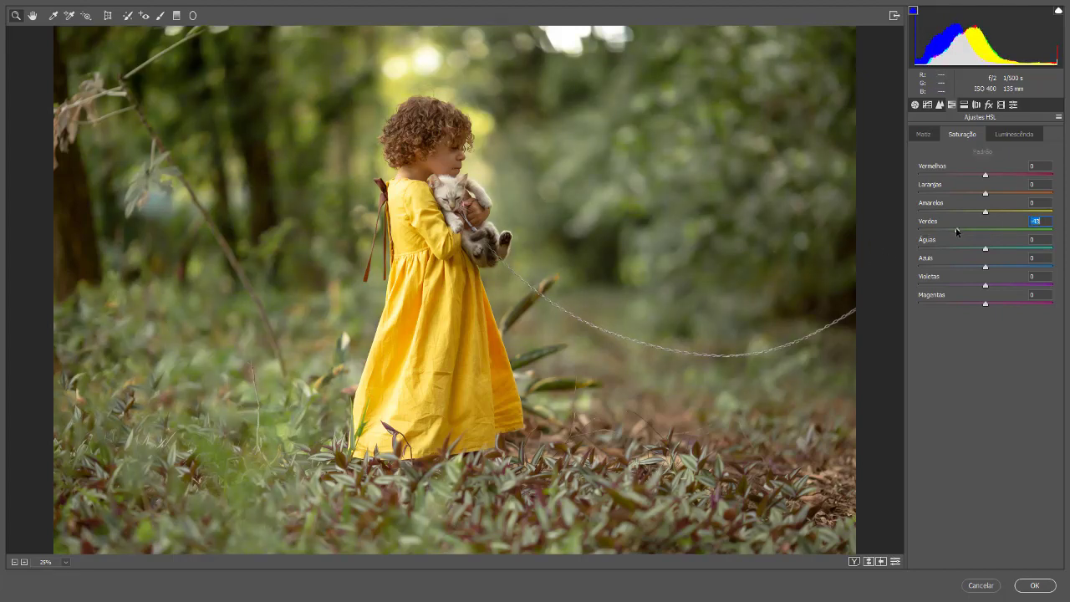
mouse_move(985, 211)
mouse_down()
mouse_move(966, 213)
mouse_move(982, 216)
mouse_move(957, 232)
mouse_up()
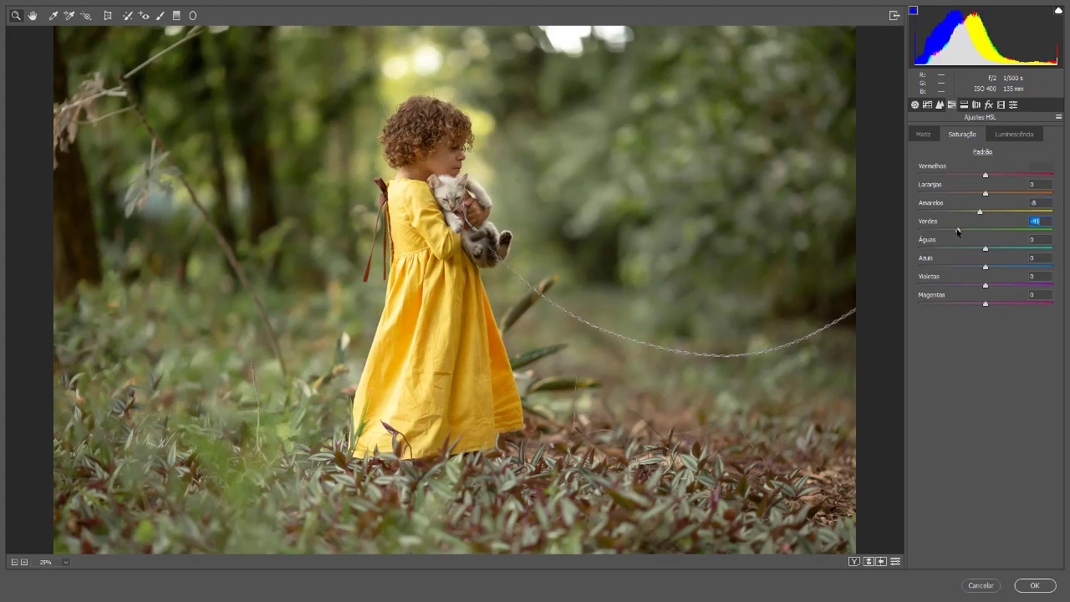
Test Yellows and Greens luminance, reset both to 0, then show Dividir Tonalização
click(1013, 137)
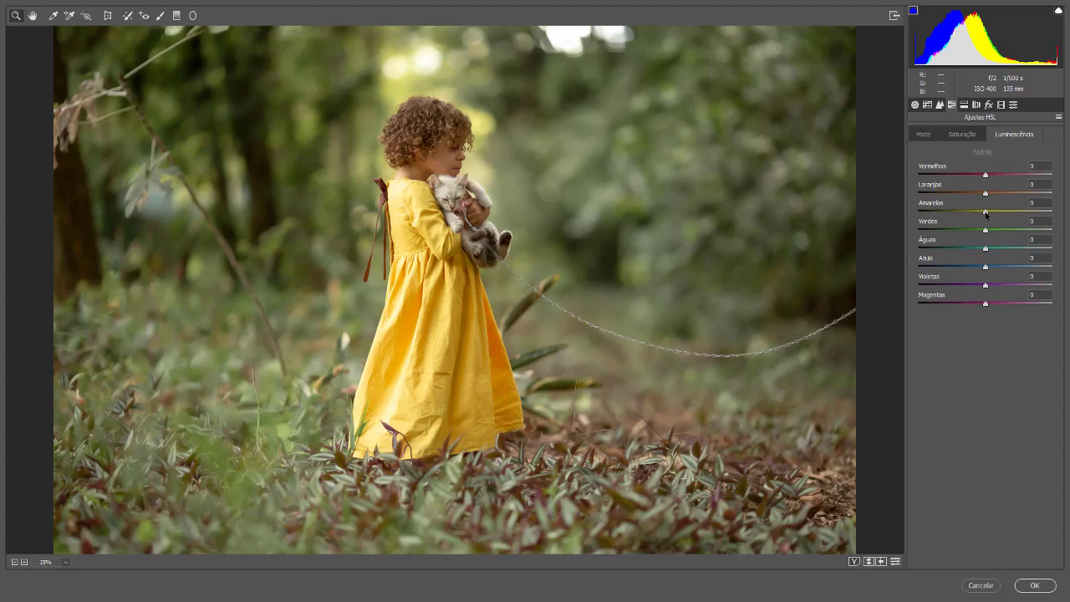
drag(985, 212, 1048, 213)
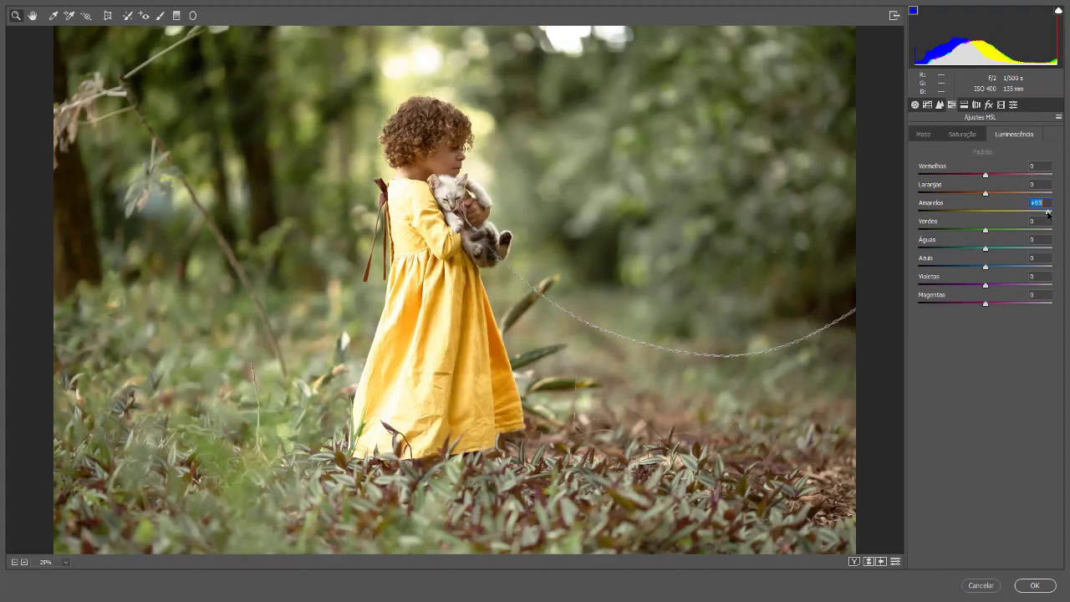
double_click(1049, 212)
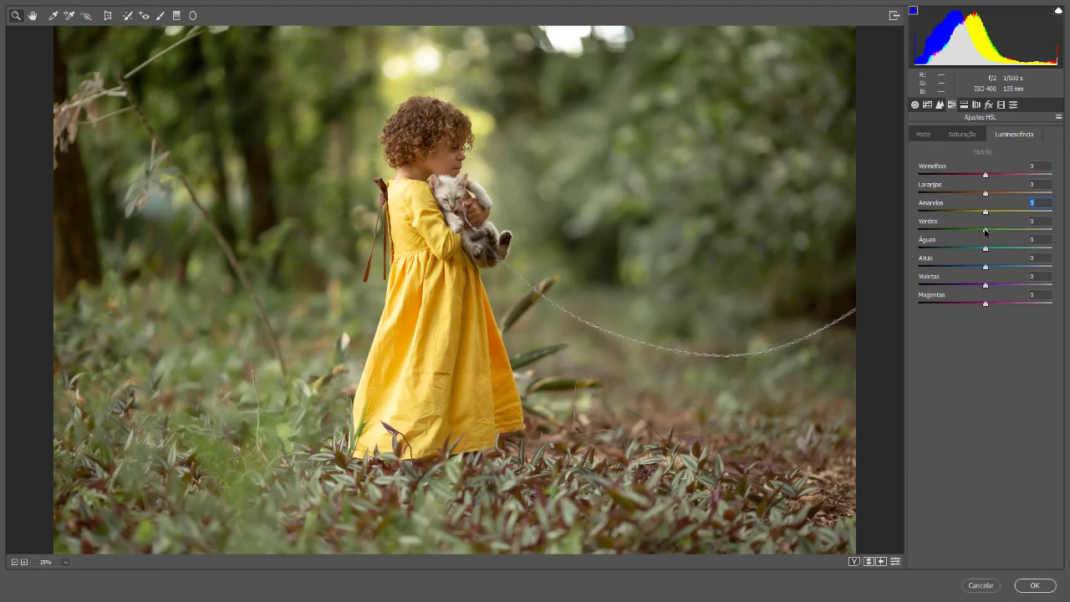
drag(985, 230, 1033, 231)
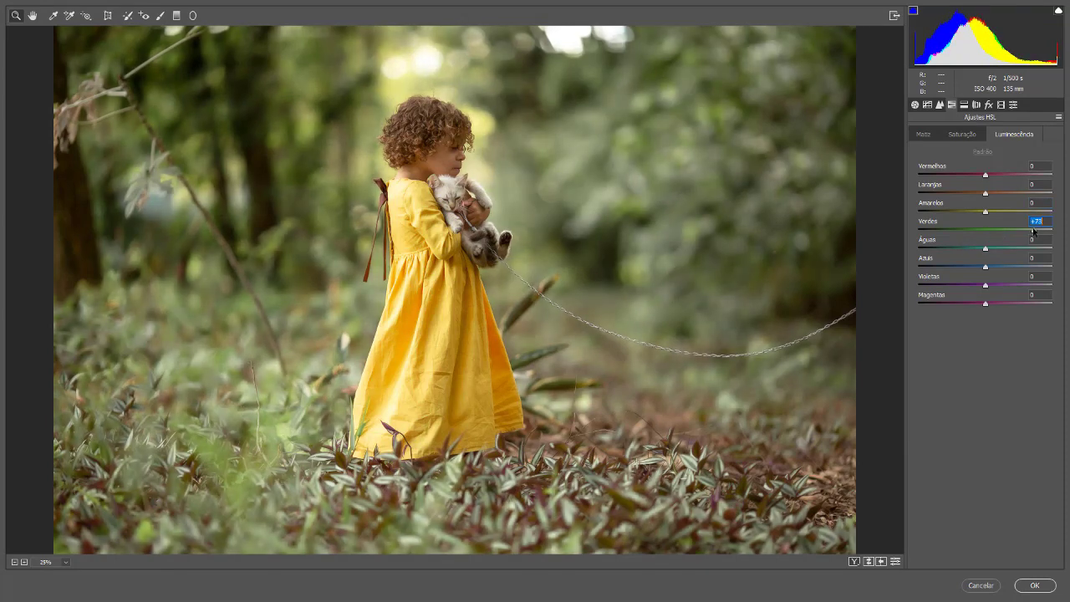
double_click(1033, 230)
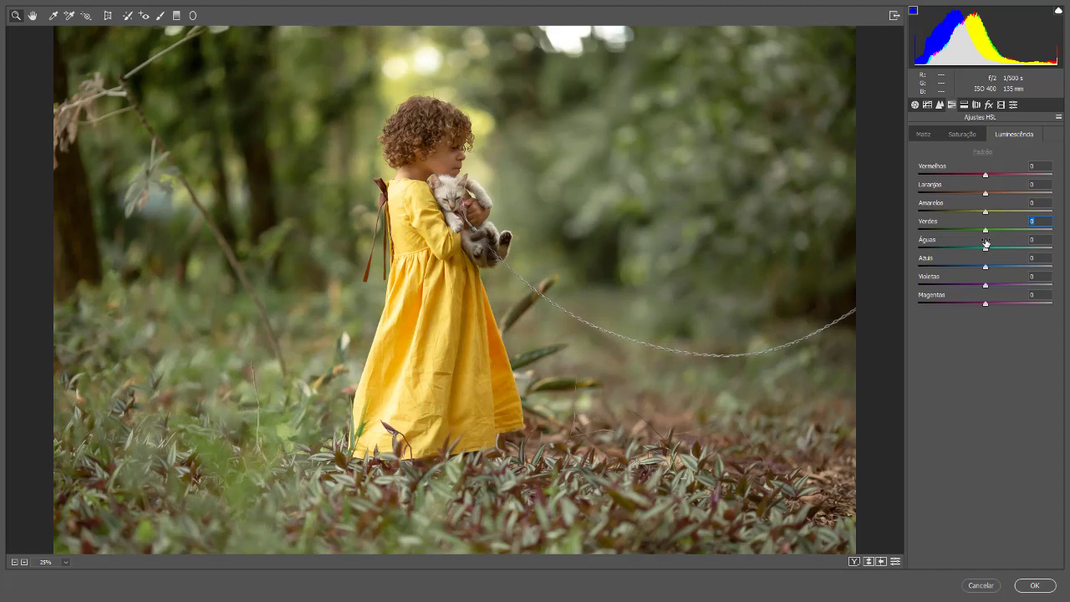
click(963, 106)
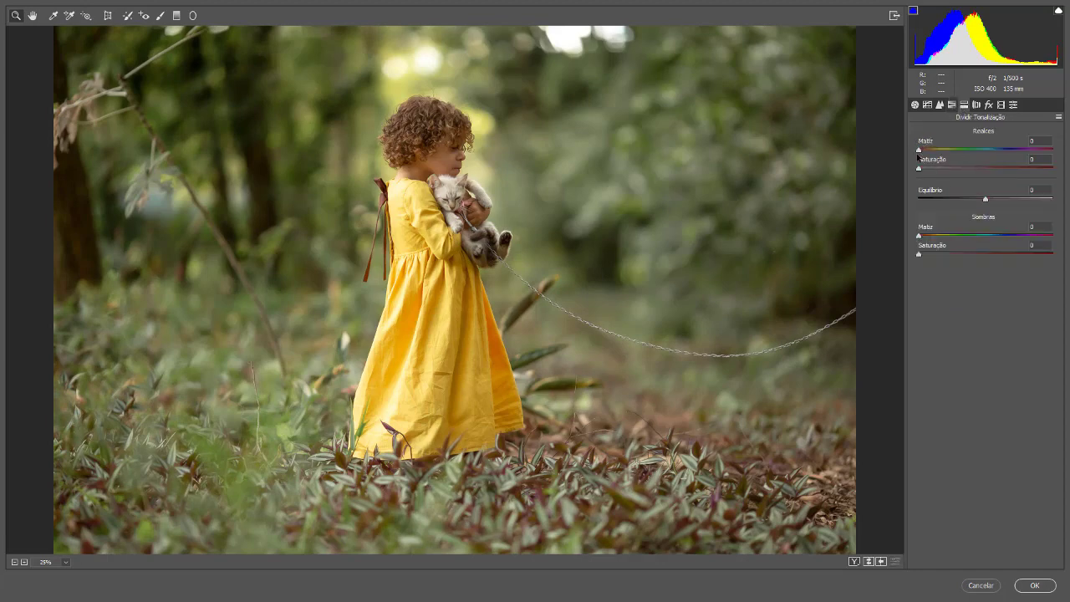
Warm highlights (hue 12, saturation 5) and shadows (hue 14, saturation 4), then show Correções de Lente
drag(919, 151, 925, 170)
drag(918, 235, 923, 254)
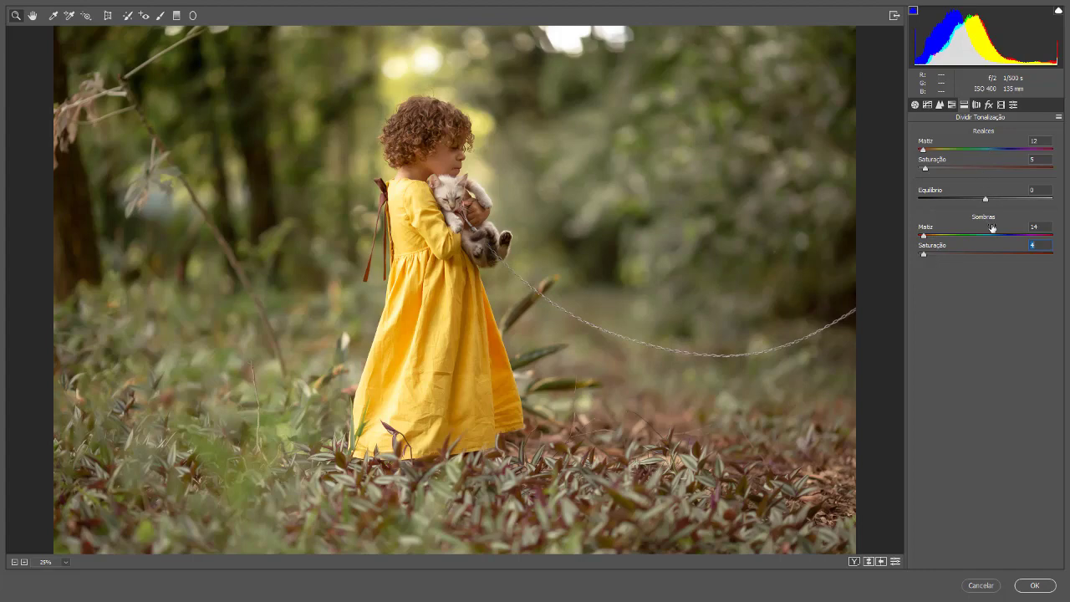
click(975, 105)
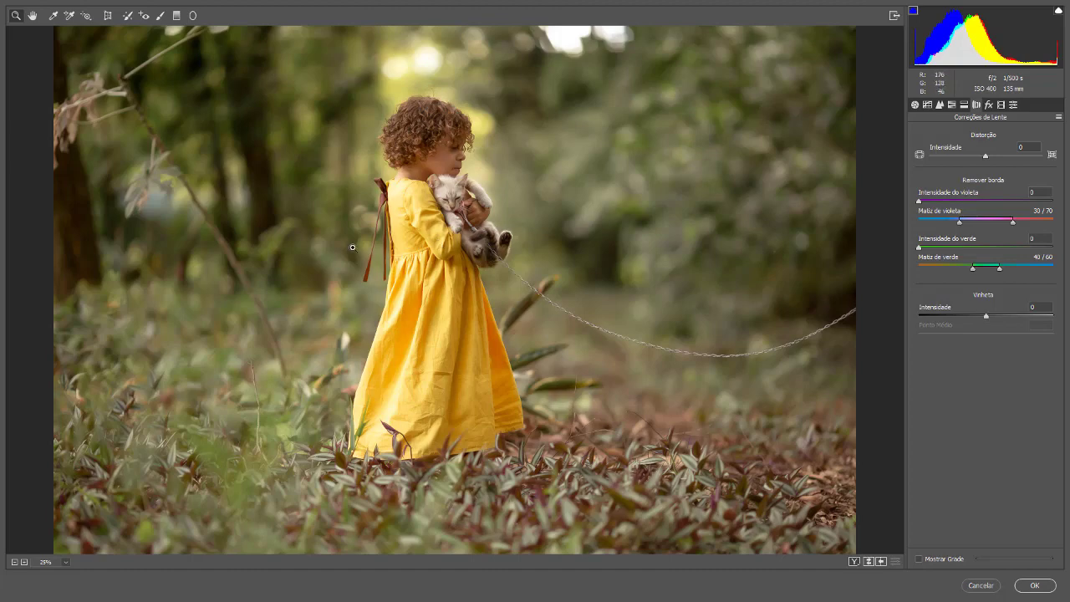
Test a dark post-crop vignette in Effects, reset it to 0, then show Calibração
click(987, 104)
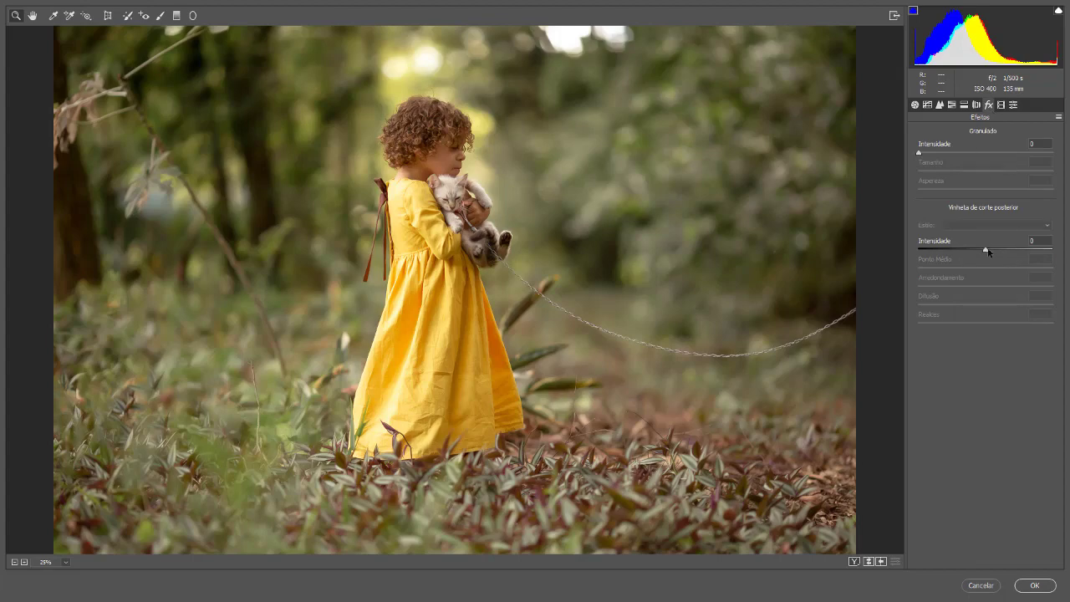
mouse_move(986, 250)
mouse_down()
mouse_move(950, 251)
mouse_move(965, 254)
mouse_up()
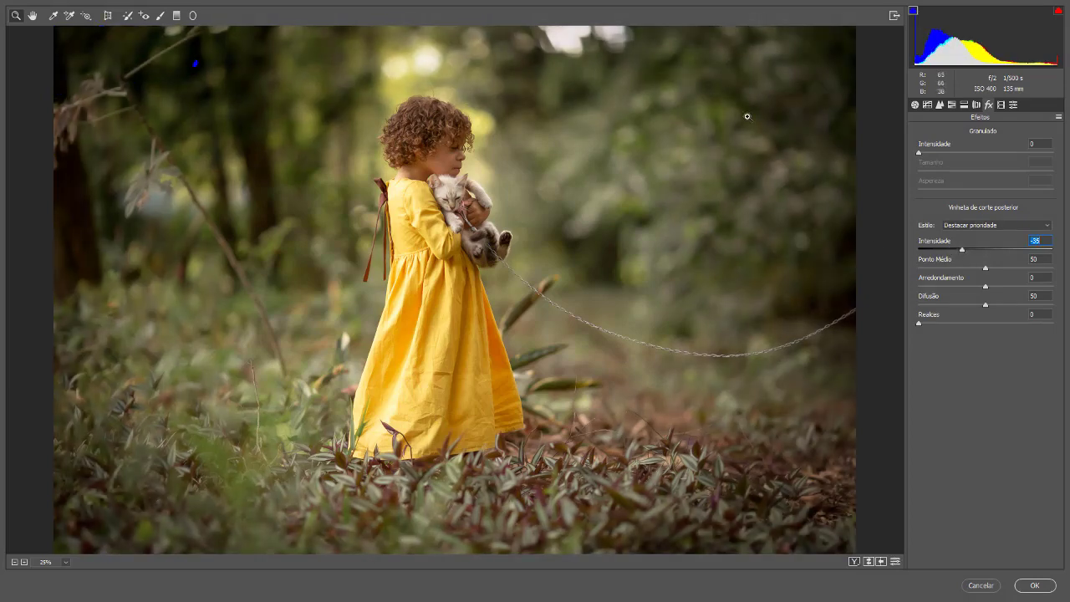
double_click(962, 250)
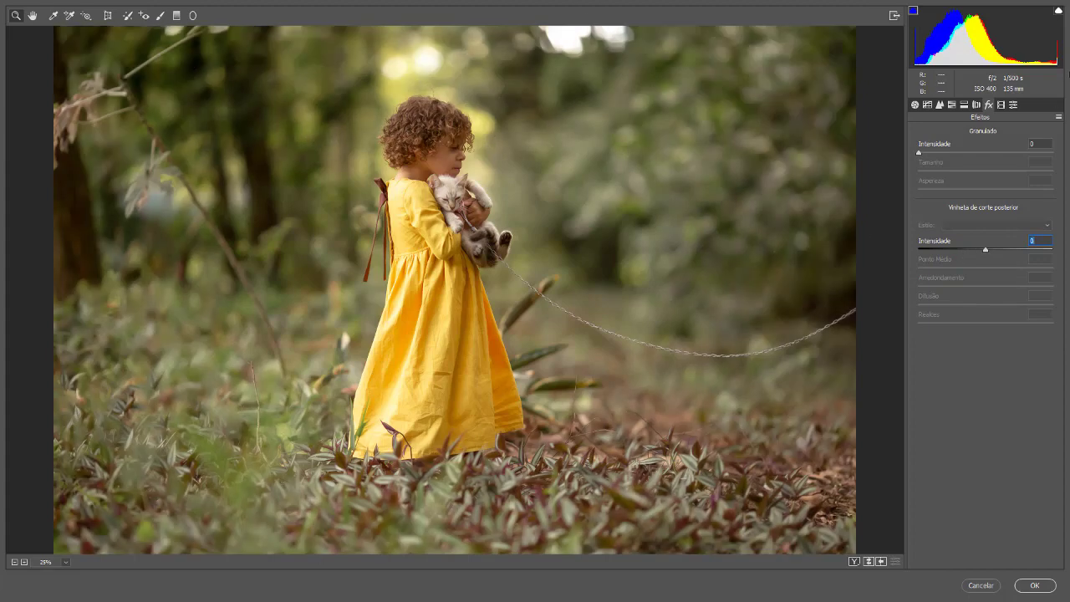
click(1001, 105)
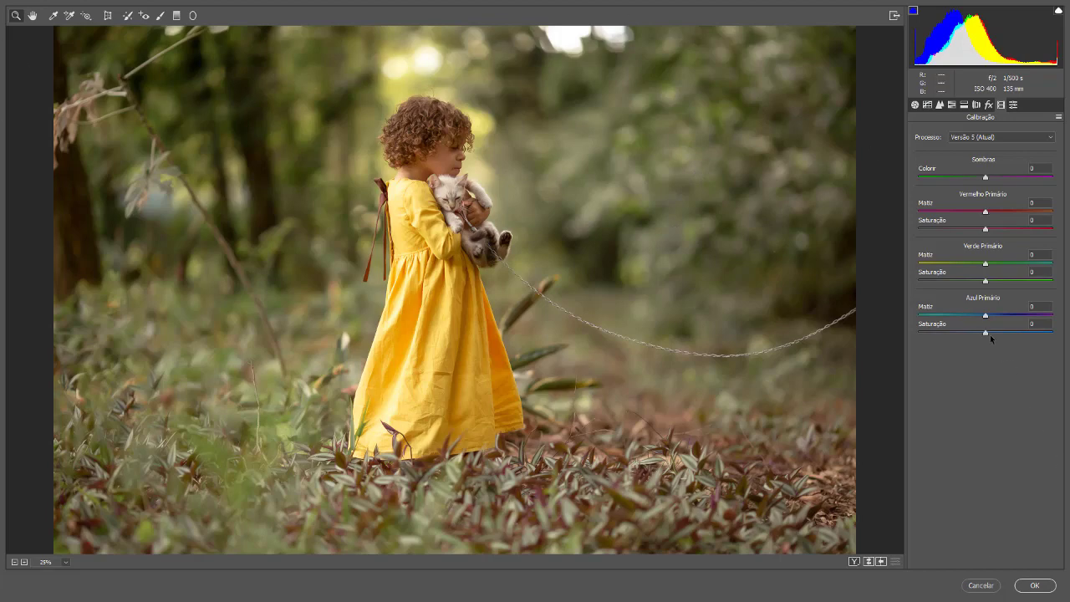
Raise Calibration Blue Primary saturation to about +83, then drop HSL Oranges saturation to -15
drag(986, 333, 1052, 332)
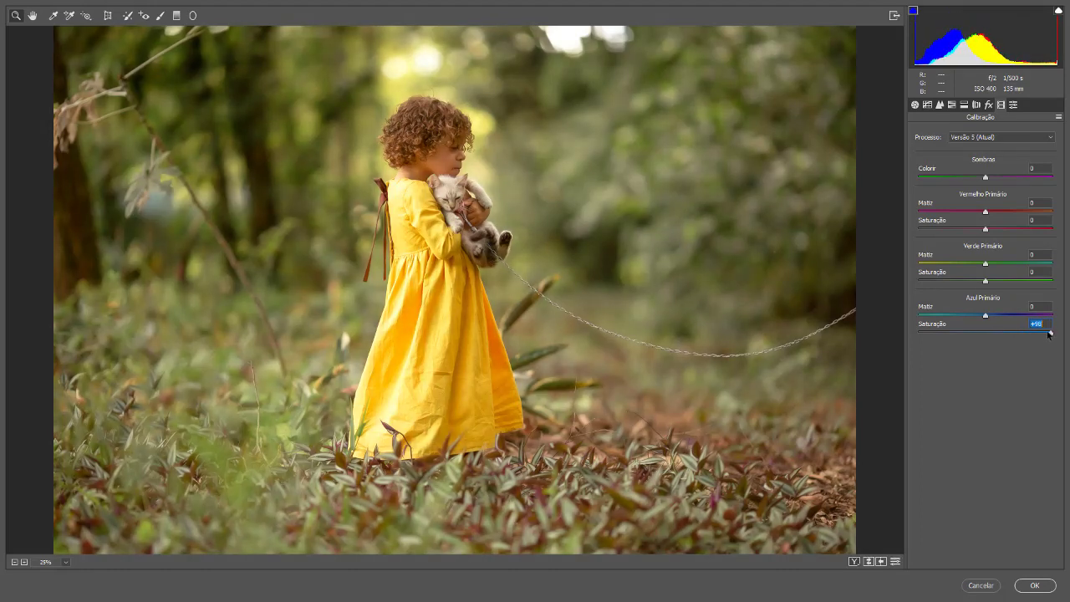
drag(1052, 333, 1041, 333)
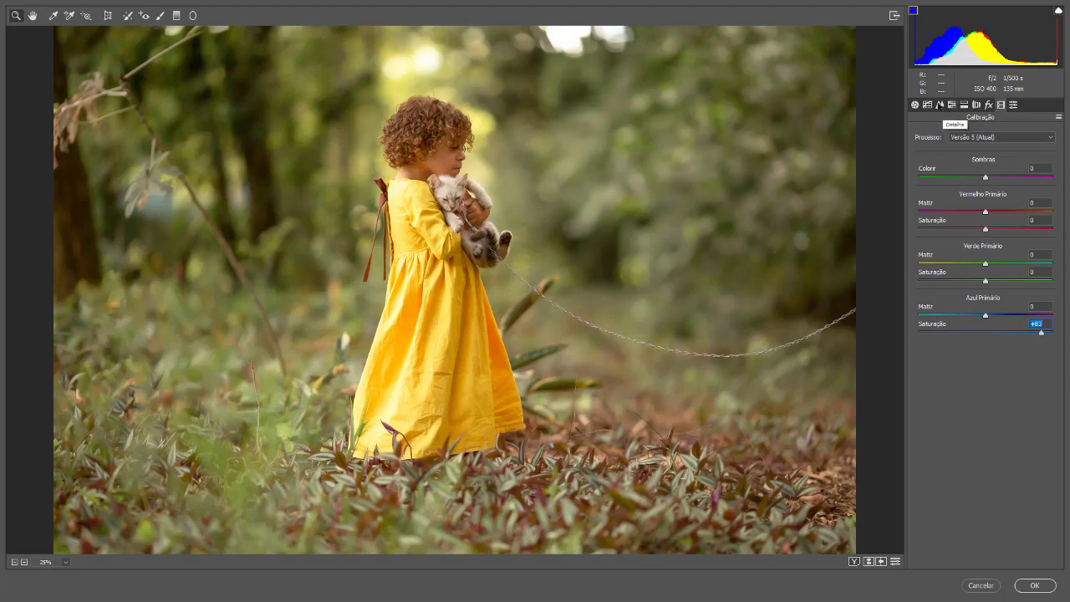
click(951, 104)
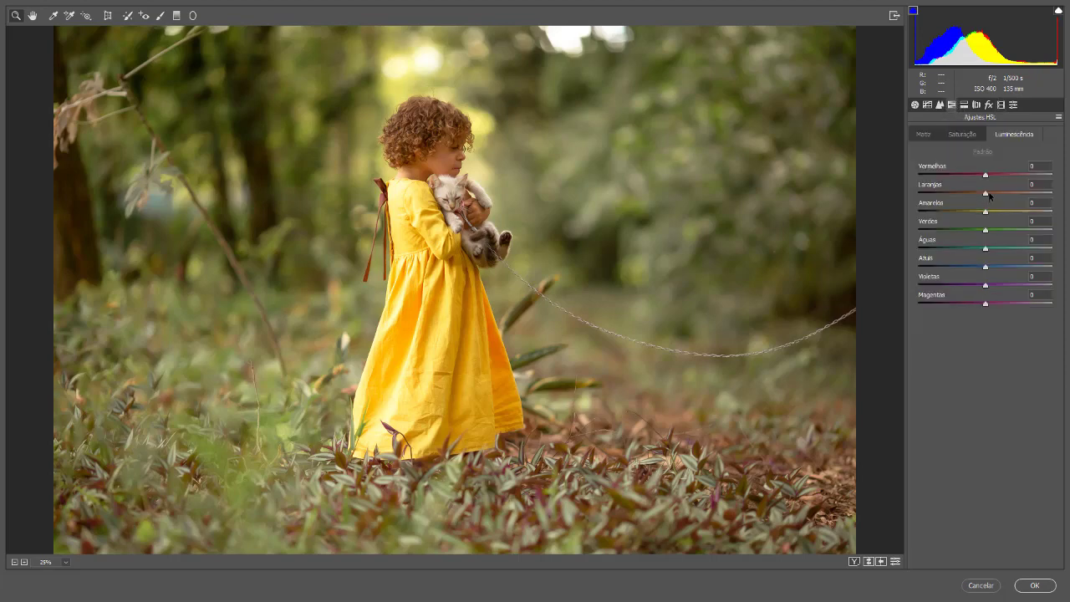
click(961, 134)
drag(986, 193, 975, 194)
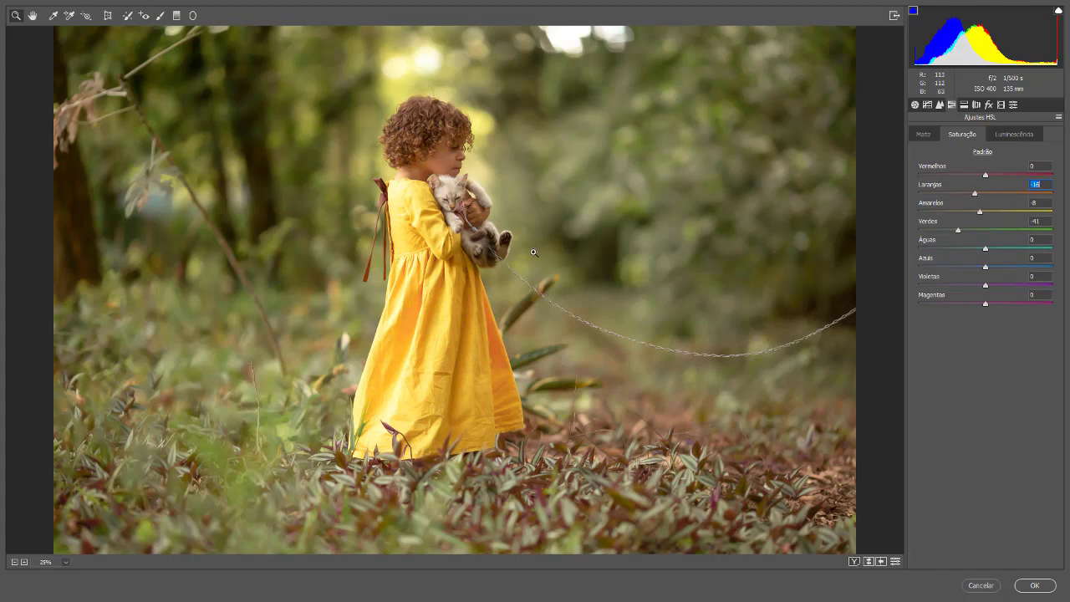
Reset Blue Primary saturation in Calibration and set it to +82
click(1000, 104)
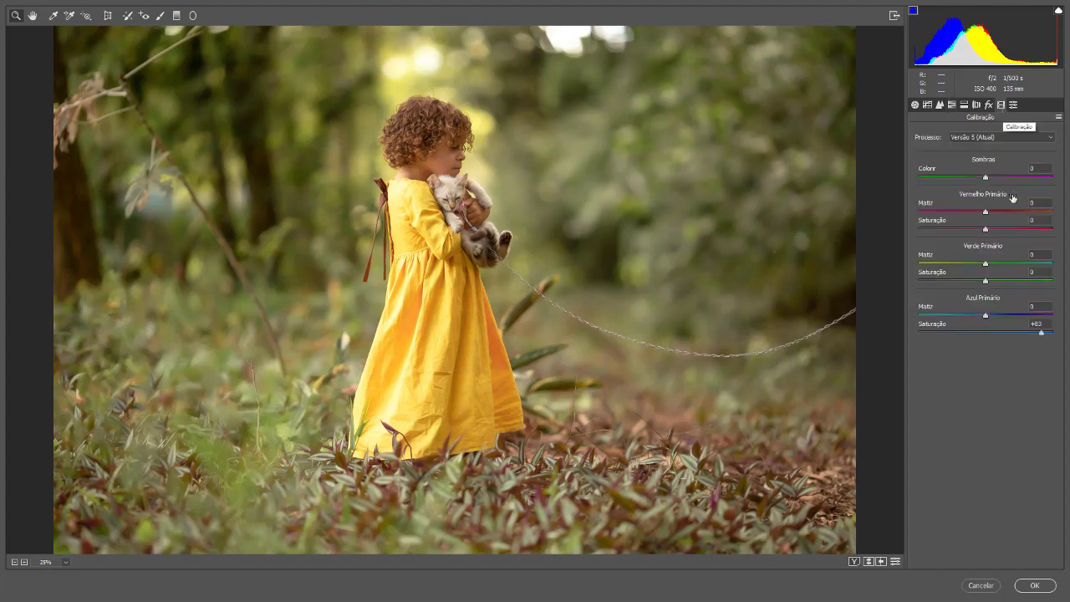
double_click(1040, 332)
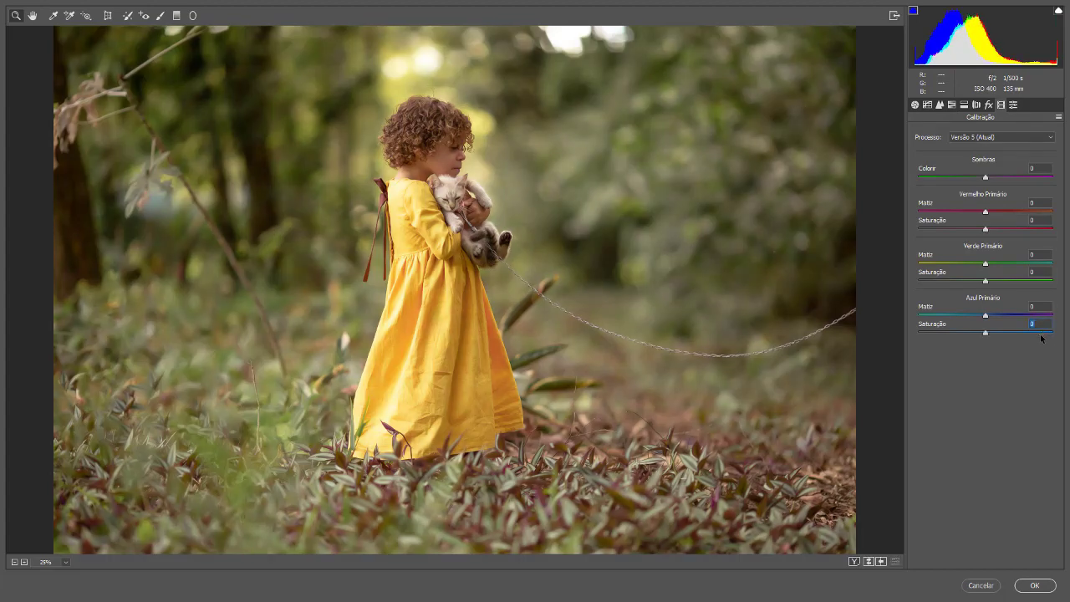
drag(984, 332, 1045, 341)
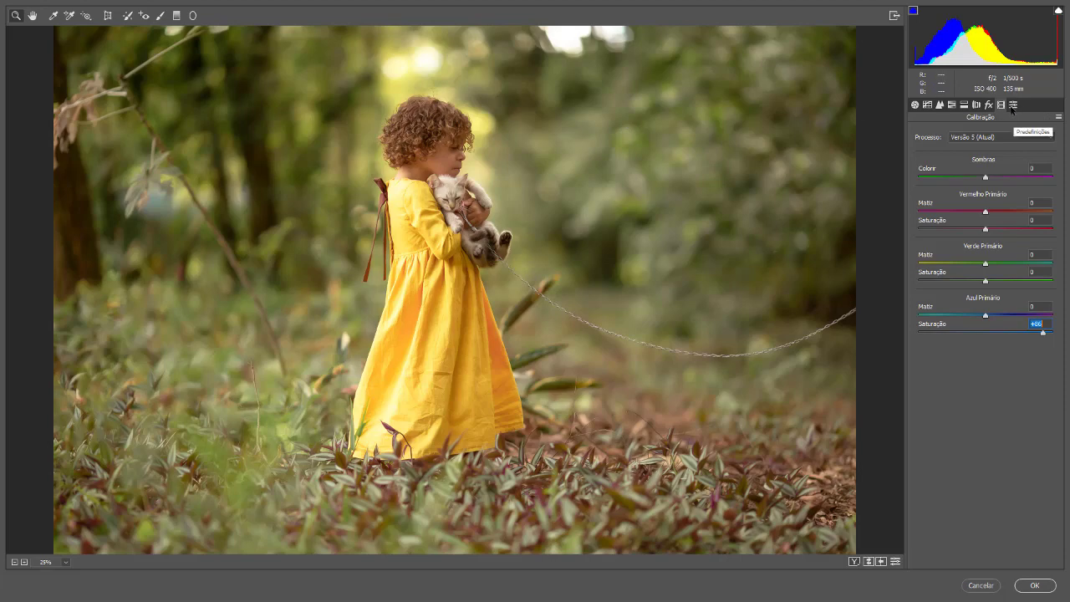
Save the current Camera Raw settings as a new user preset named 'M'
click(1013, 104)
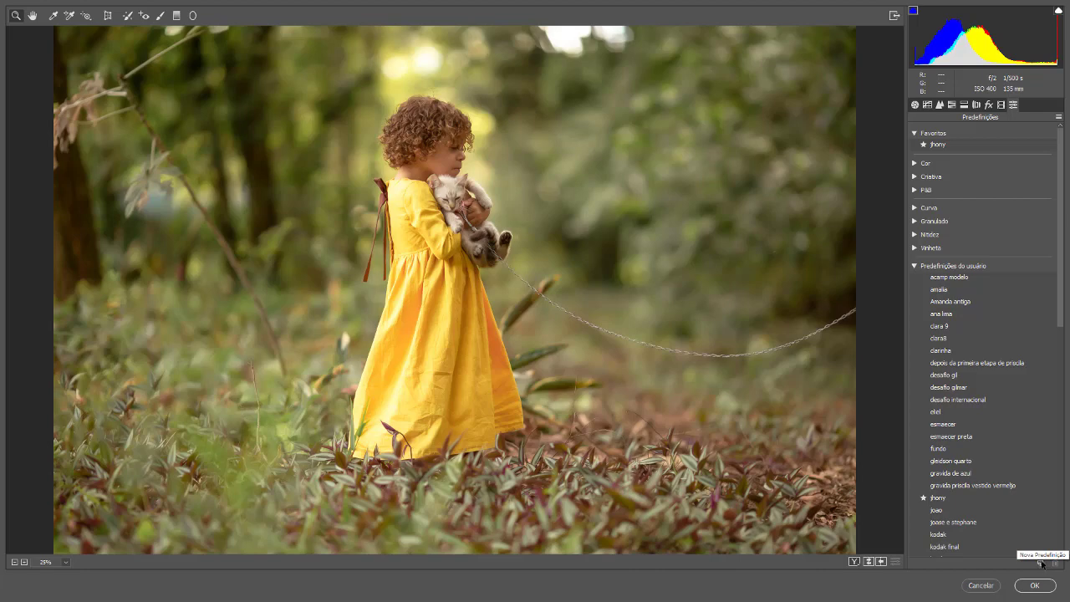
click(1040, 564)
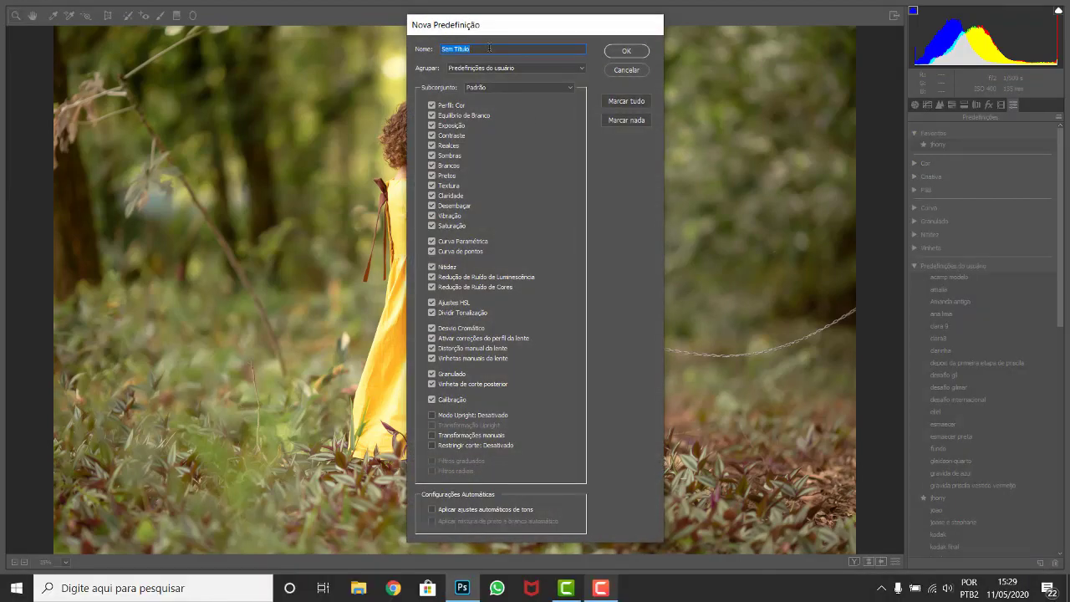
text(Mykaella 2020)
click(629, 50)
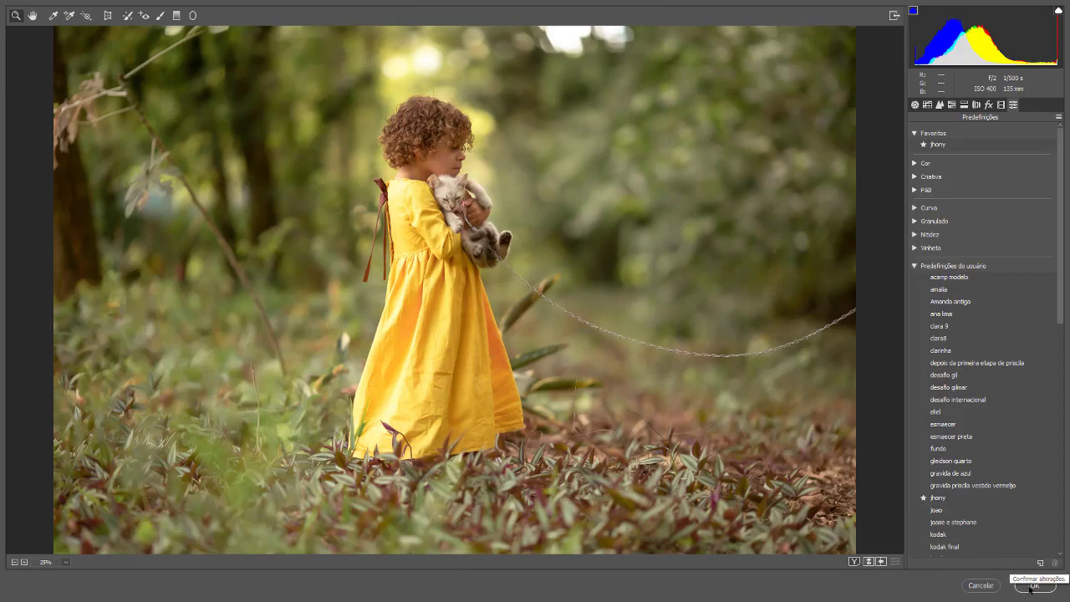
Apply the Camera Raw grade, then toggle Camada 1's visibility to compare with the original
click(1033, 586)
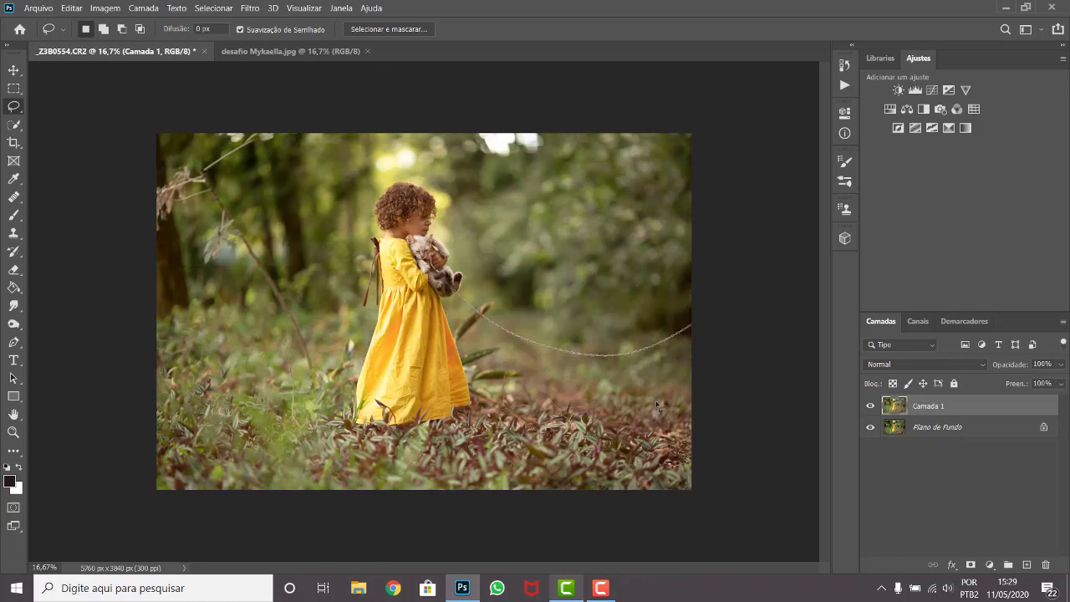
click(870, 407)
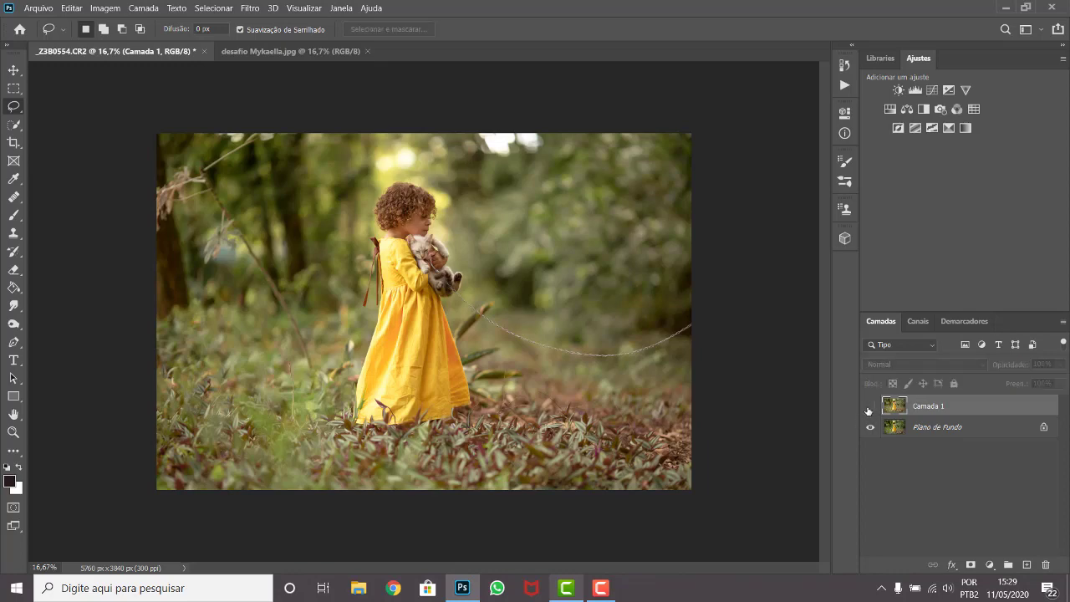
click(870, 406)
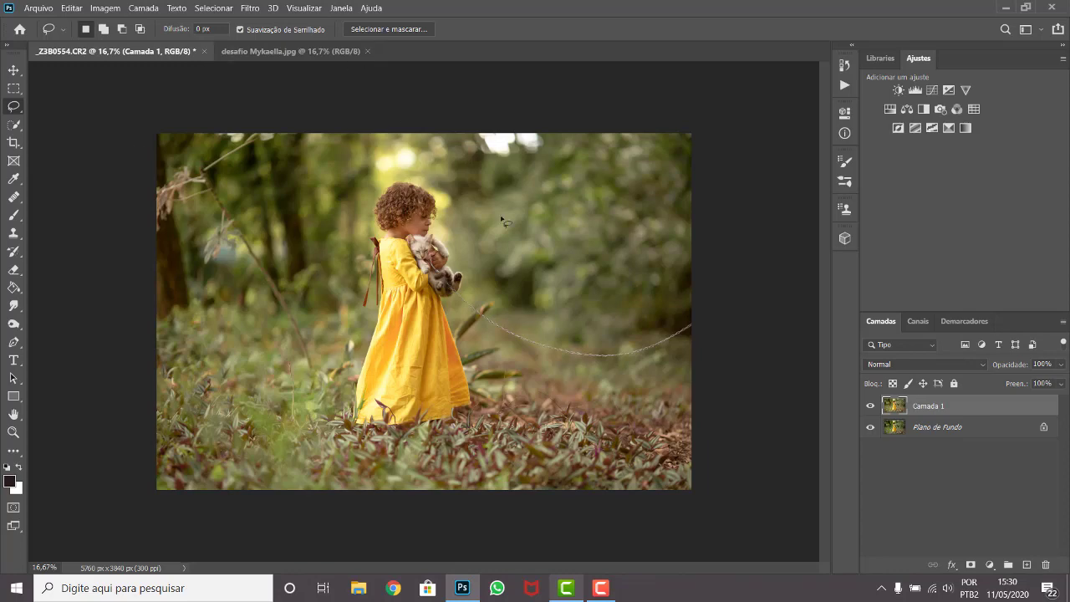
Delete the graded Camada 1 and duplicate Plano de Fundo into a fresh Camada 1 with Ctrl+J
right_click(940, 408)
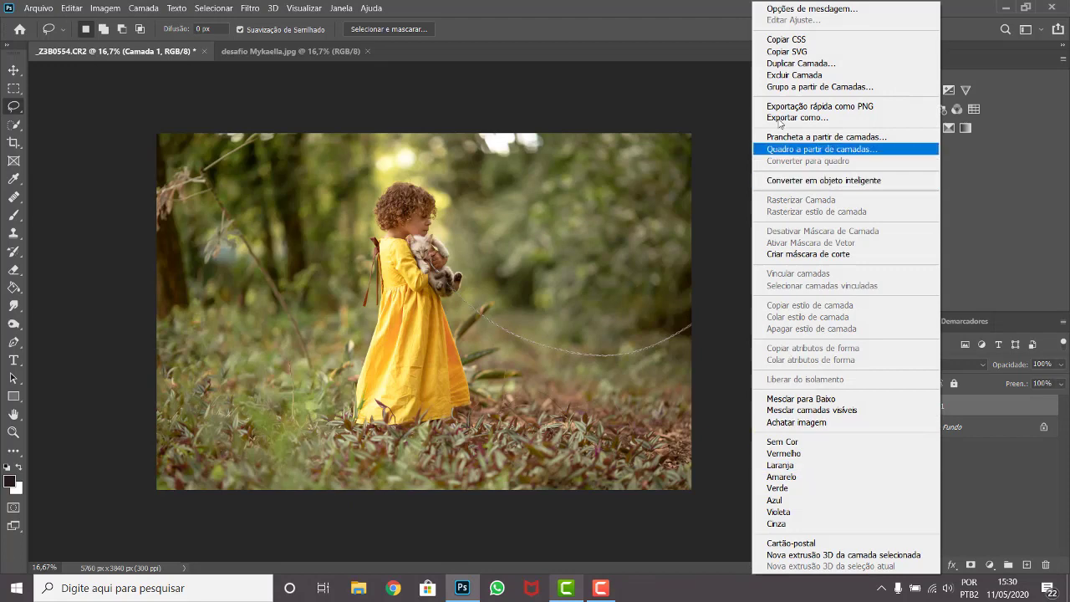
click(774, 76)
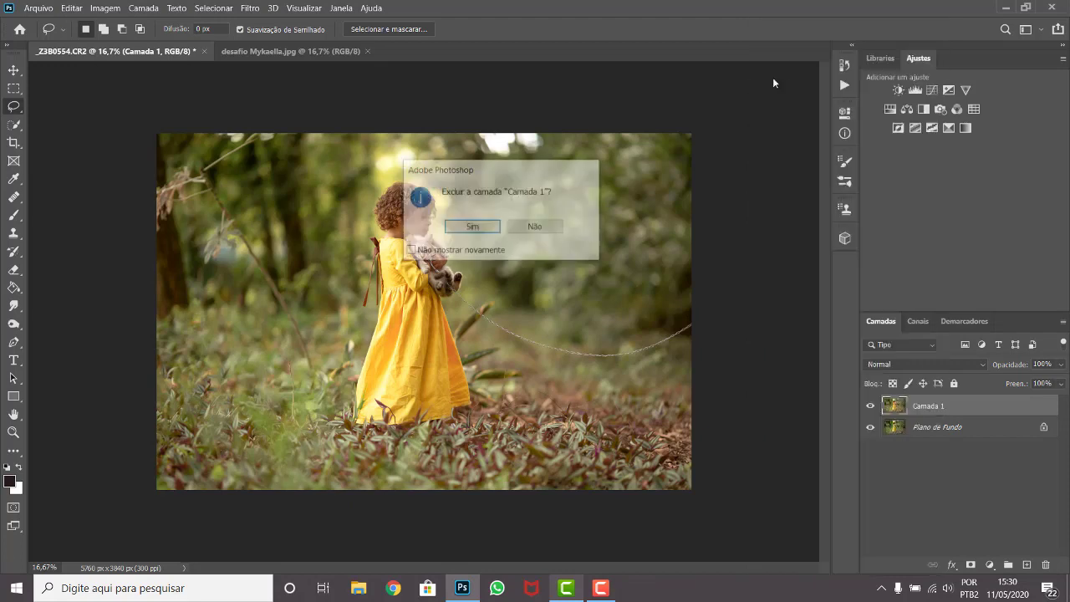
click(471, 227)
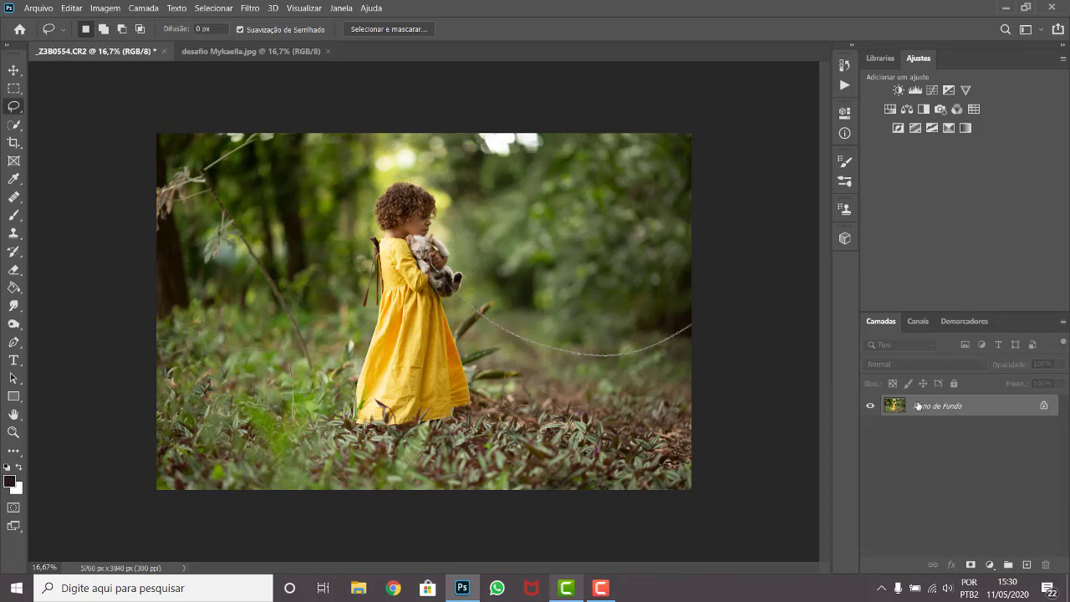
key(ctrl+j)
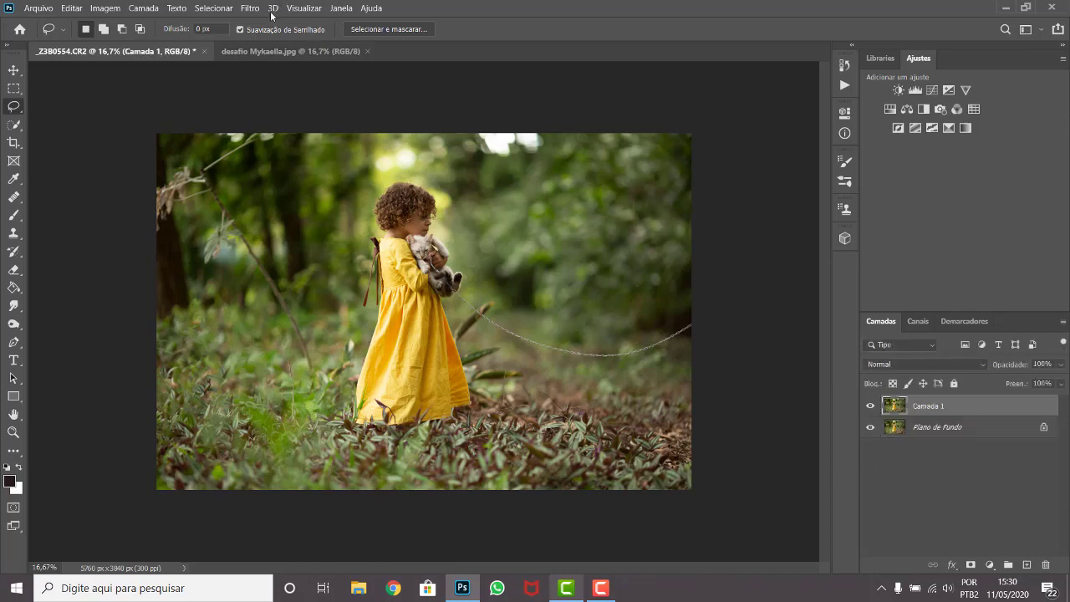
click(253, 9)
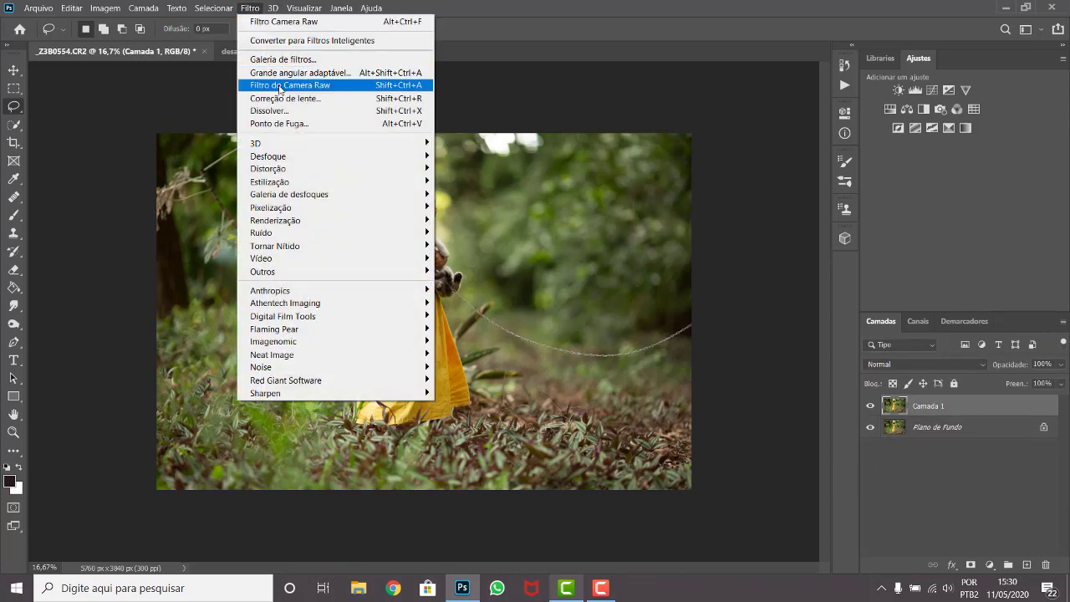
Run the Camera Raw Filter on the new Camada 1 and apply the saved user preset
click(280, 85)
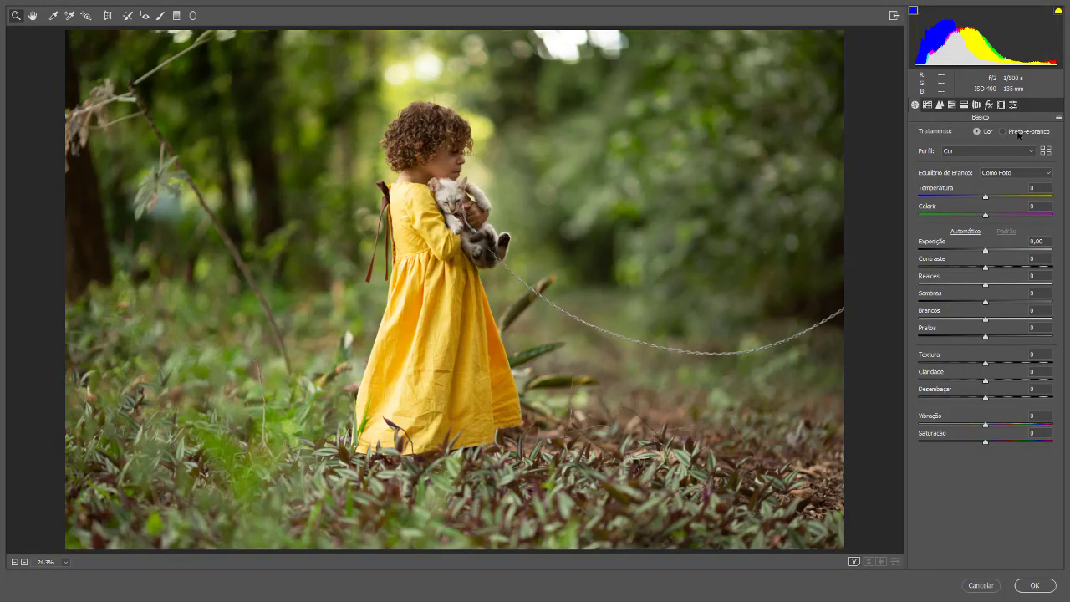
click(1012, 105)
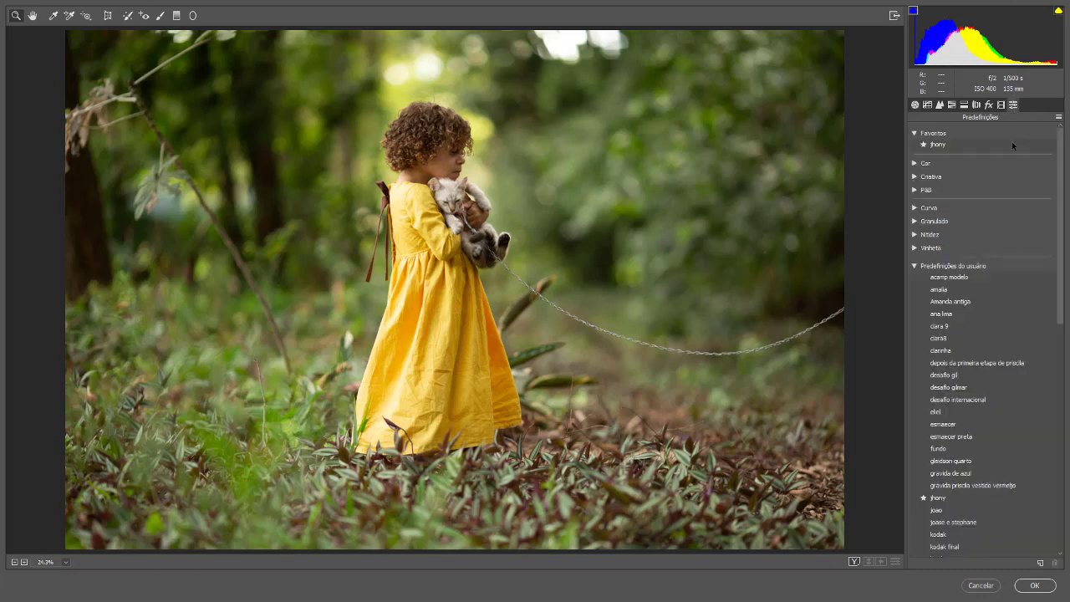
drag(1059, 168, 1053, 260)
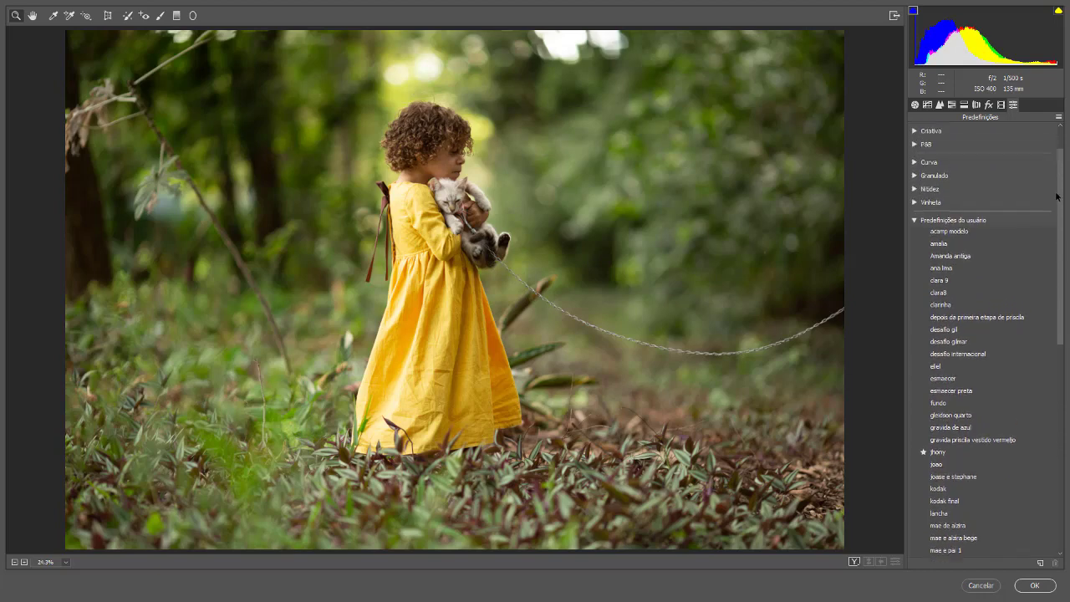
scroll(1049, 276, down, 3)
scroll(1024, 343, down, 2)
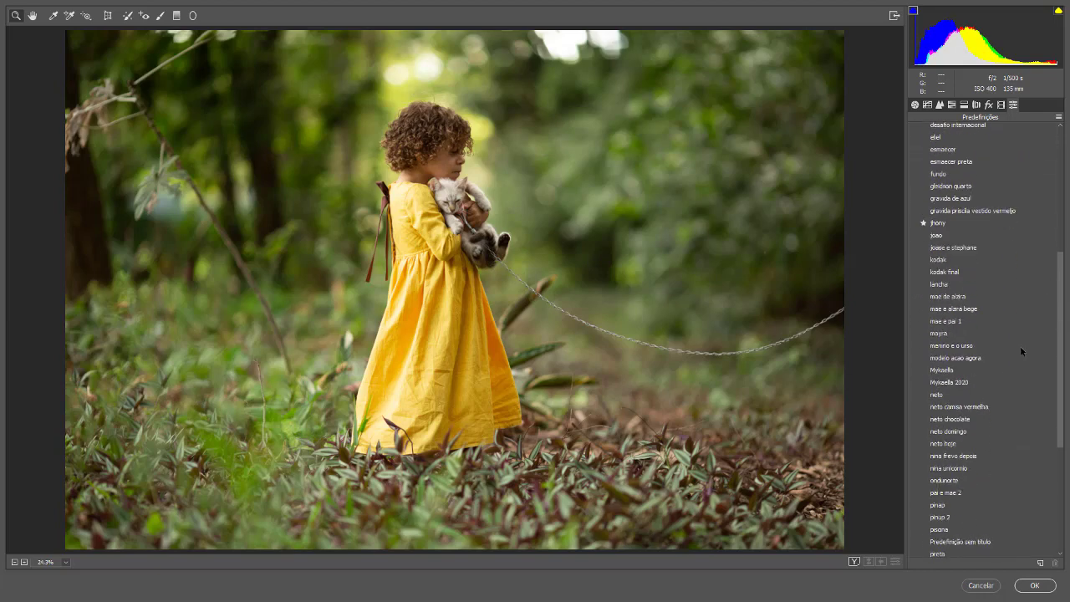
click(959, 385)
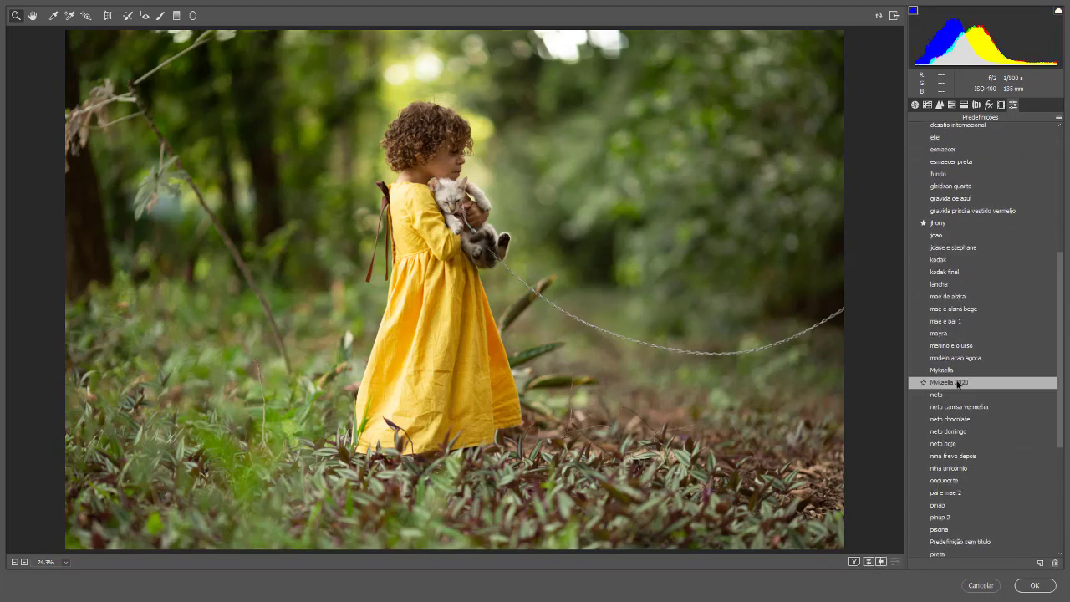
click(1034, 585)
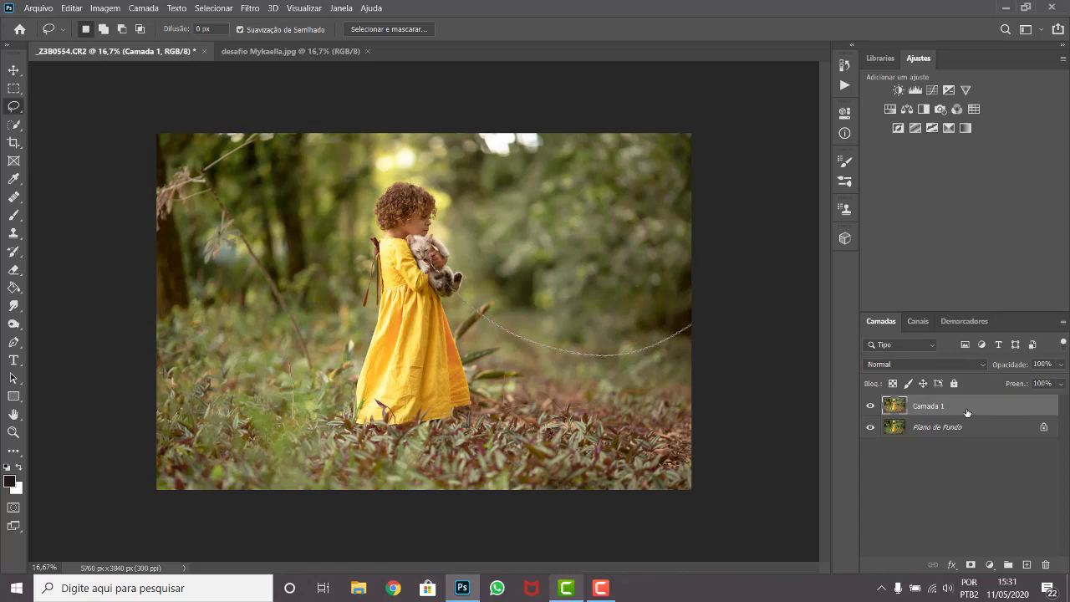
Duplicate Camada 1 into Camada 1 copiar, then flip between the CR2 and desafio Mykaella.jpg tabs
key(ctrl+j)
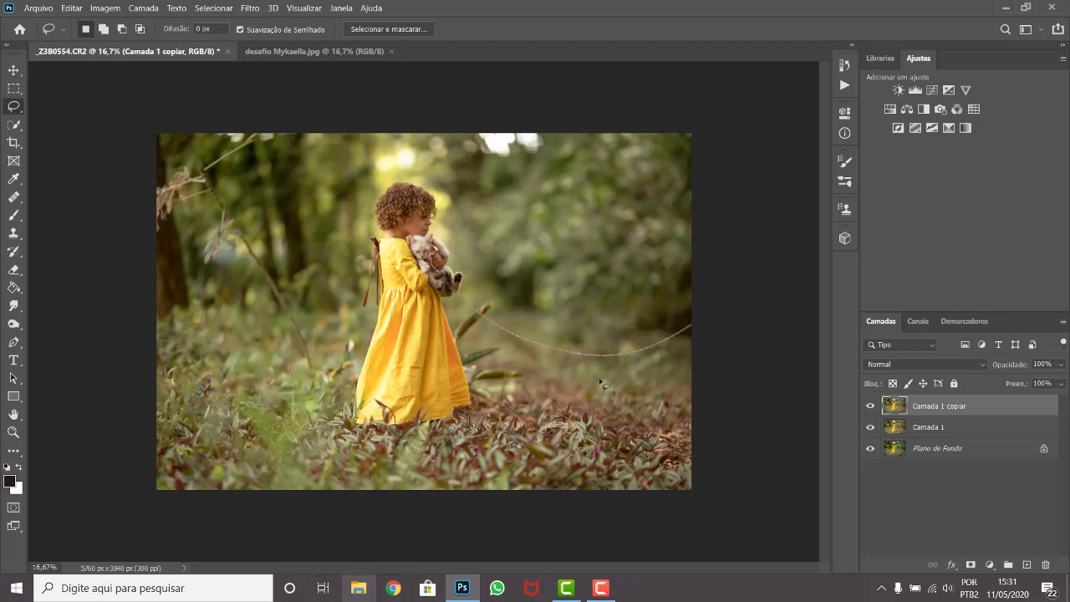
click(283, 51)
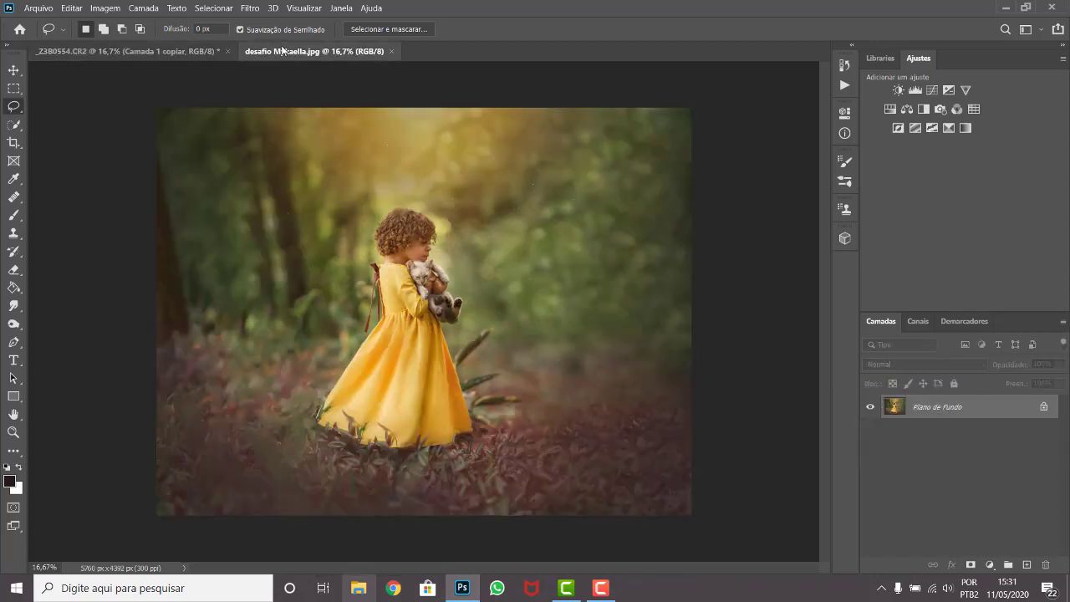
click(173, 53)
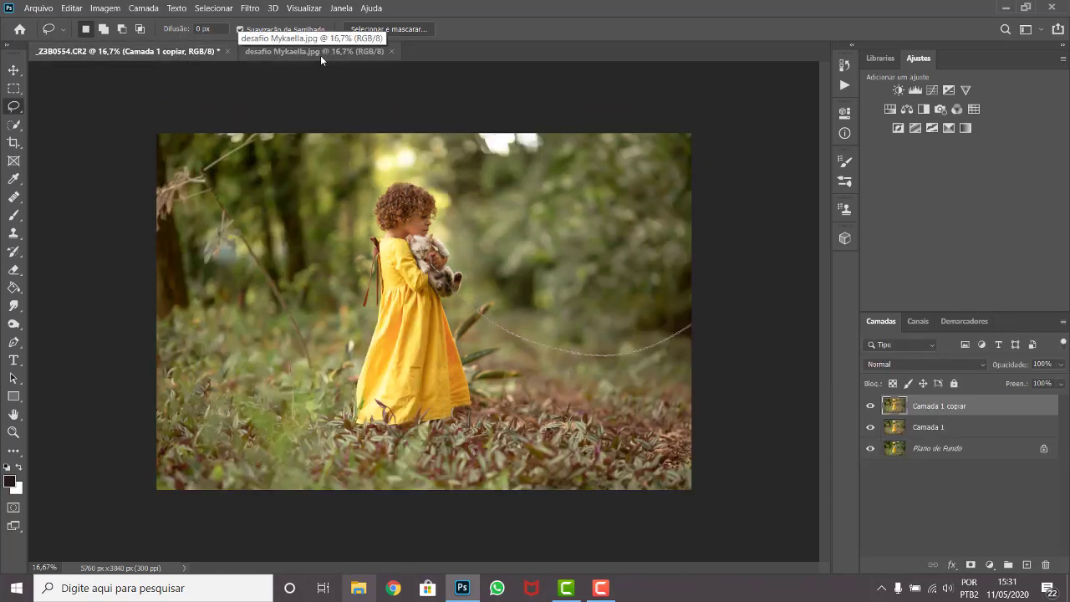
click(320, 53)
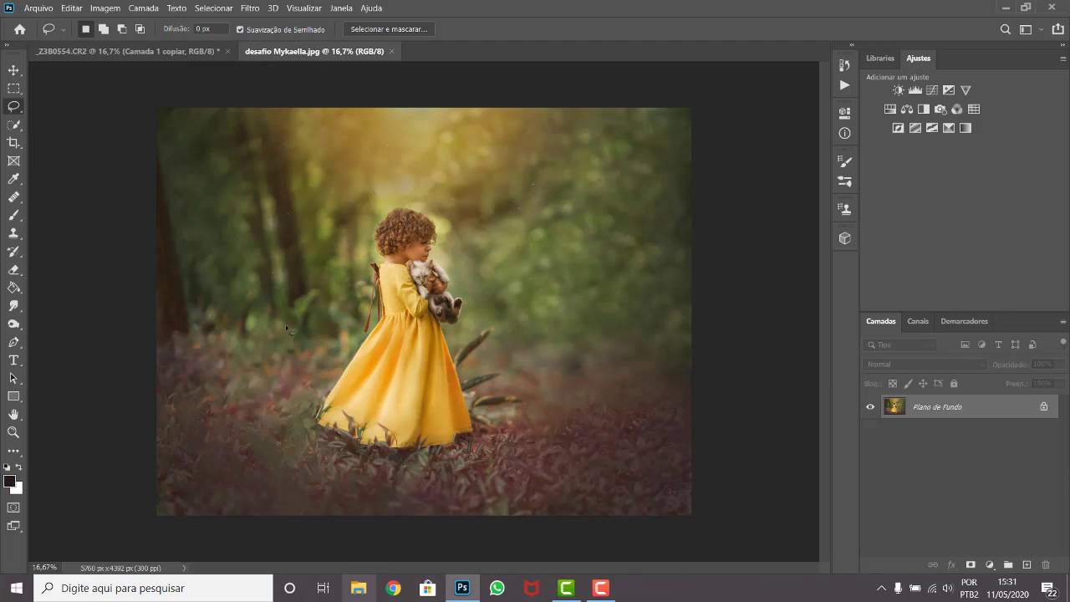
click(183, 53)
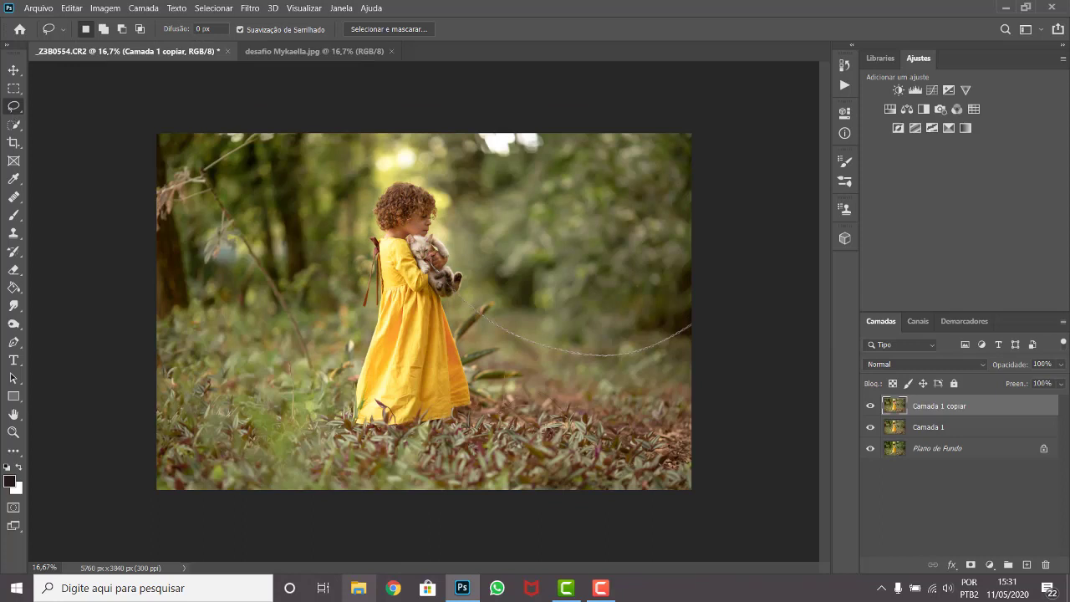
Lasso around the bright patch at the photo's top edge
right_click(12, 107)
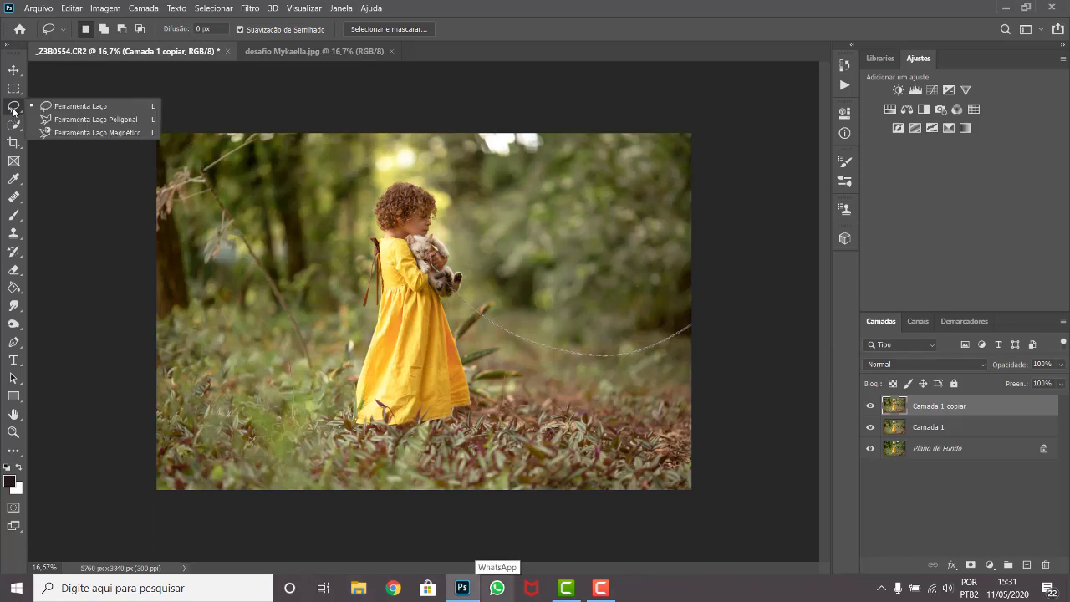
click(69, 114)
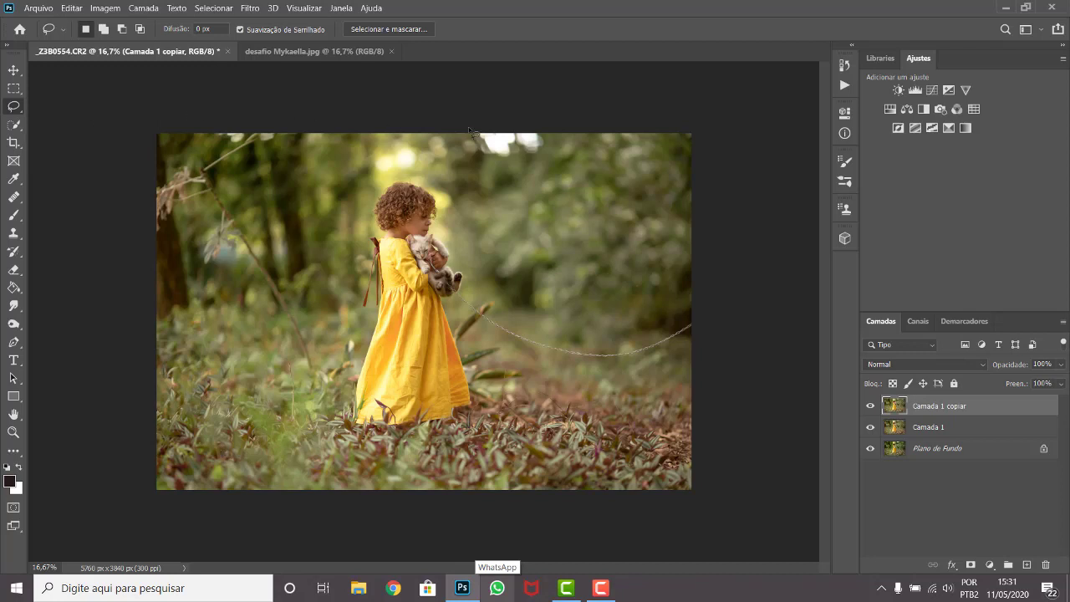
drag(559, 144, 469, 132)
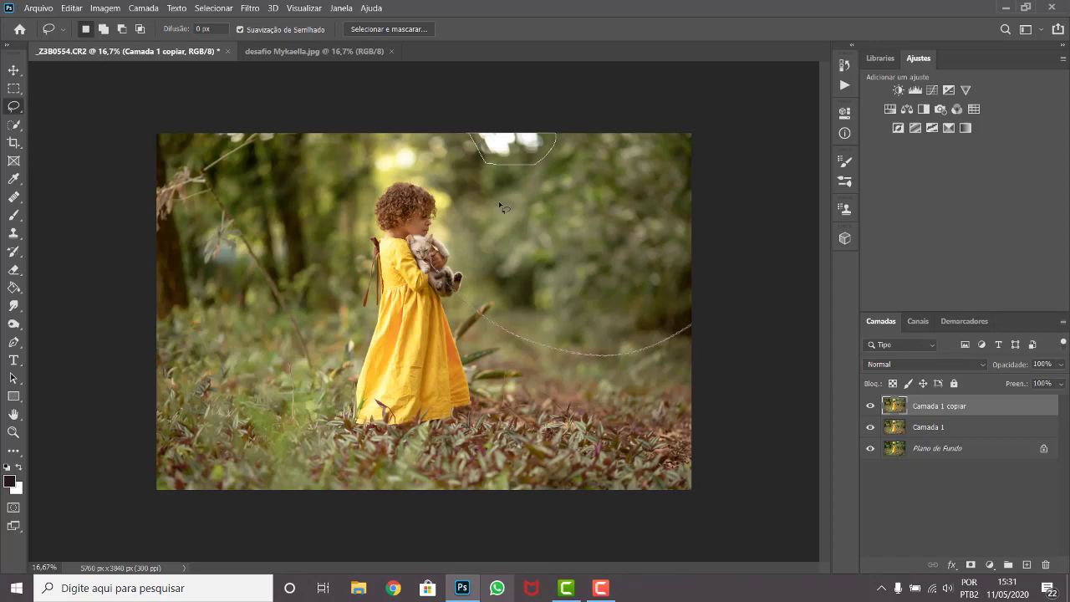
Fill the selection with Sensível a conteúdo content in Normal blend mode
right_click(518, 159)
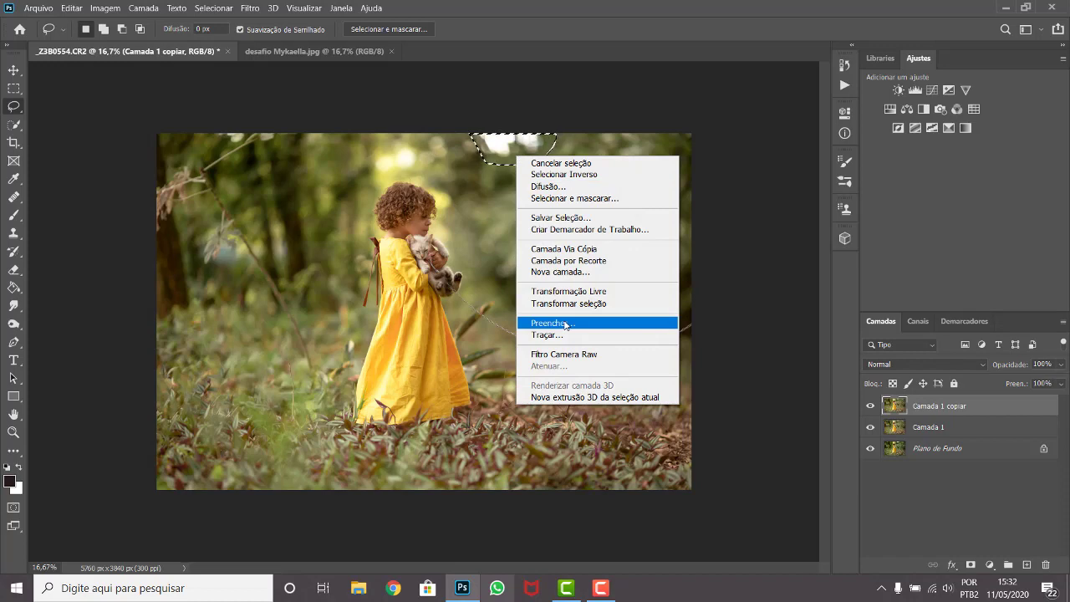
click(565, 324)
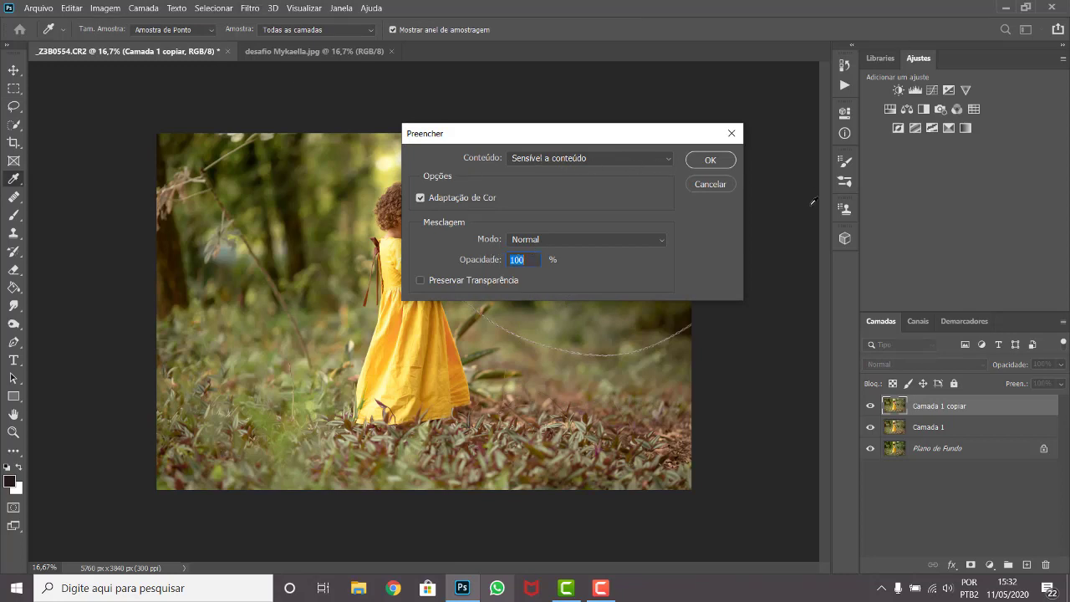
click(667, 162)
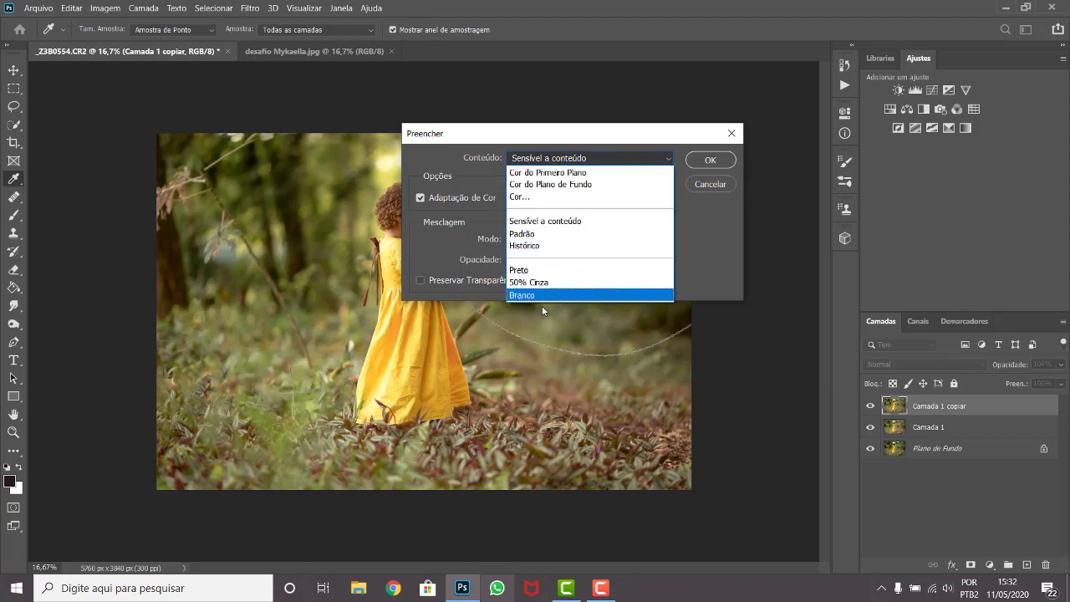
click(588, 221)
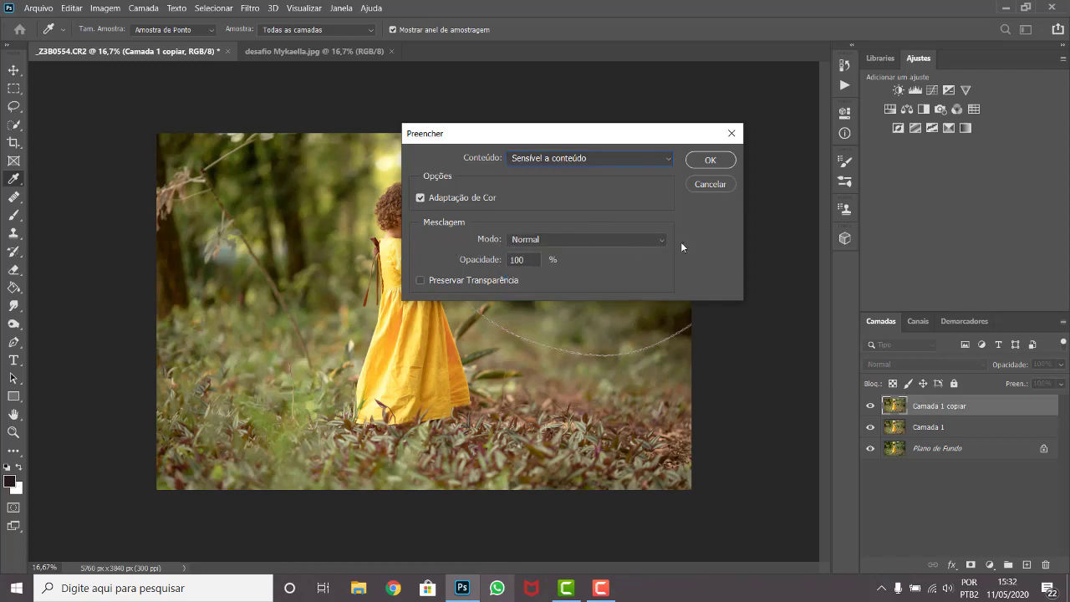
click(660, 240)
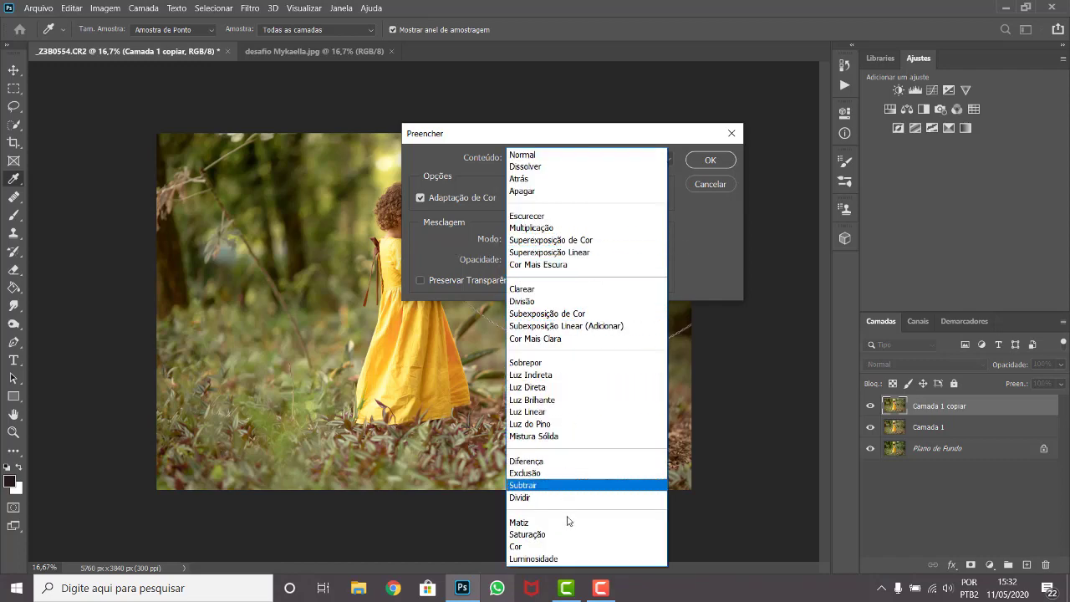
click(536, 155)
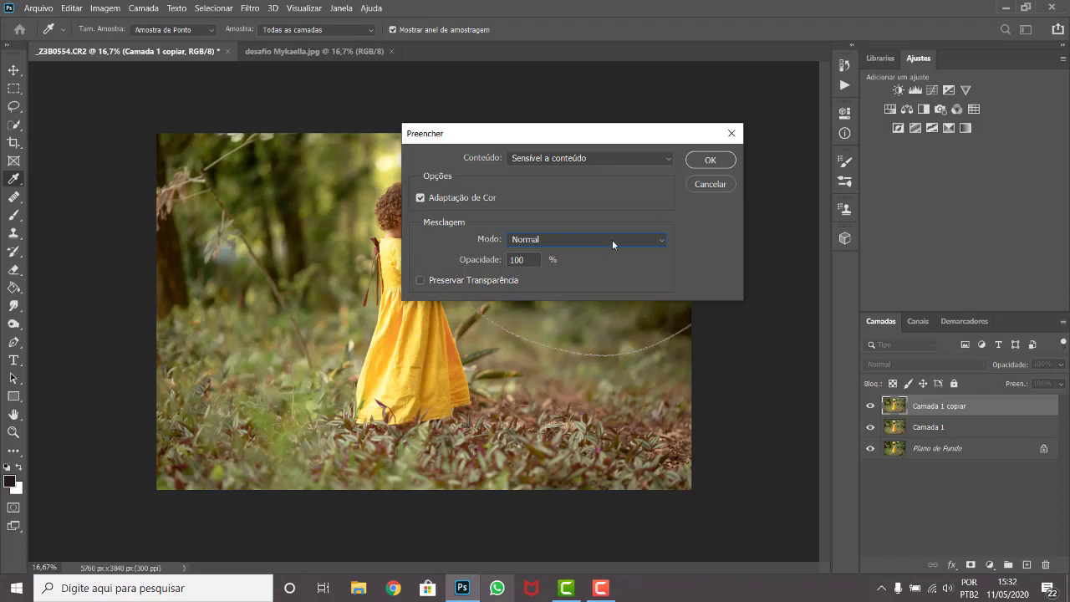
click(665, 241)
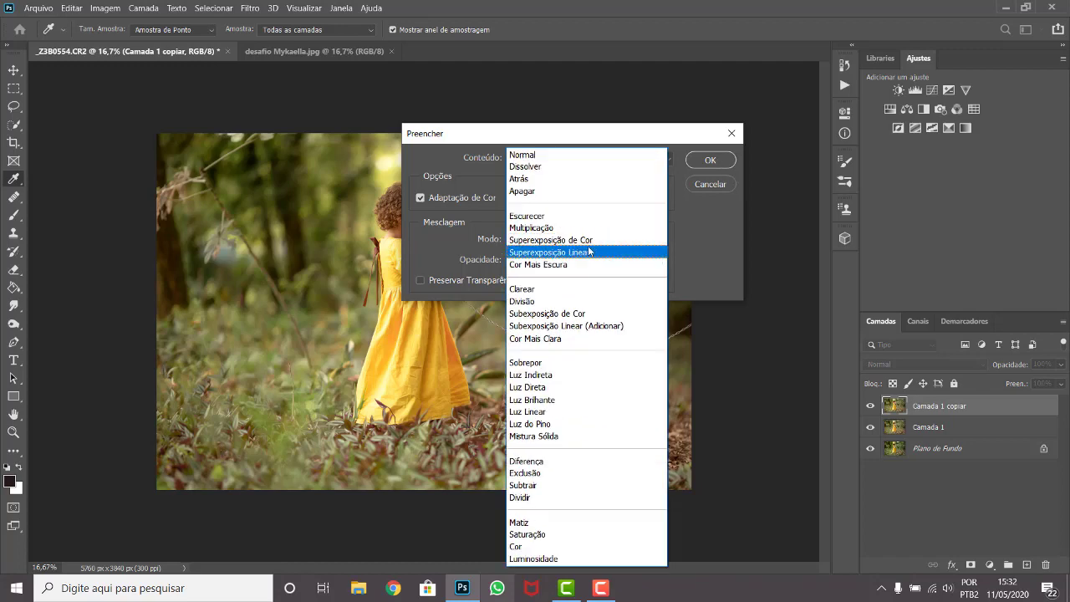
click(525, 155)
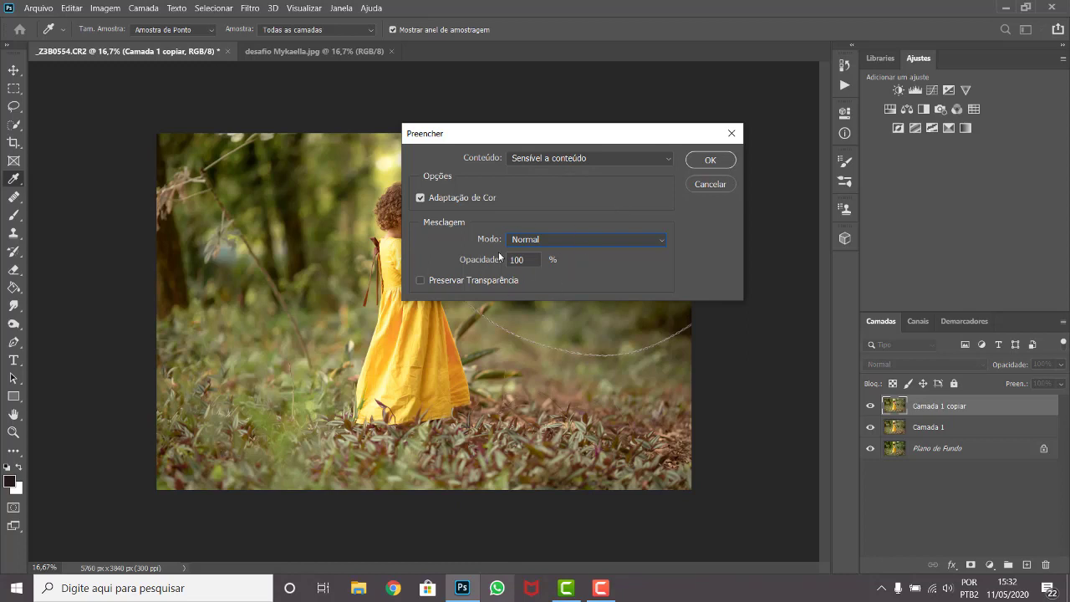
click(710, 160)
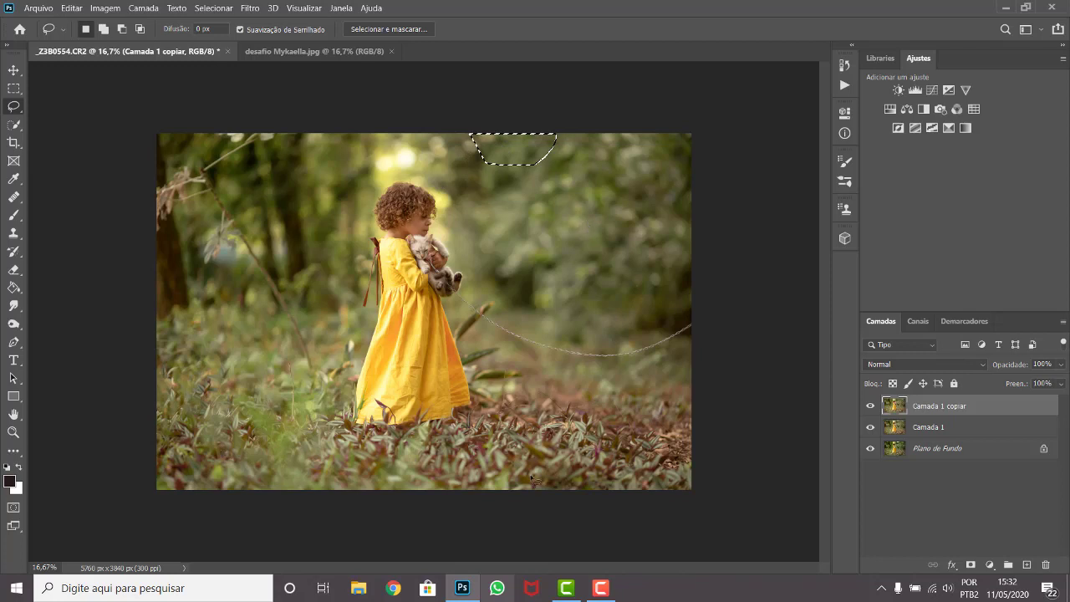
Lasso the dry branches on the left, content-aware fill them, and deselect
key(ctrl+d)
drag(301, 372, 270, 304)
mouse_move(245, 266)
mouse_down()
mouse_move(223, 128)
mouse_move(282, 141)
mouse_move(263, 177)
mouse_move(268, 219)
mouse_move(328, 351)
mouse_move(326, 376)
mouse_move(294, 354)
mouse_up()
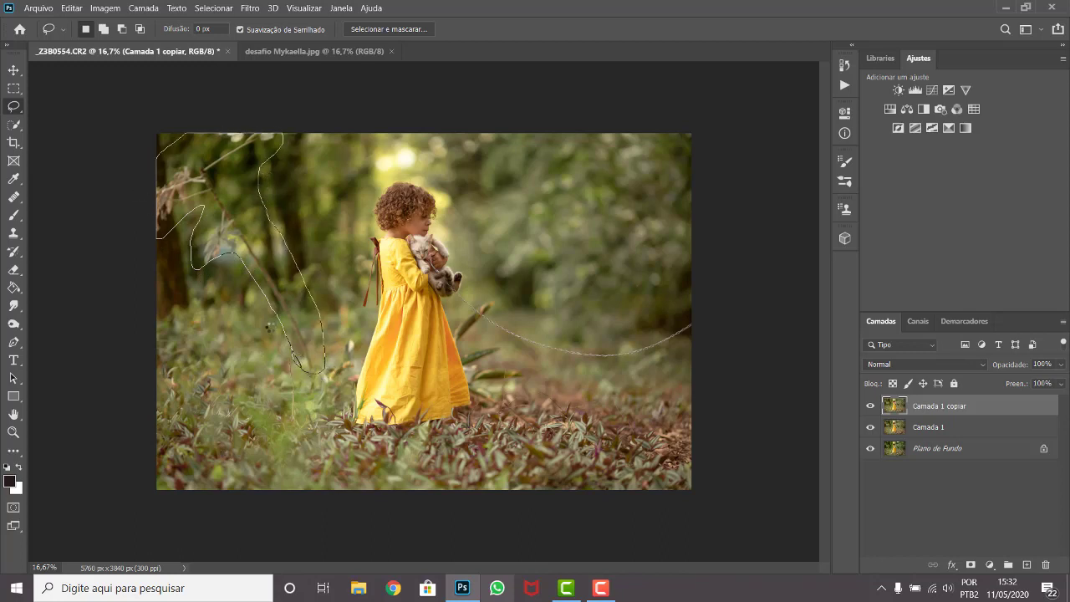
drag(268, 321, 247, 269)
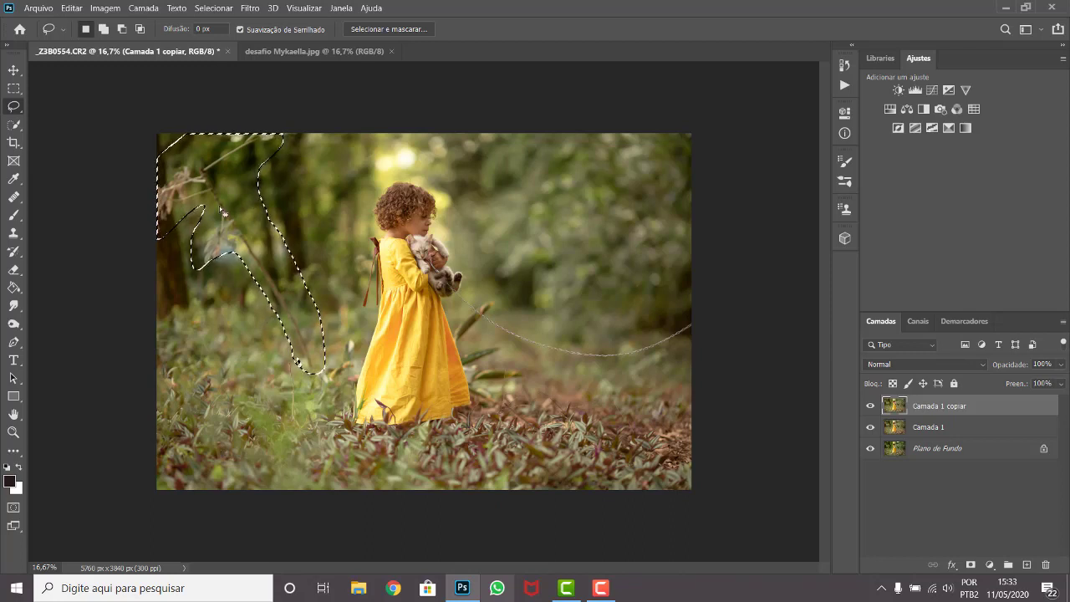
right_click(231, 211)
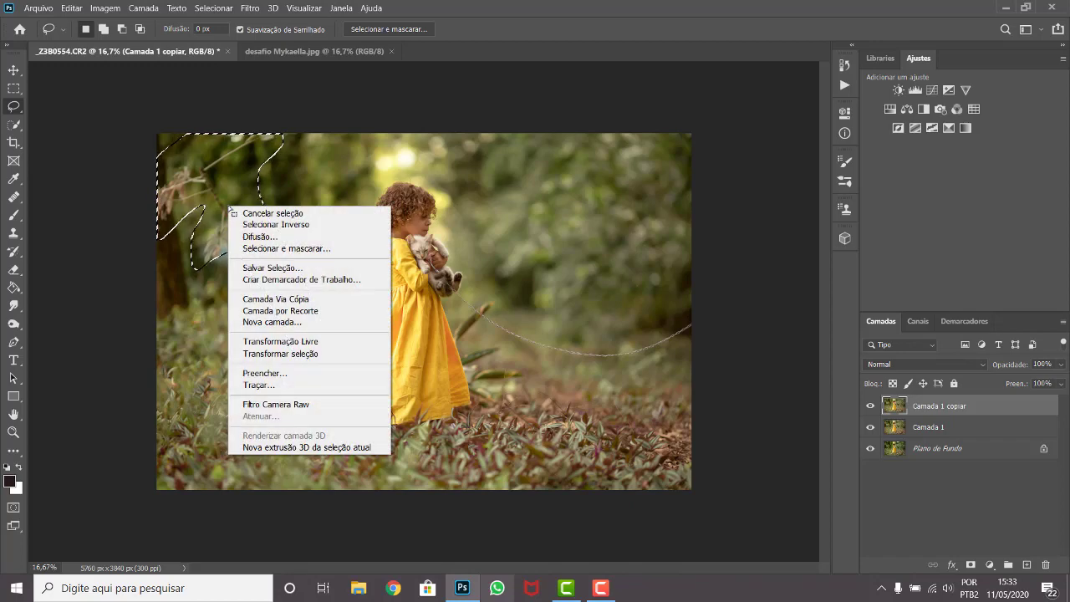
click(263, 373)
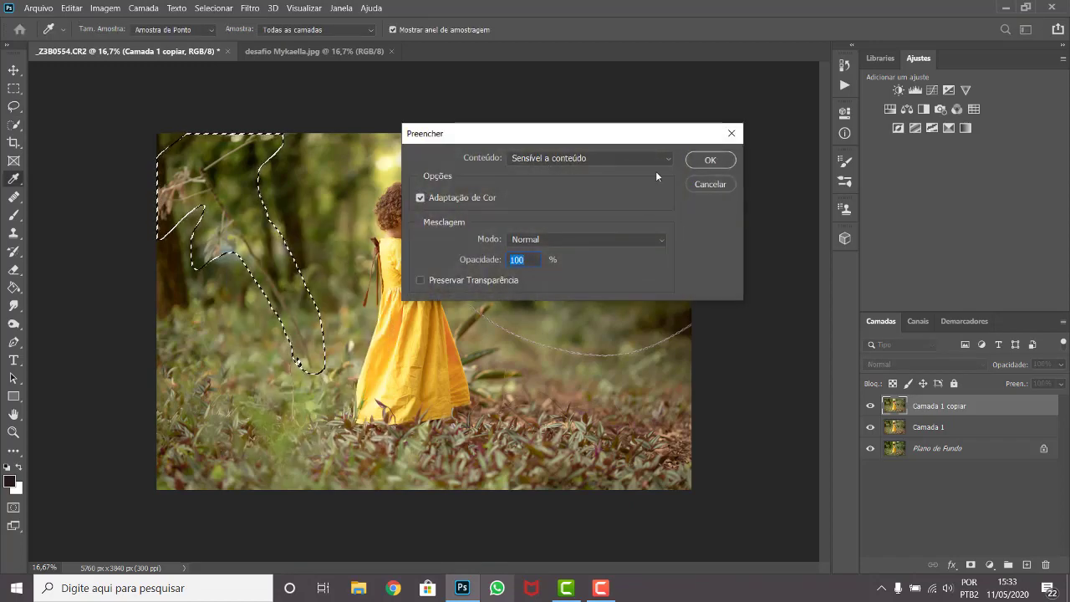
click(711, 160)
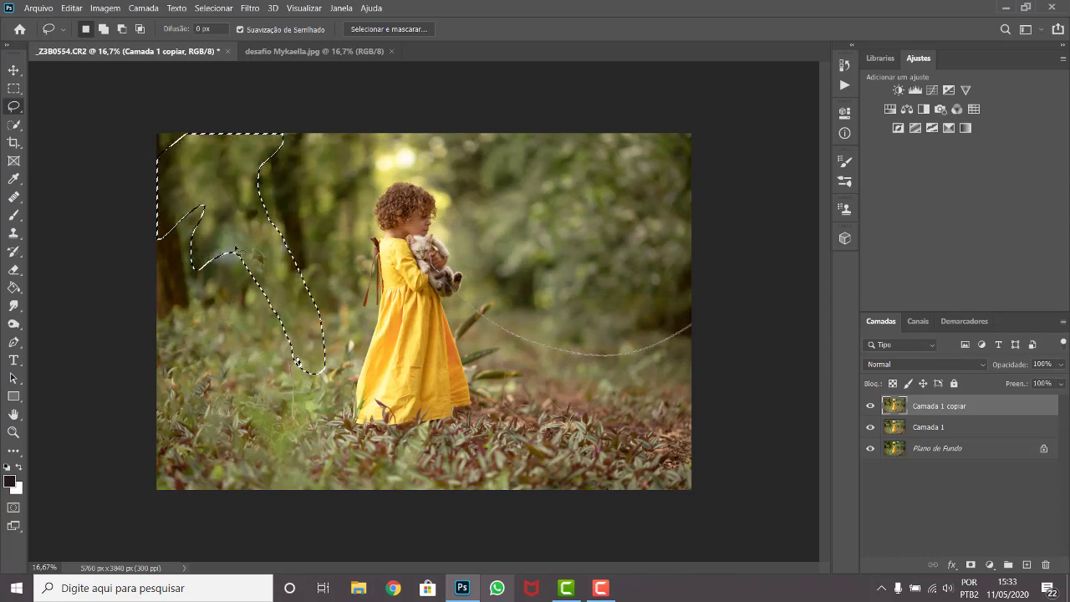
key(ctrl+d)
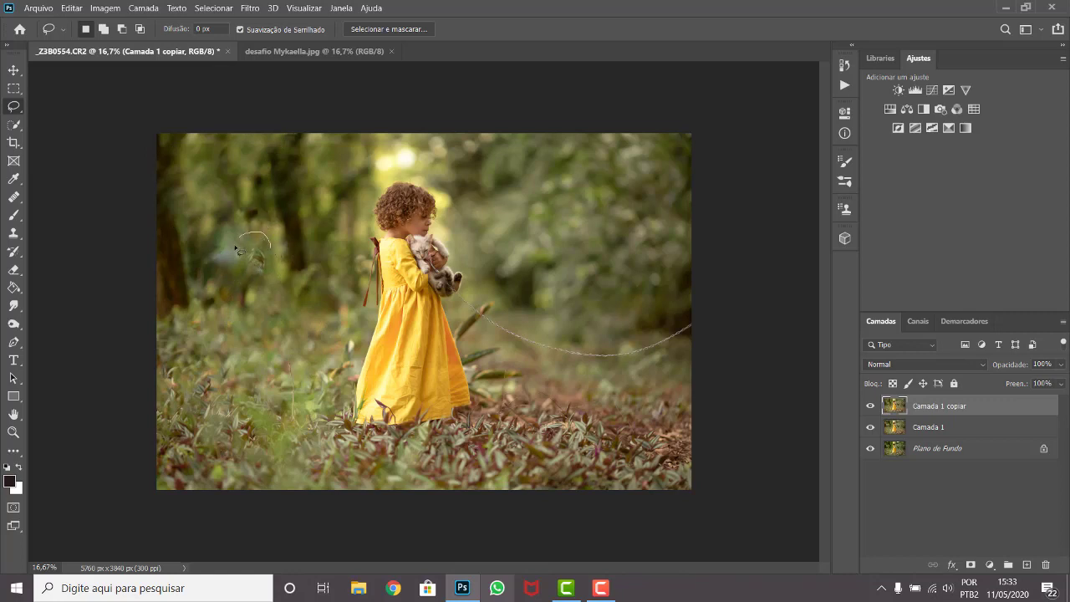
Select the leftover leaf left of the girl, then dismiss the menu and deselect
drag(238, 250, 268, 263)
right_click(267, 264)
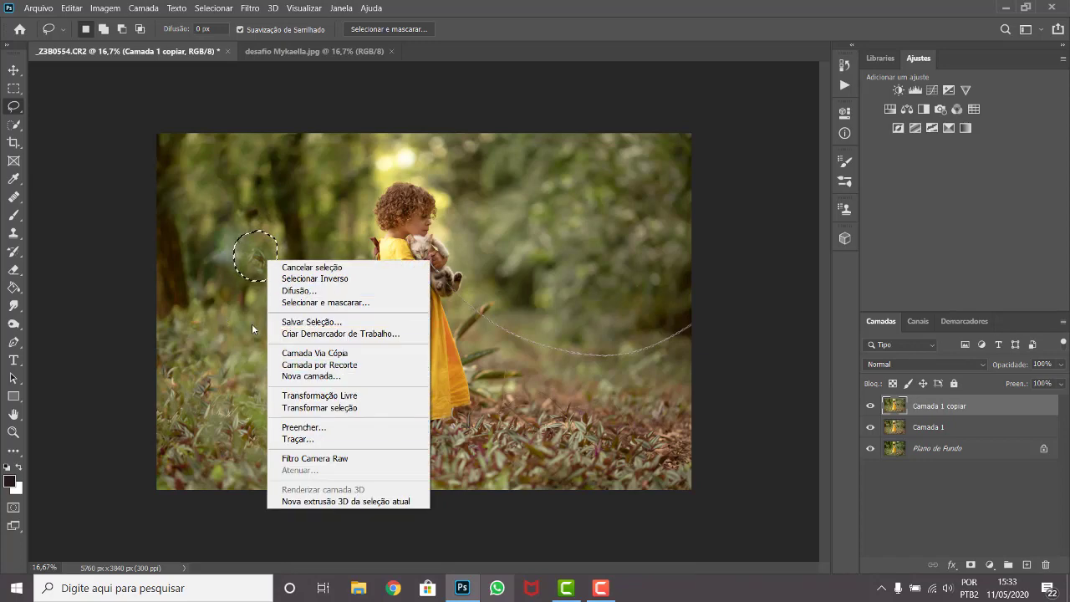
key(Escape)
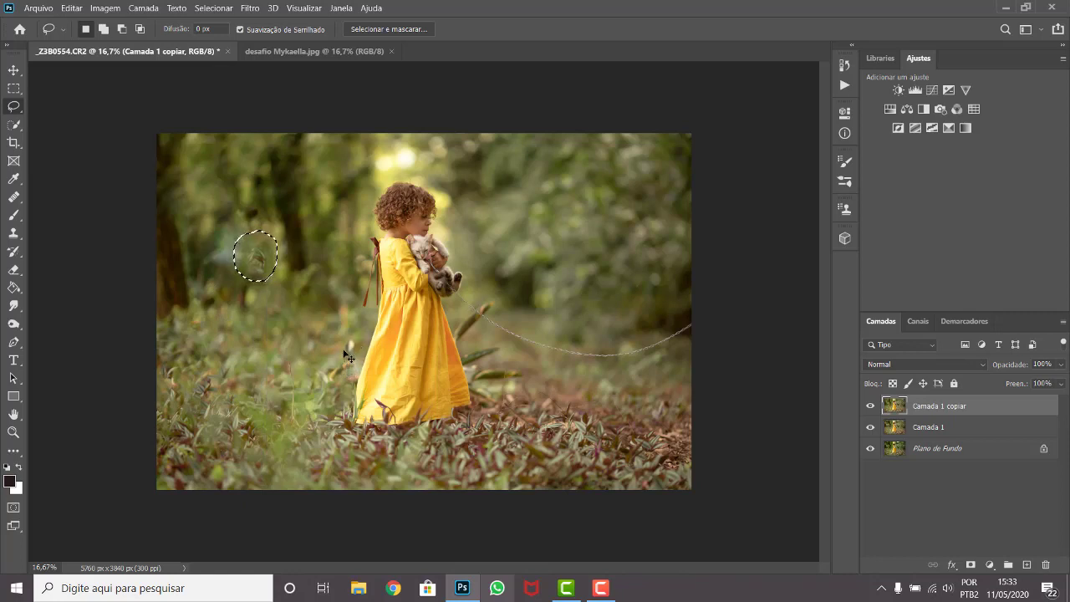
key(ctrl+d)
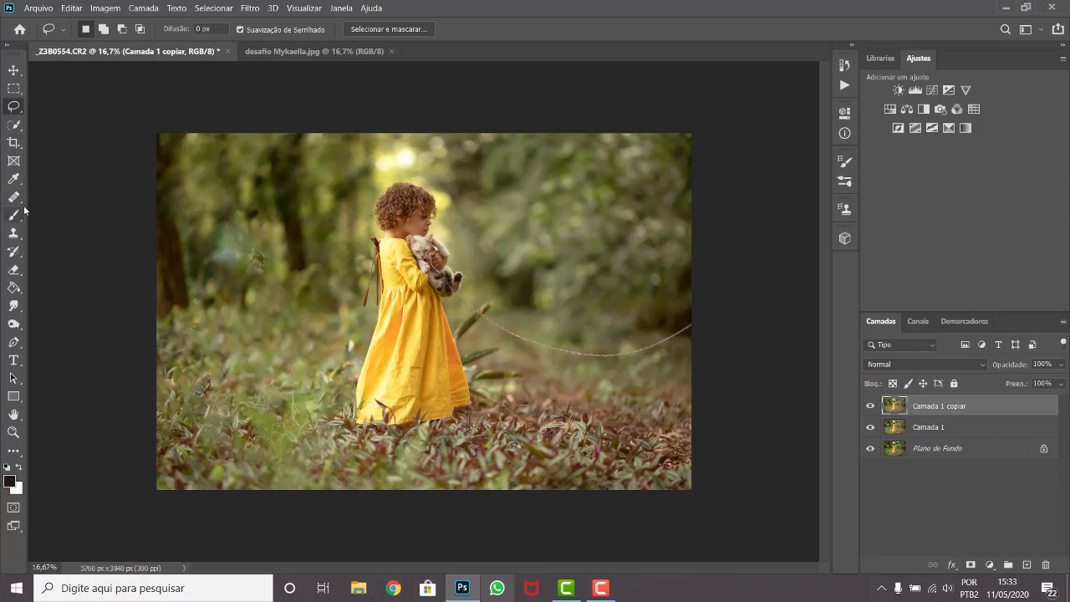
With the Patch tool, patch the leftover leaf and upper foliage spot using nearby background
click(17, 199)
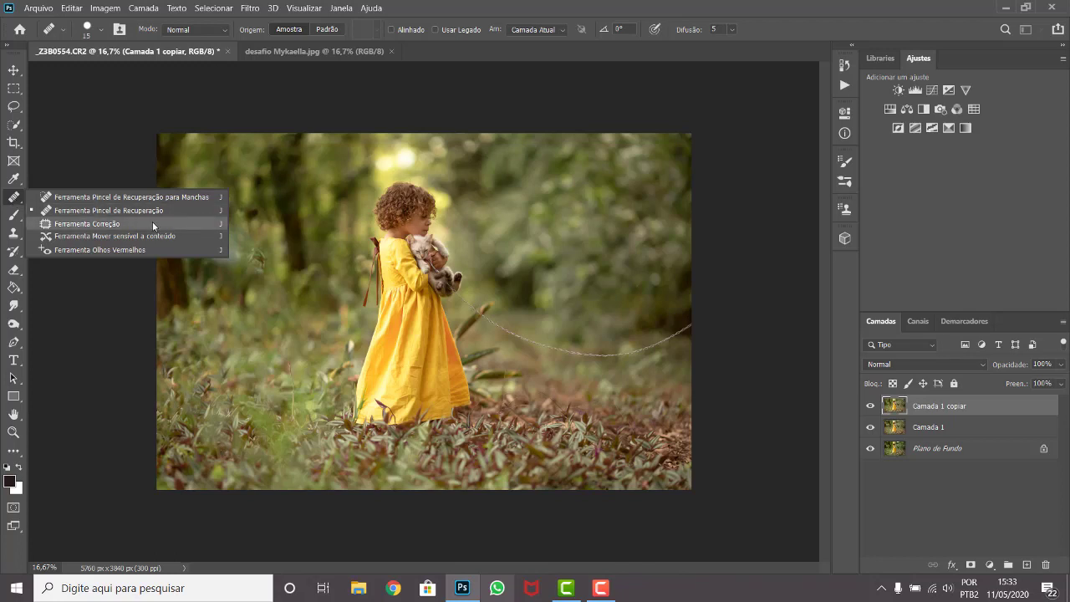
click(84, 224)
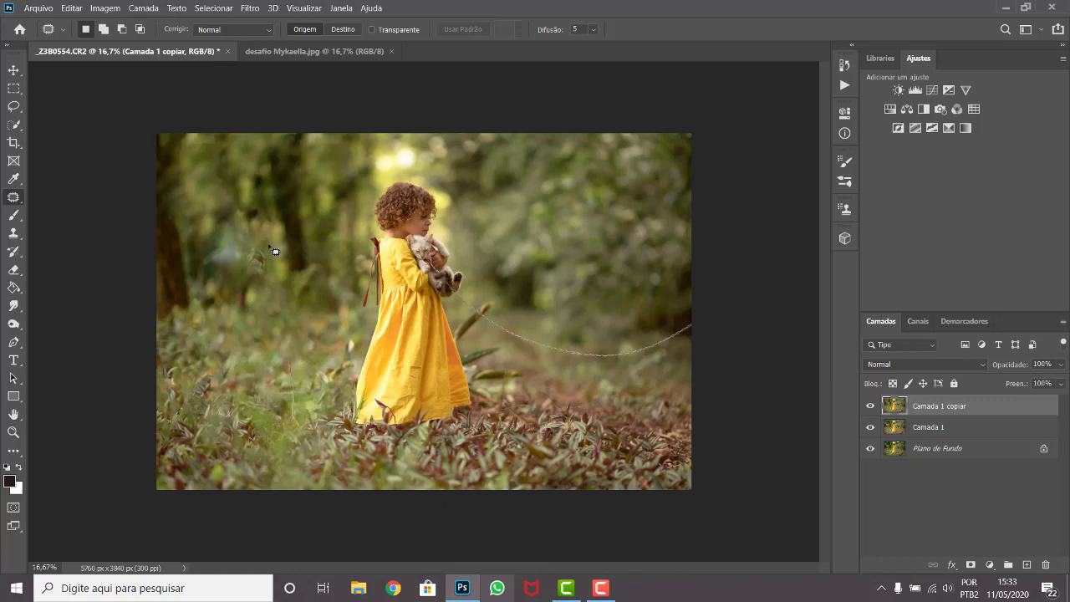
mouse_move(274, 250)
mouse_down()
mouse_move(235, 285)
mouse_move(270, 245)
mouse_move(239, 337)
mouse_move(224, 352)
mouse_up()
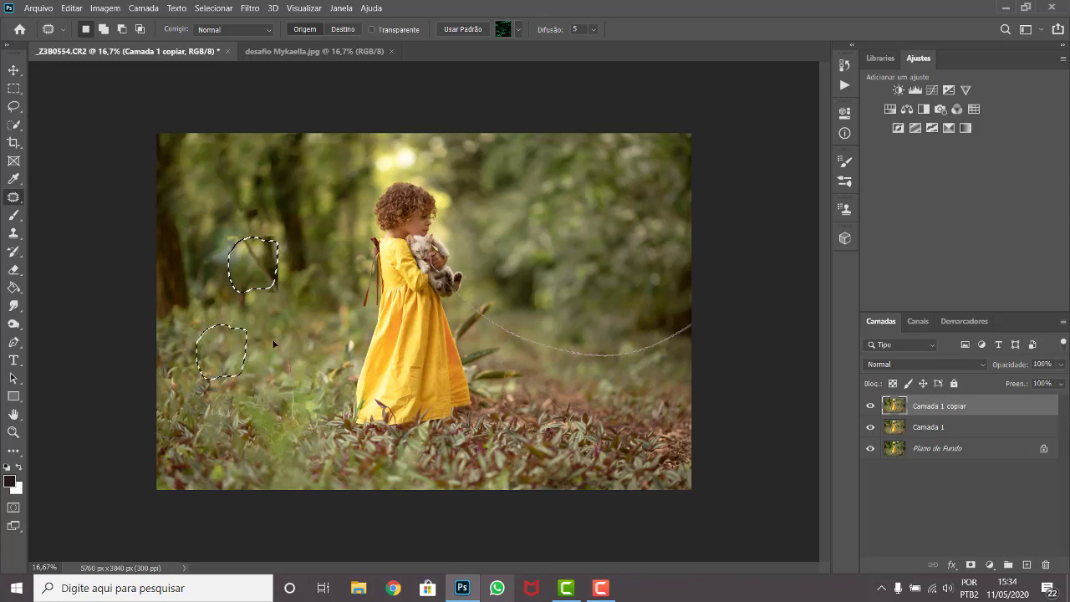
drag(279, 363, 270, 396)
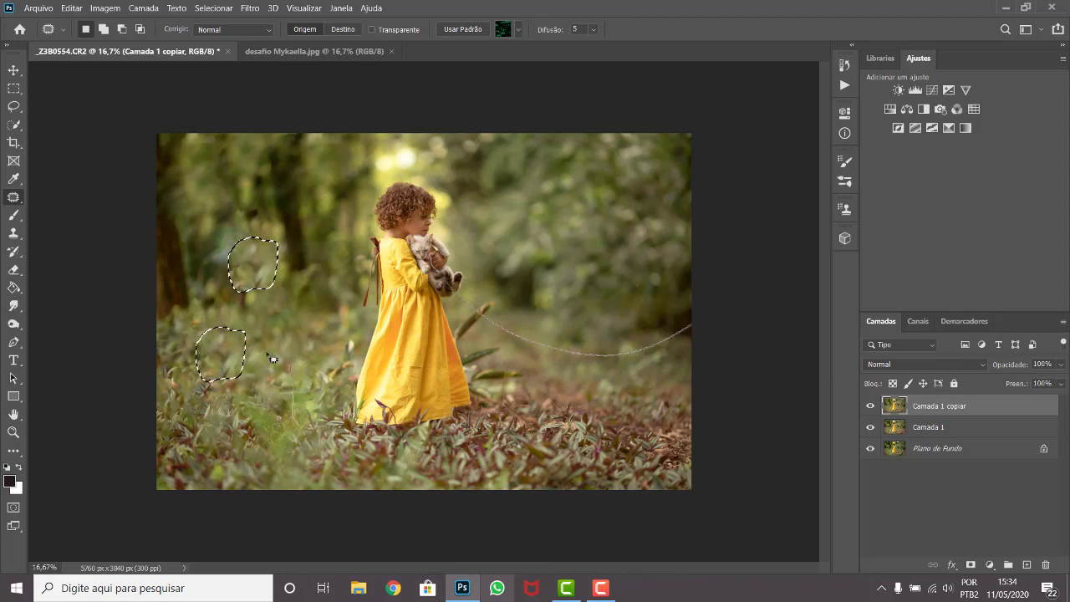
drag(273, 359, 282, 373)
key(ctrl+d)
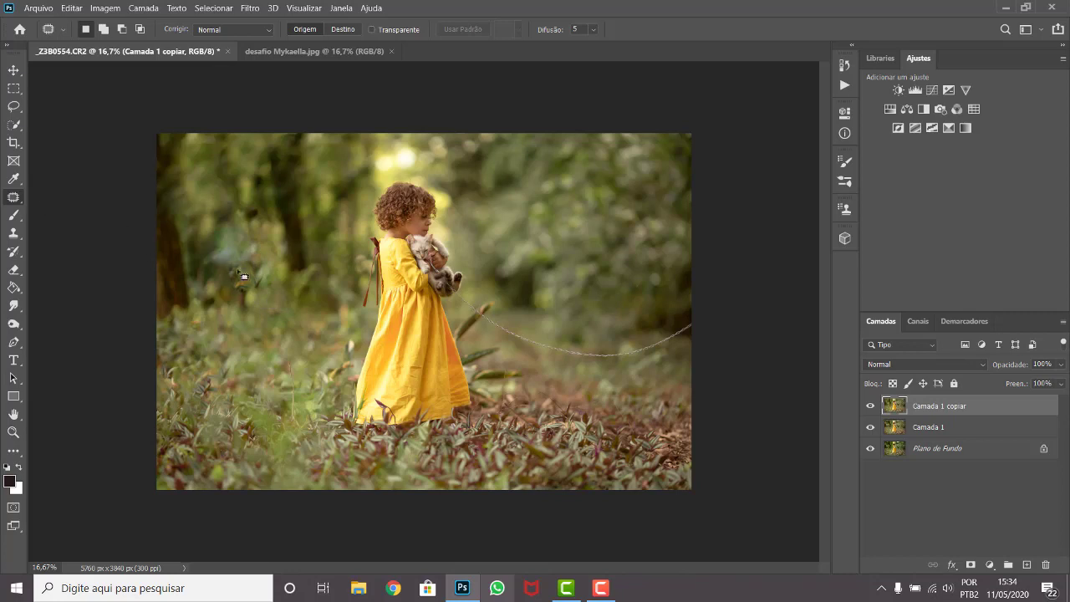
Patch two more small spots in the left foliage and deselect
click(268, 297)
drag(267, 297, 251, 295)
click(243, 305)
drag(261, 252, 264, 259)
drag(259, 269, 249, 262)
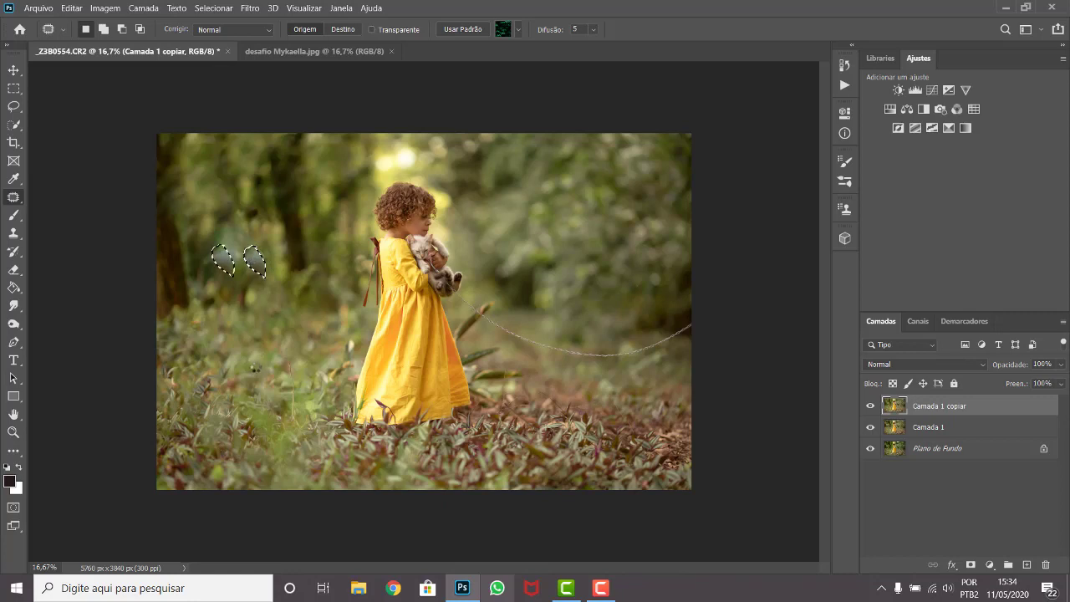
key(ctrl+d)
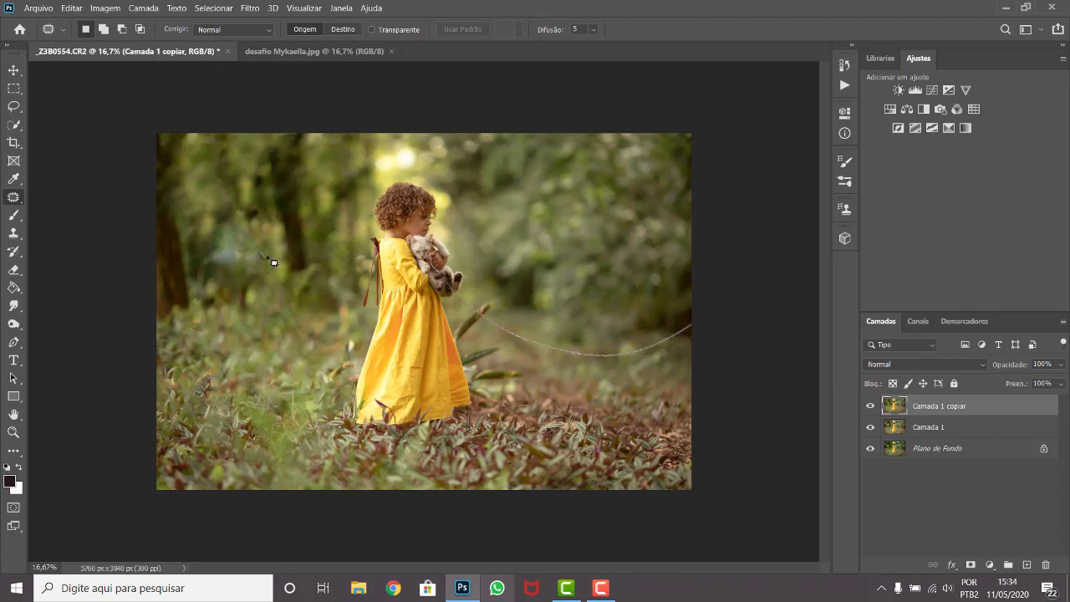
Reselect the previous selection, dismiss the no-pixels warning, and outline the foliage spot left of the girl
key(ctrl+shift+d)
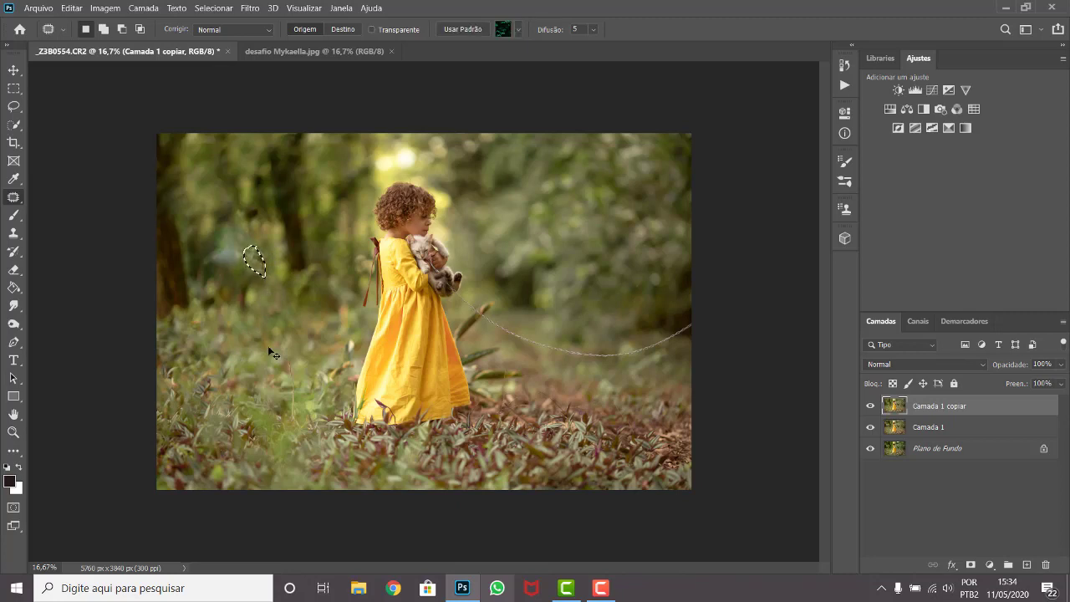
click(272, 245)
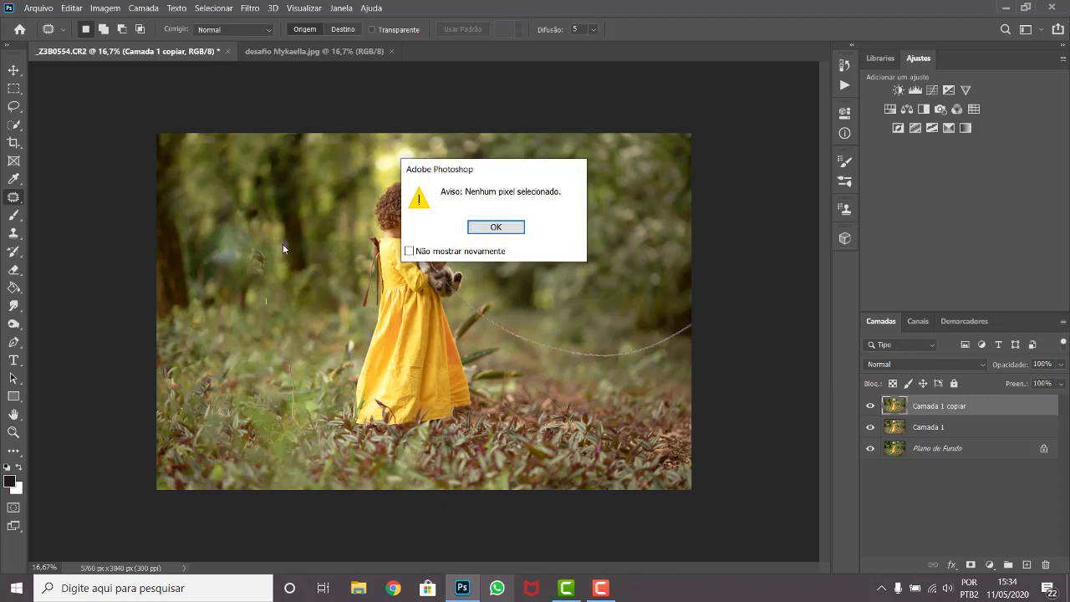
key(Return)
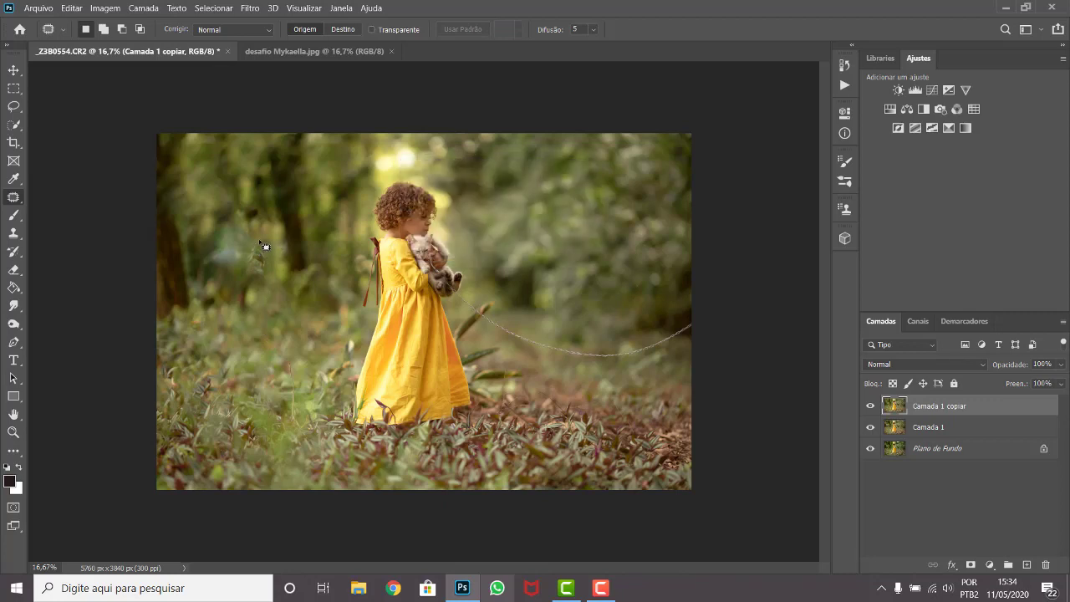
drag(264, 245, 263, 244)
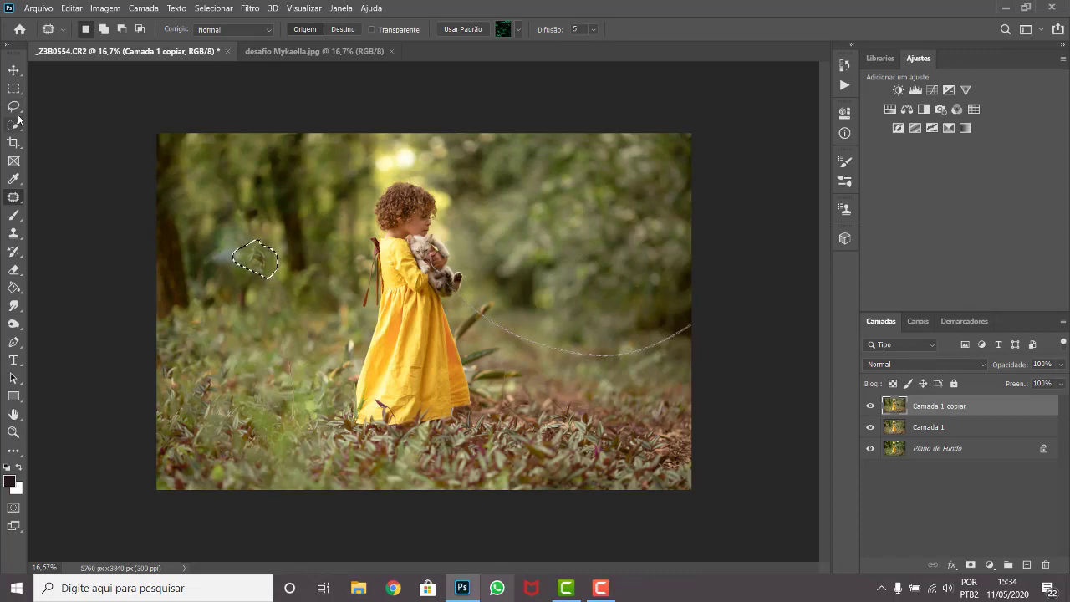
Content-aware fill the pale spot already outlined in the left foliage
click(14, 106)
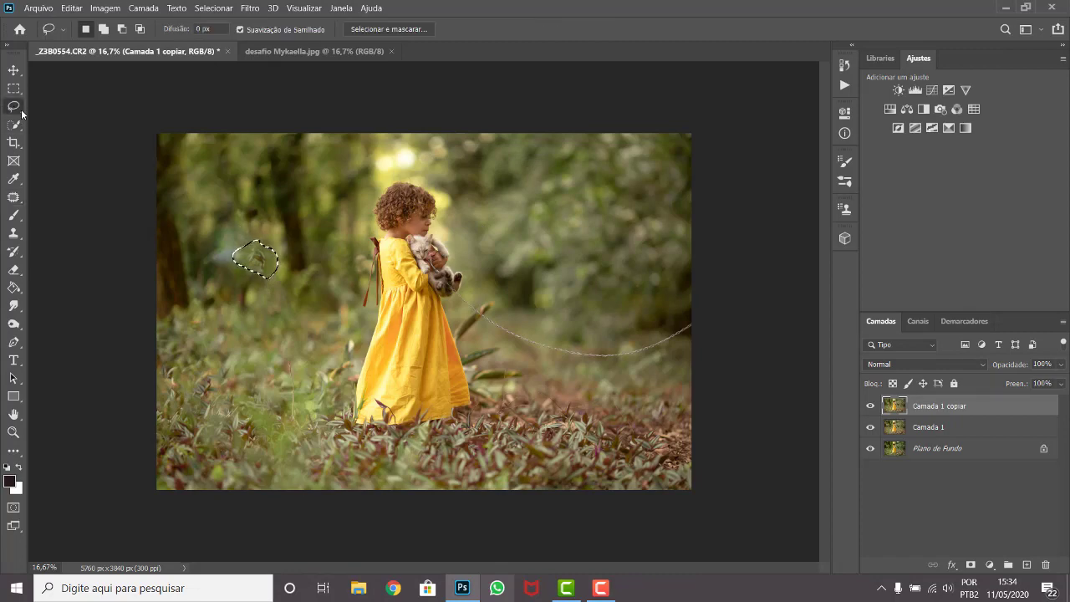
right_click(267, 268)
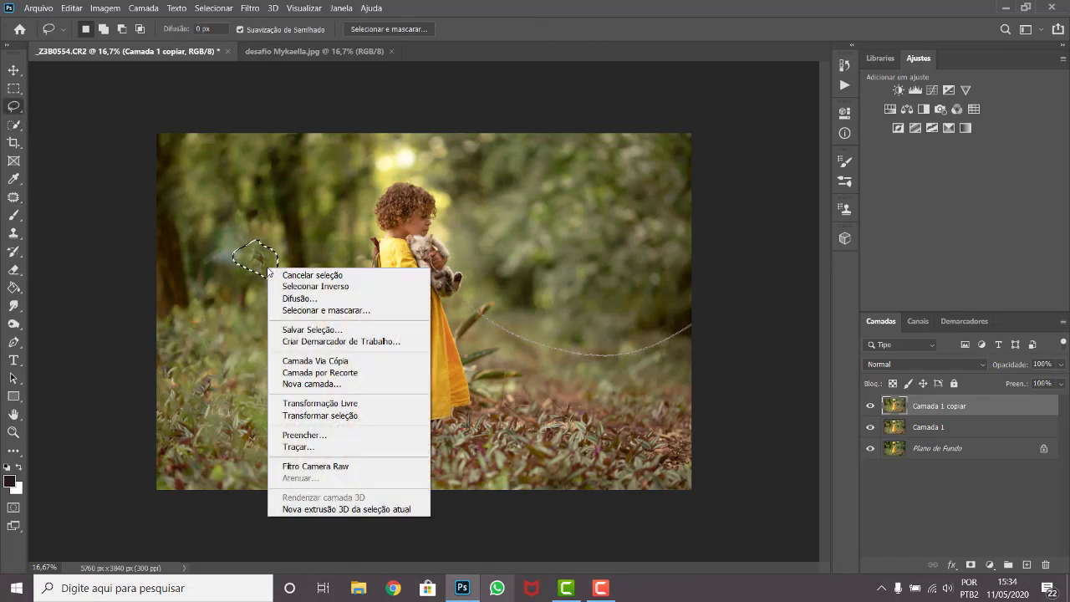
click(352, 435)
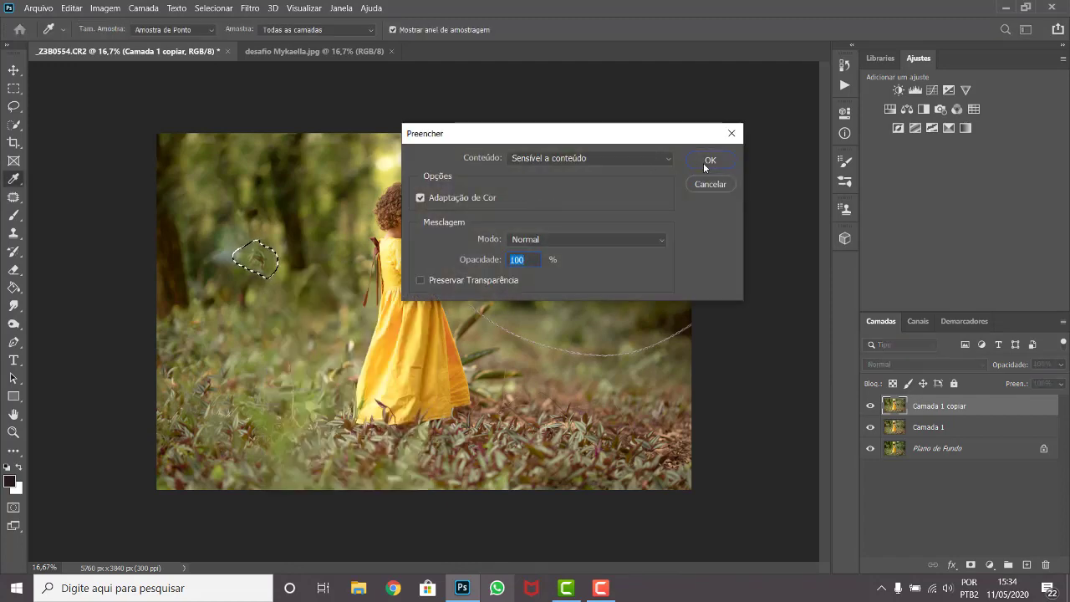
click(706, 161)
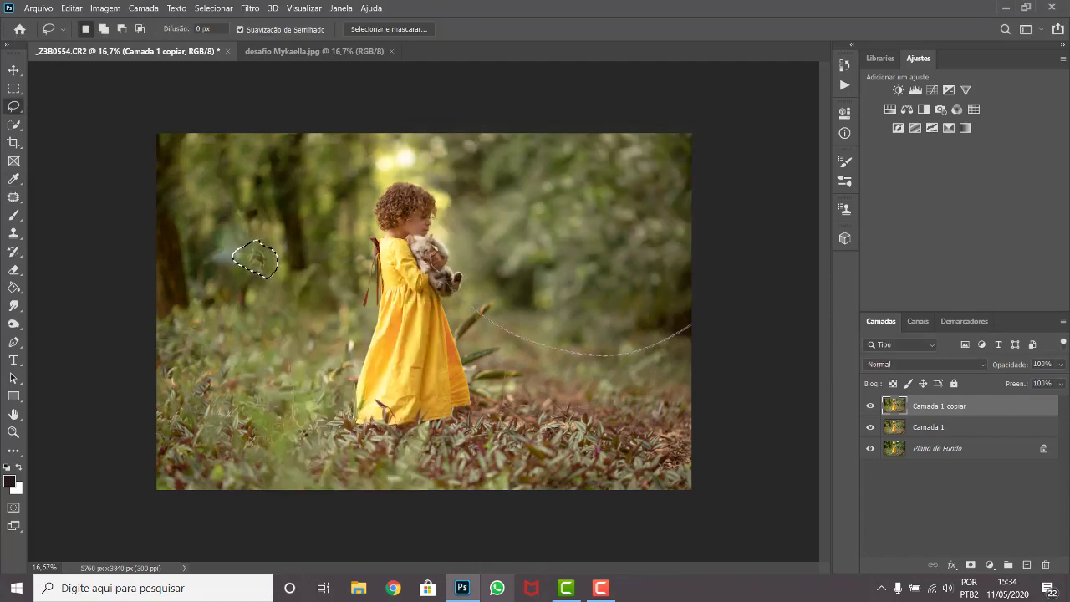
key(ctrl+d)
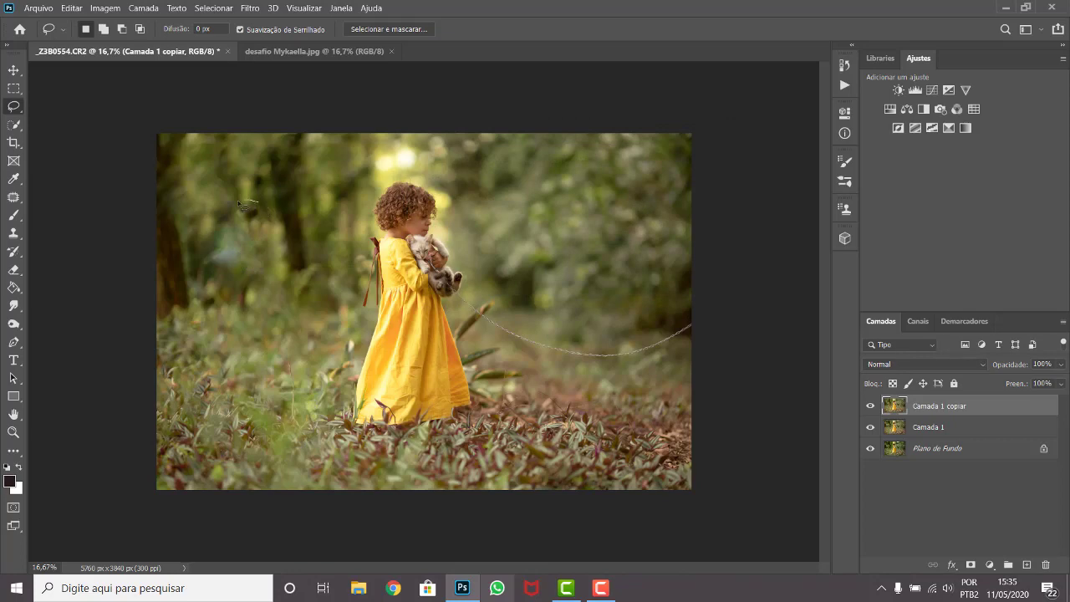
Lasso and content-aware fill another blotch in the upper-left foliage
drag(268, 211, 253, 213)
right_click(254, 214)
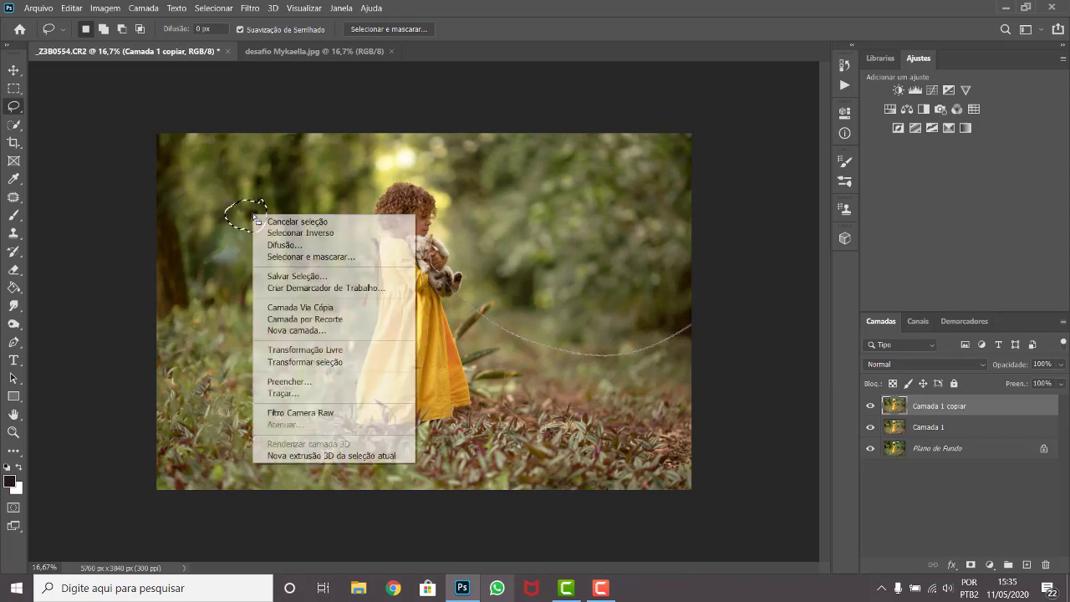
click(289, 381)
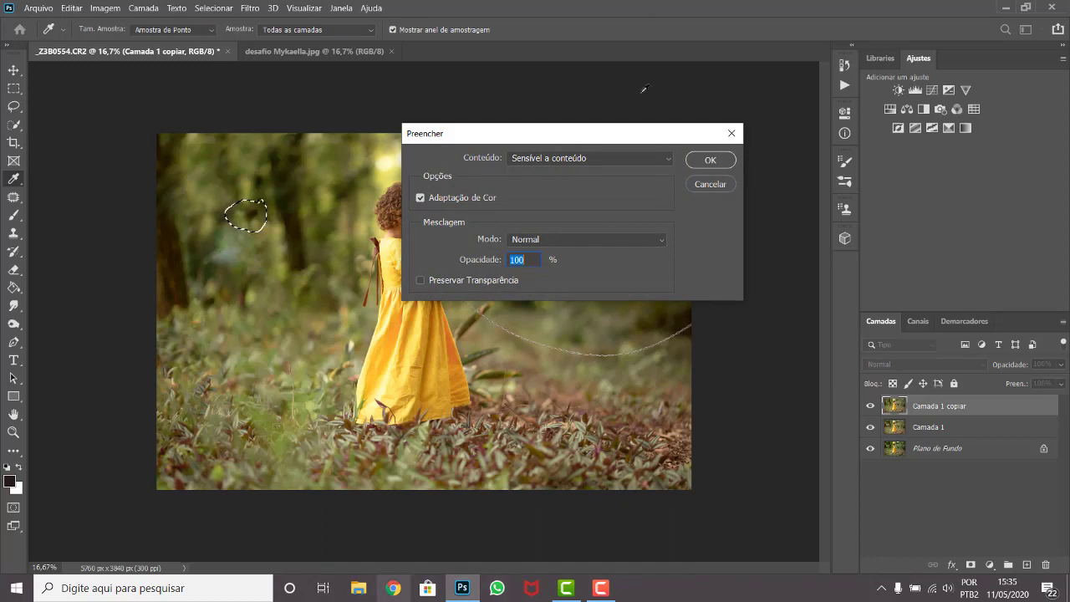
click(710, 160)
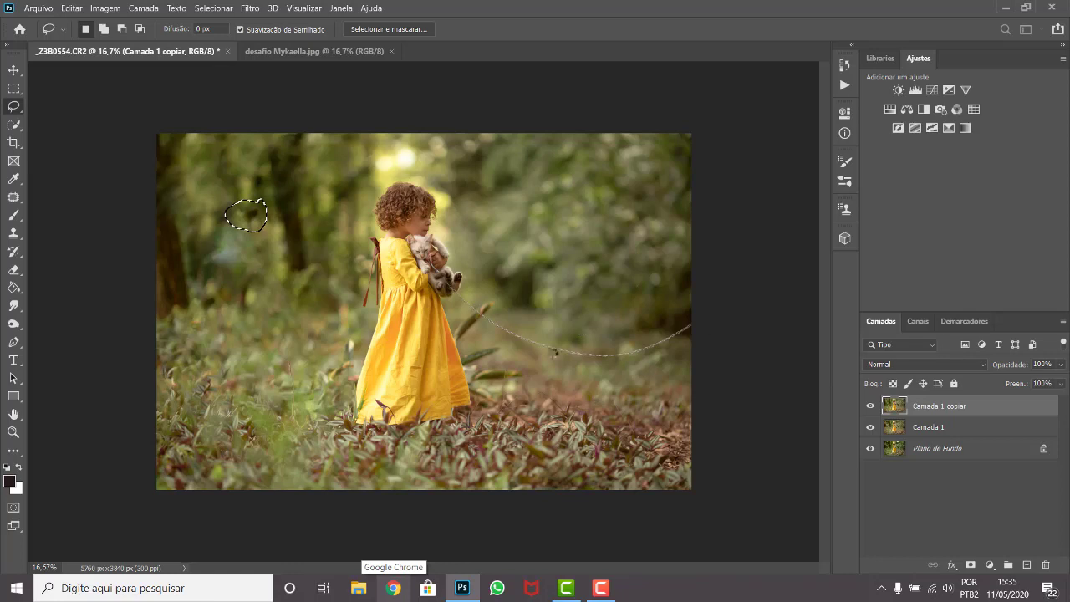
click(192, 343)
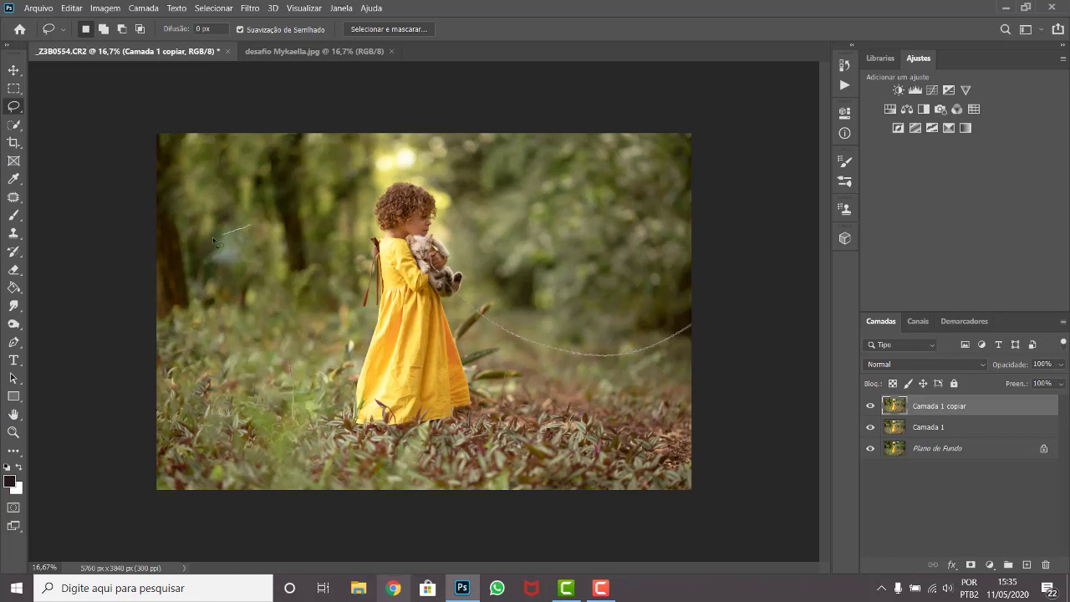
Content-aware fill the larger left-foliage blotch, then outline the bright spot above the girl's head
drag(242, 277, 252, 231)
right_click(235, 253)
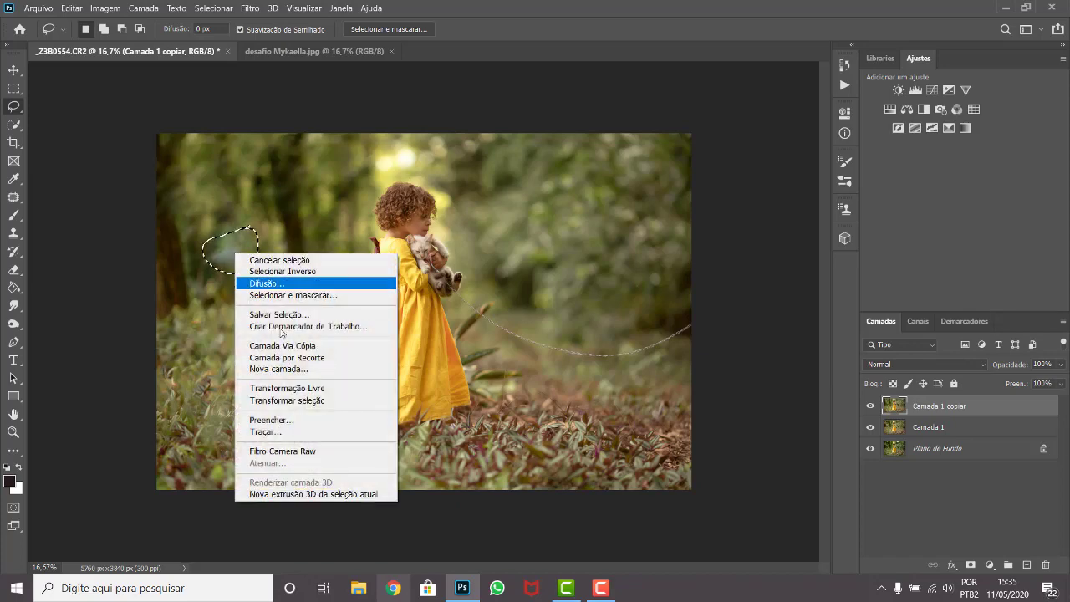
click(271, 419)
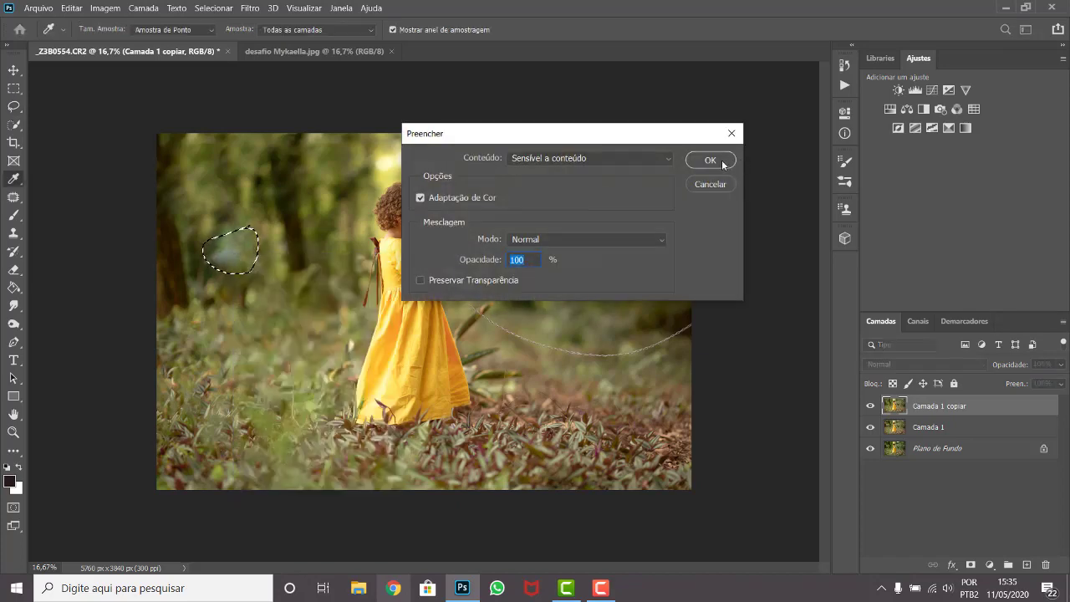
key(Return)
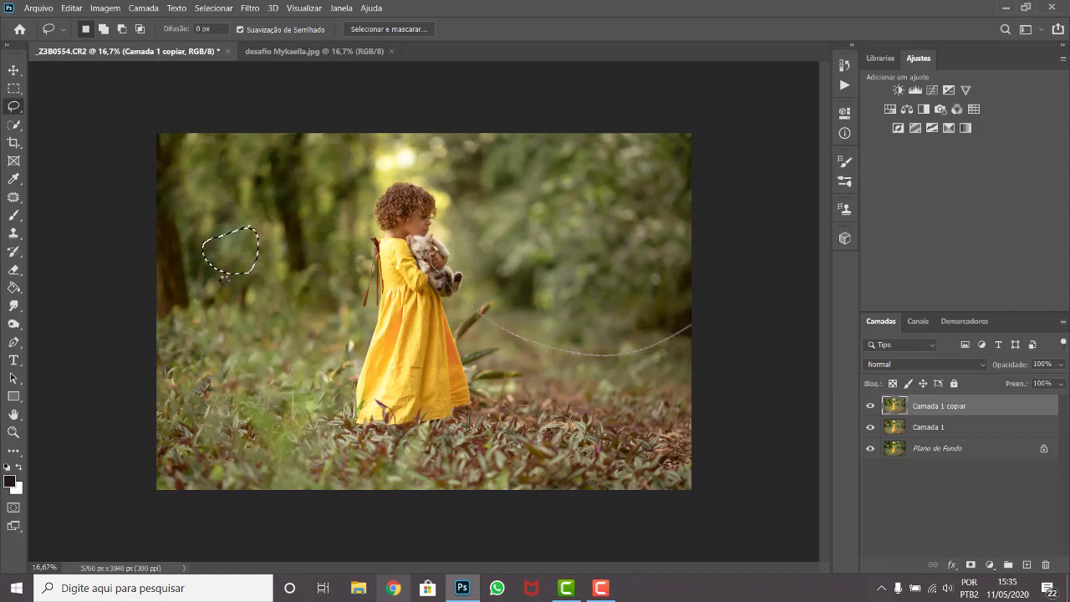
key(ctrl+d)
mouse_move(415, 142)
mouse_down()
mouse_move(401, 138)
mouse_move(413, 144)
mouse_up()
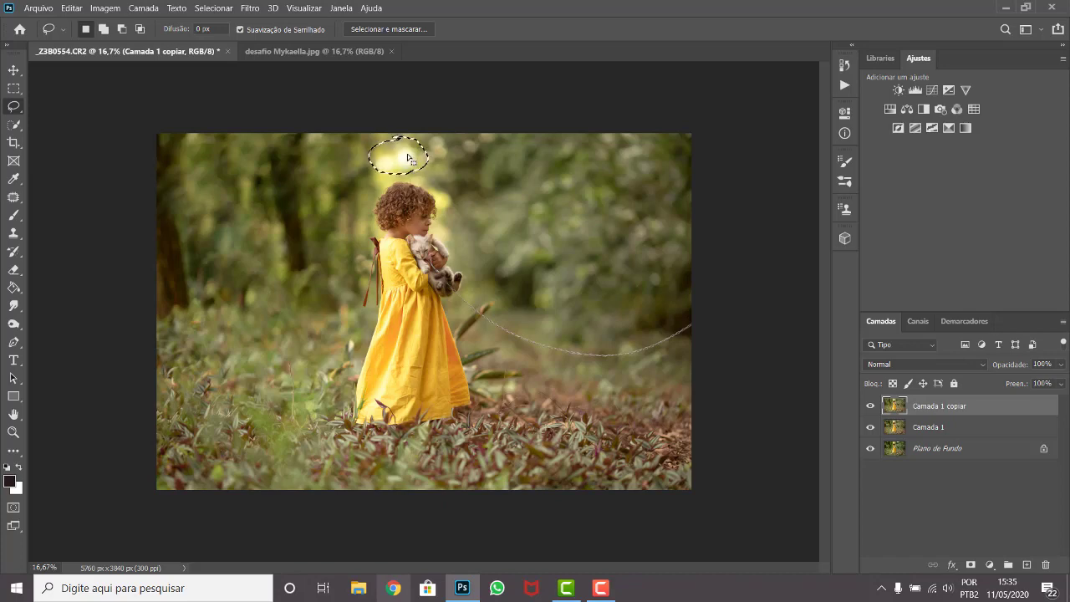
Content-aware fill the bright spot and leftover mark above the girl's head, deselecting after each
right_click(414, 158)
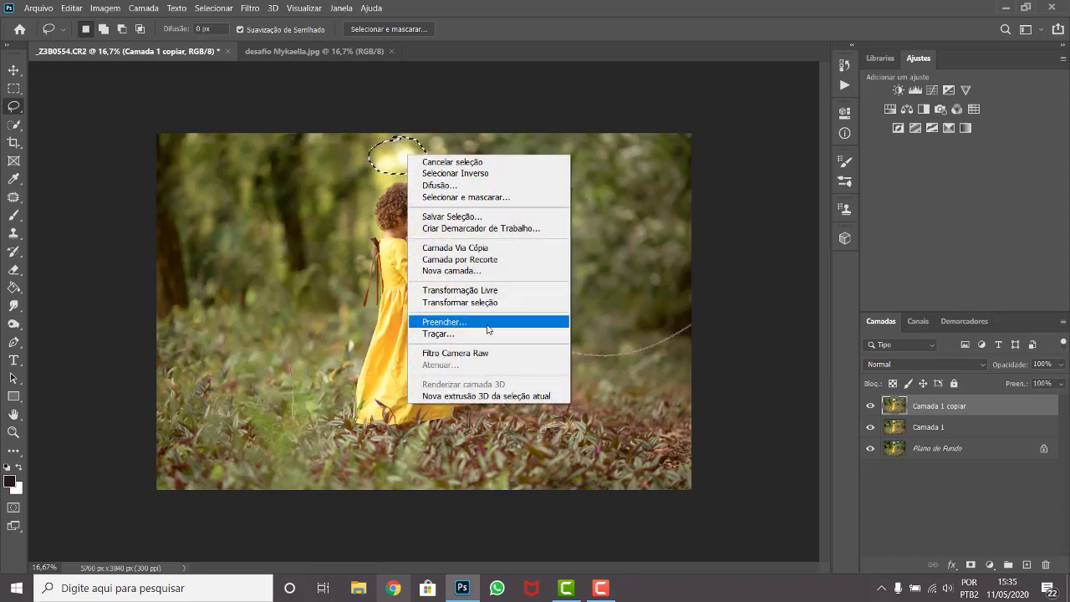
click(444, 322)
click(705, 159)
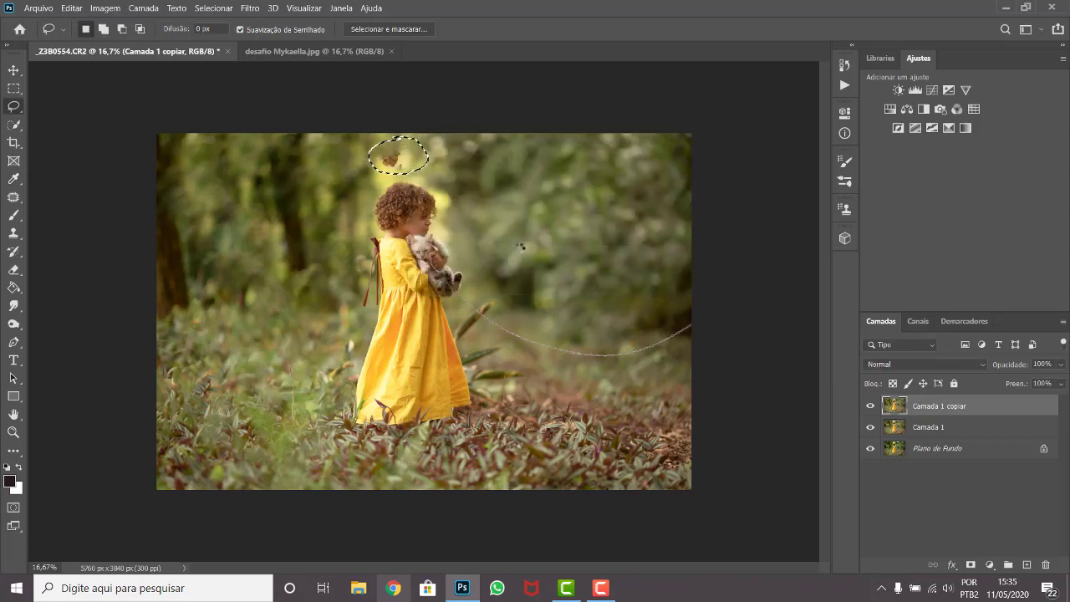
click(393, 185)
drag(372, 153, 409, 168)
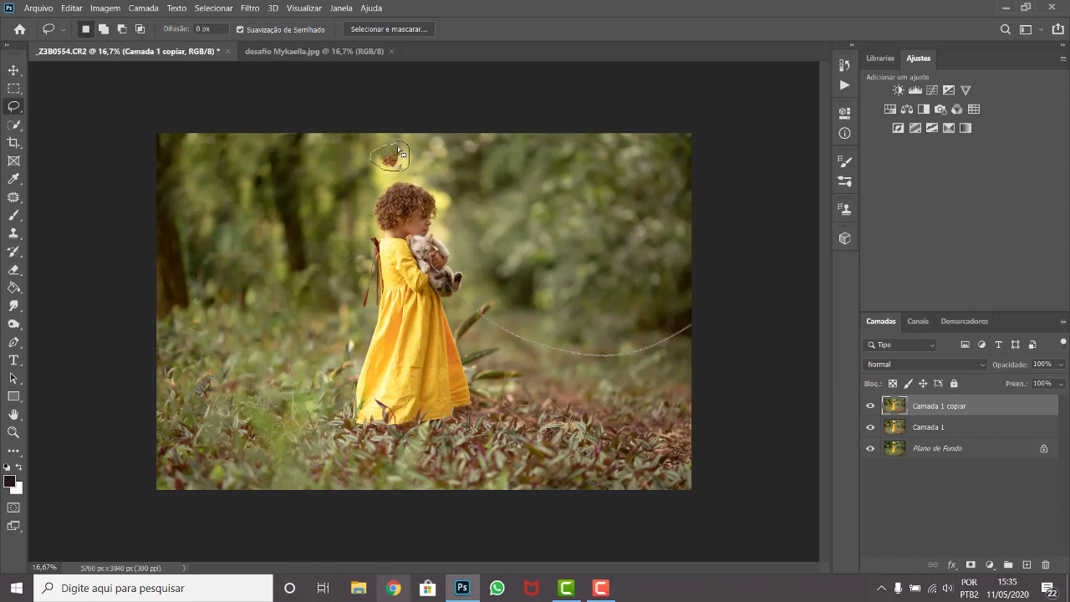
right_click(407, 166)
click(443, 328)
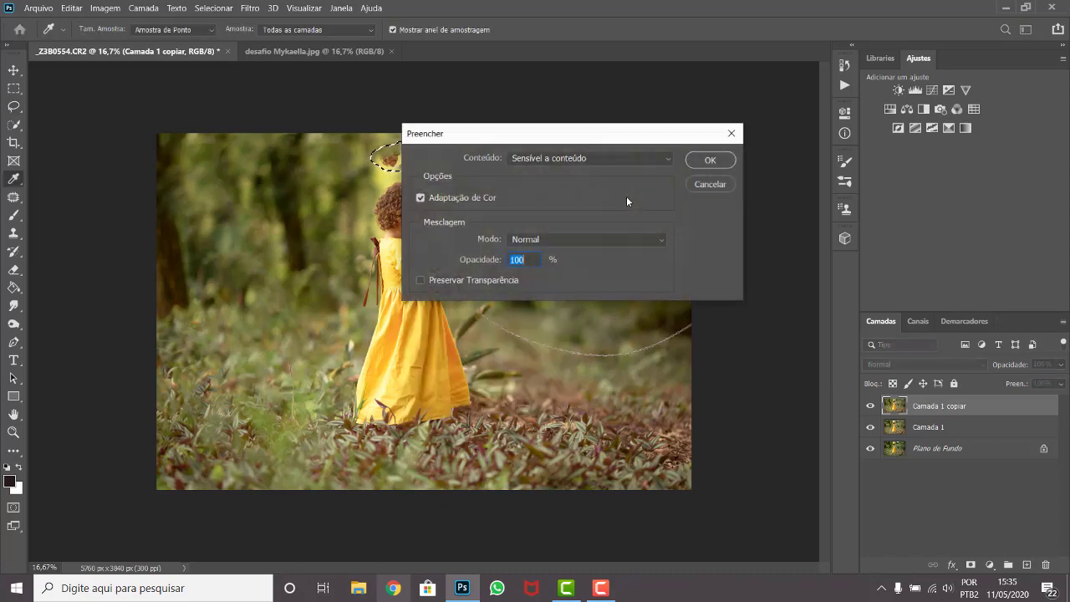
click(696, 165)
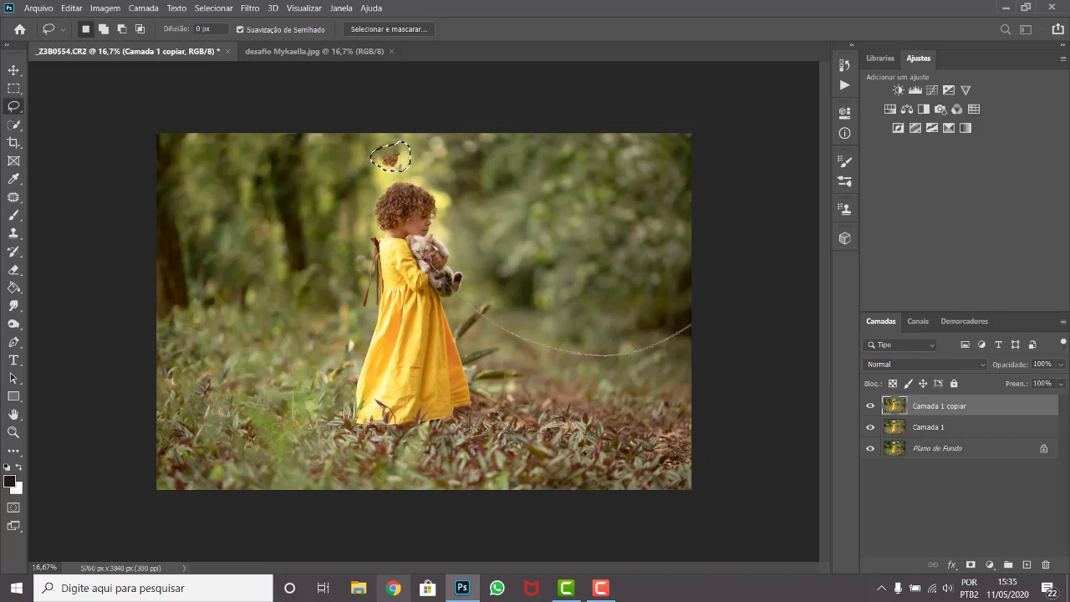
key(ctrl+d)
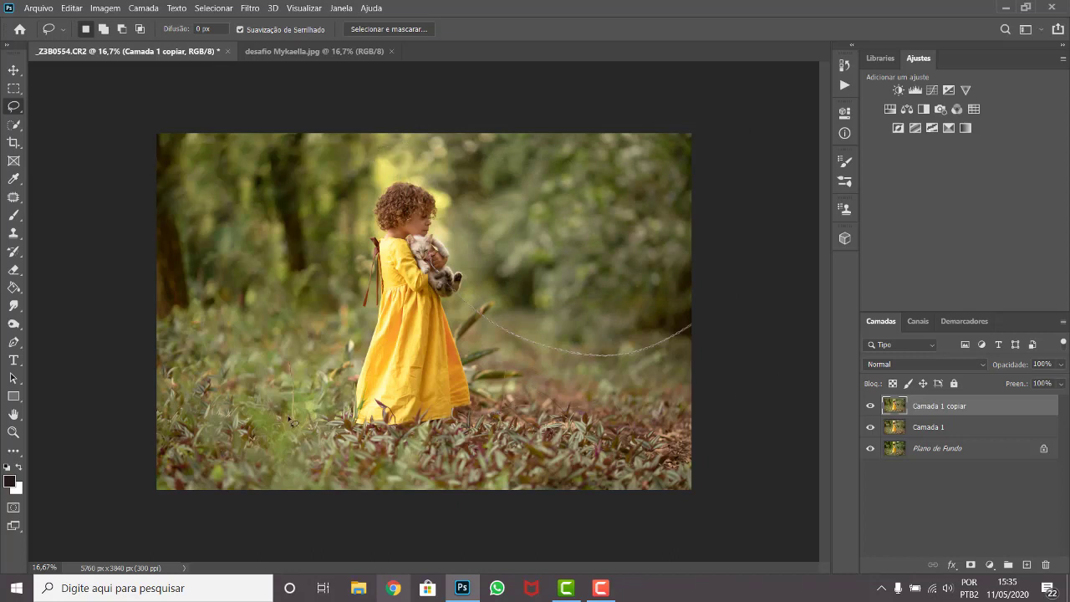
Lasso the thin stick in the foreground grass, content-aware fill it, and deselect
drag(305, 423, 306, 401)
right_click(306, 403)
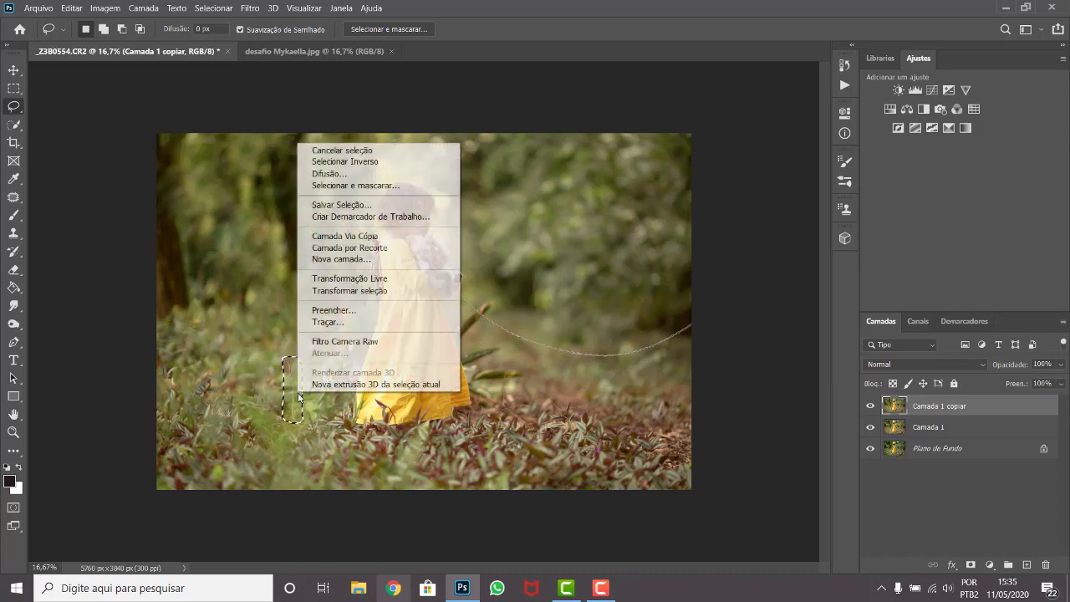
click(321, 309)
click(706, 160)
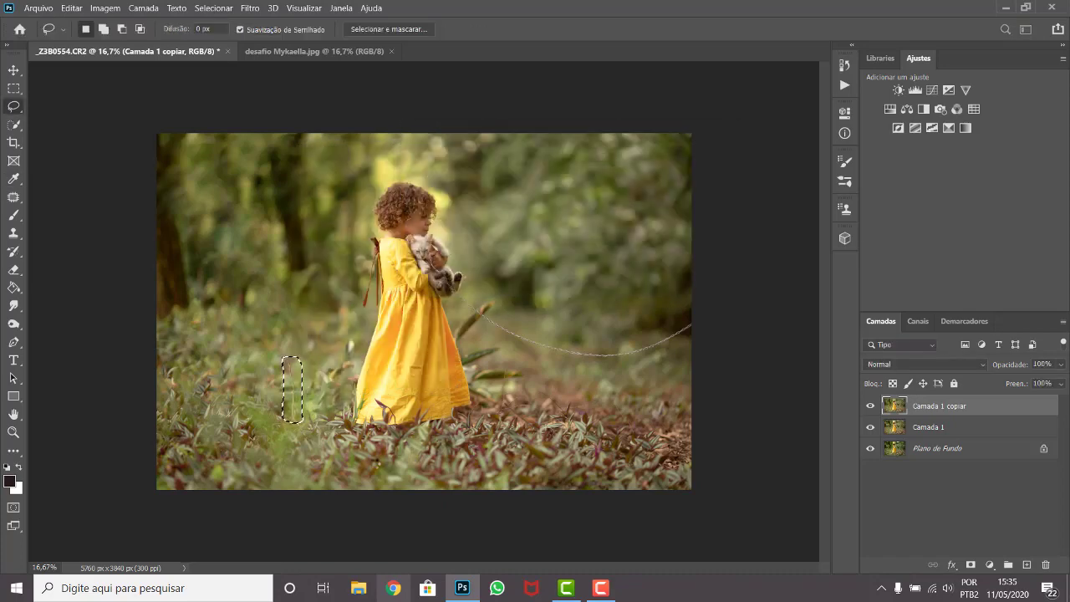
key(ctrl+d)
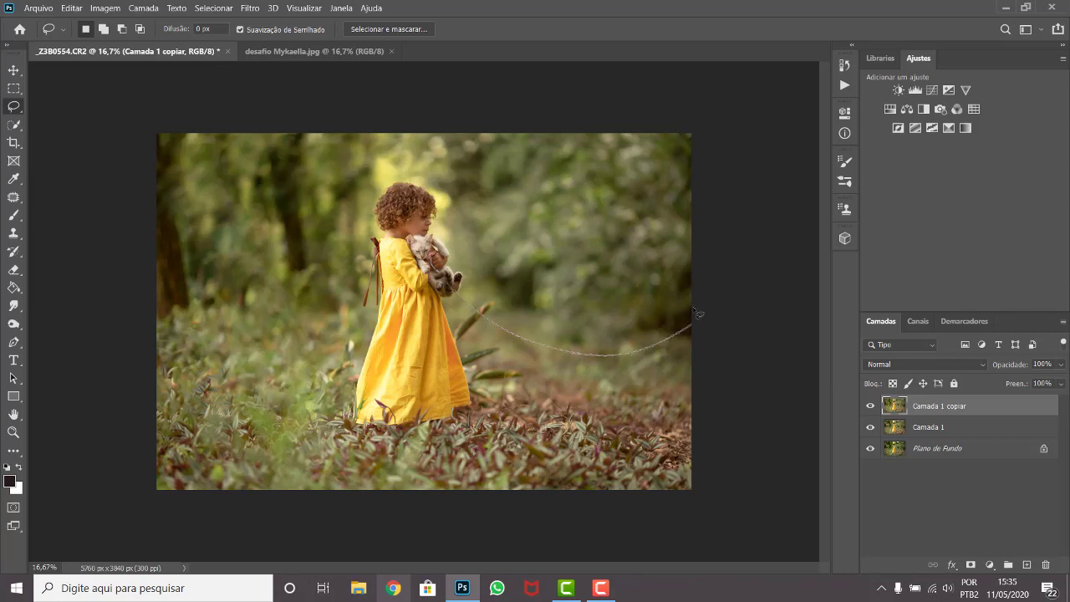
Lasso the long leash stretch toward the right edge, content-aware fill it with background, and deselect
mouse_move(698, 313)
mouse_down()
mouse_move(666, 328)
mouse_move(500, 319)
mouse_move(571, 364)
mouse_up()
drag(646, 363, 698, 322)
right_click(632, 342)
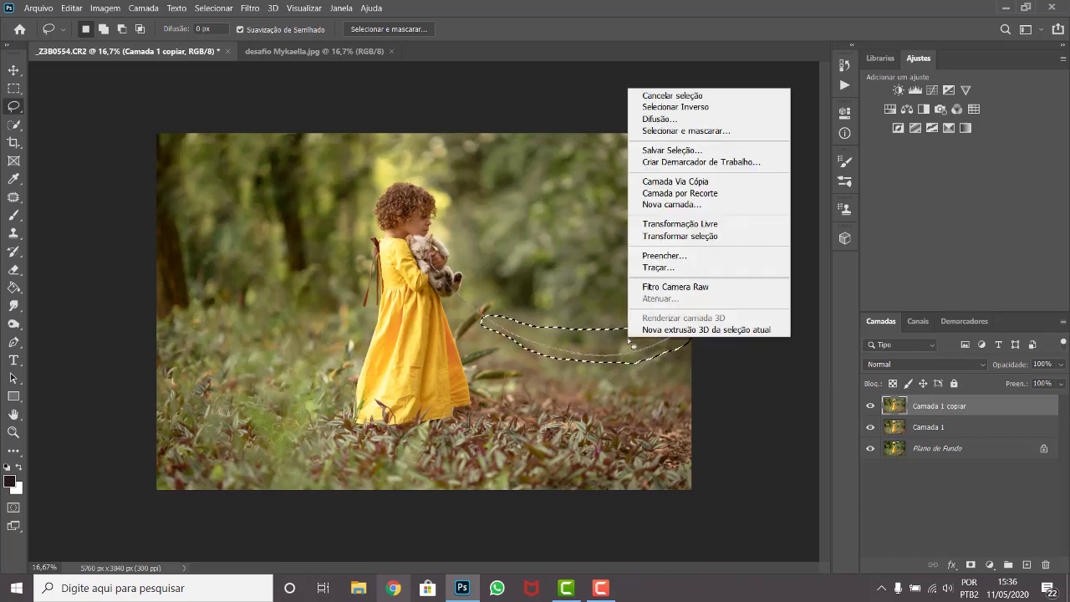
click(648, 255)
click(710, 158)
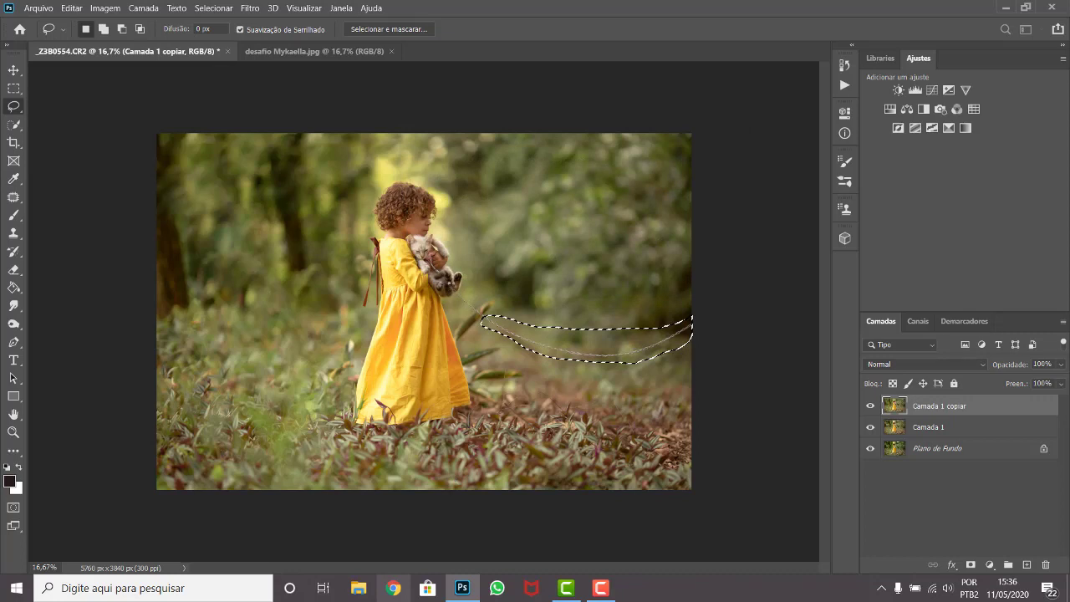
key(ctrl+d)
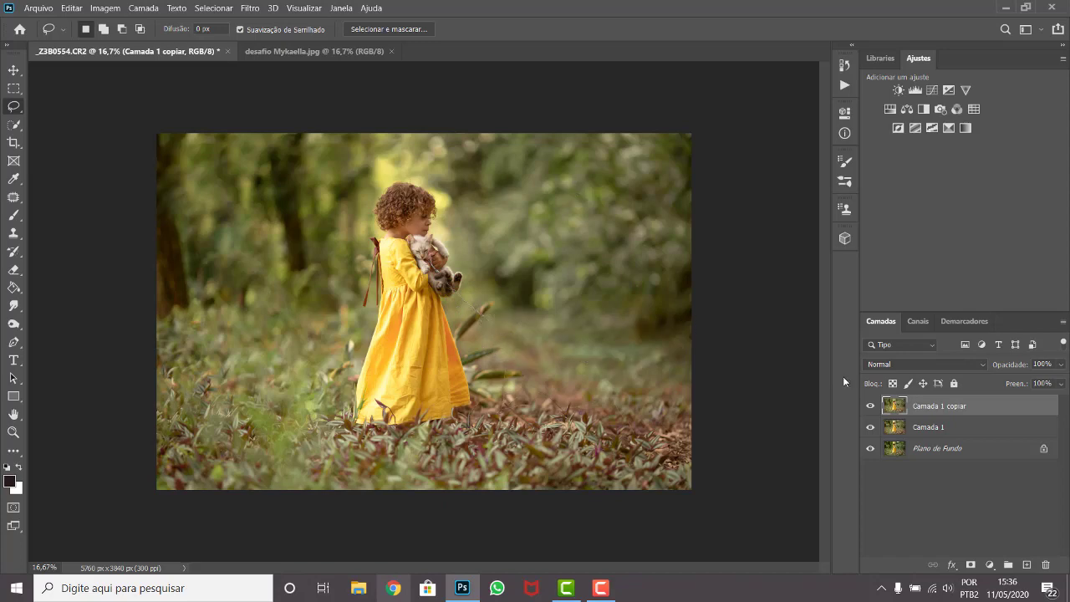
Zoom in and content-aware fill the loose chain tip beside the leaf in two passes
key(ctrl+plus)
key(ctrl+plus)
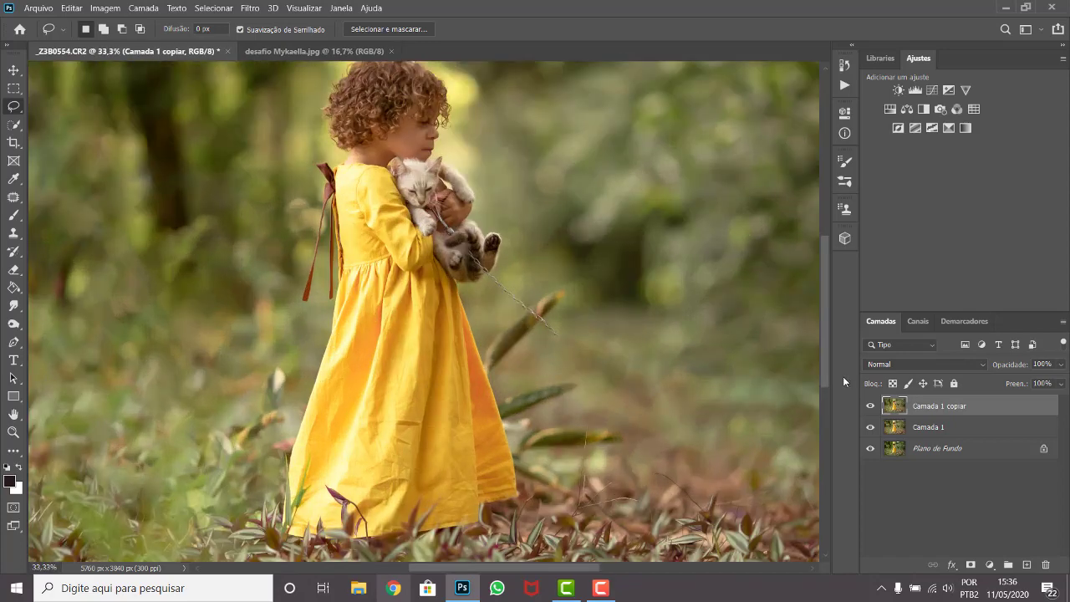
key(ctrl+plus)
key(ctrl+plus)
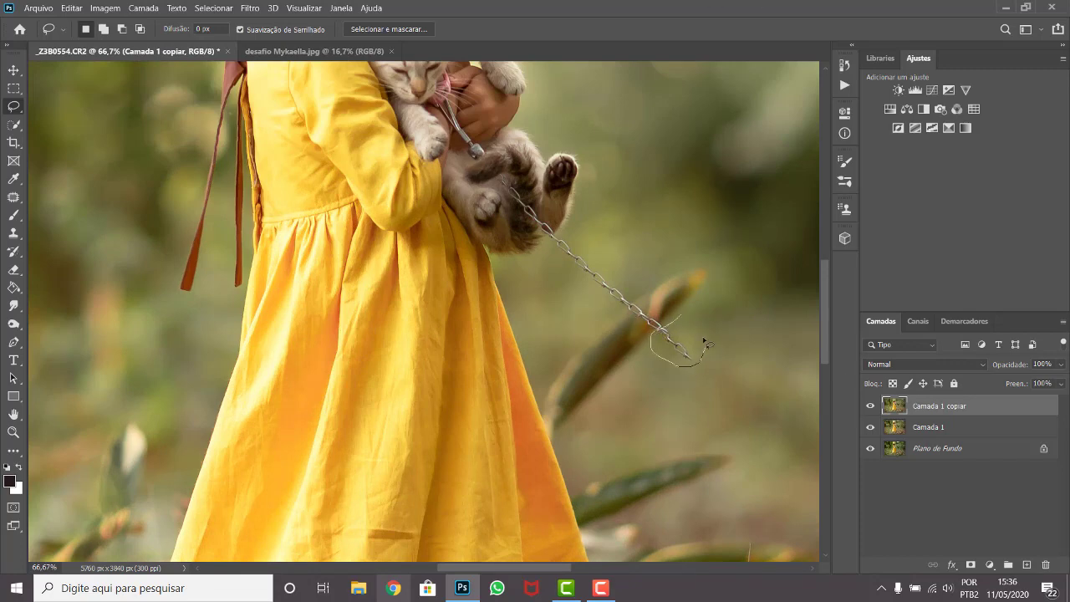
drag(684, 331, 682, 319)
right_click(677, 349)
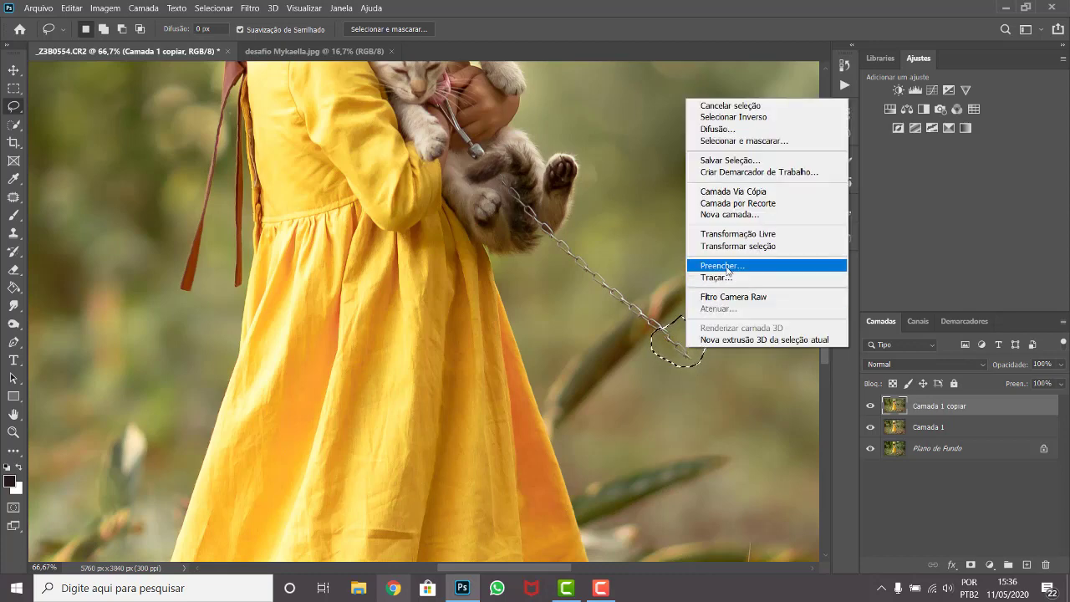
click(709, 262)
click(706, 159)
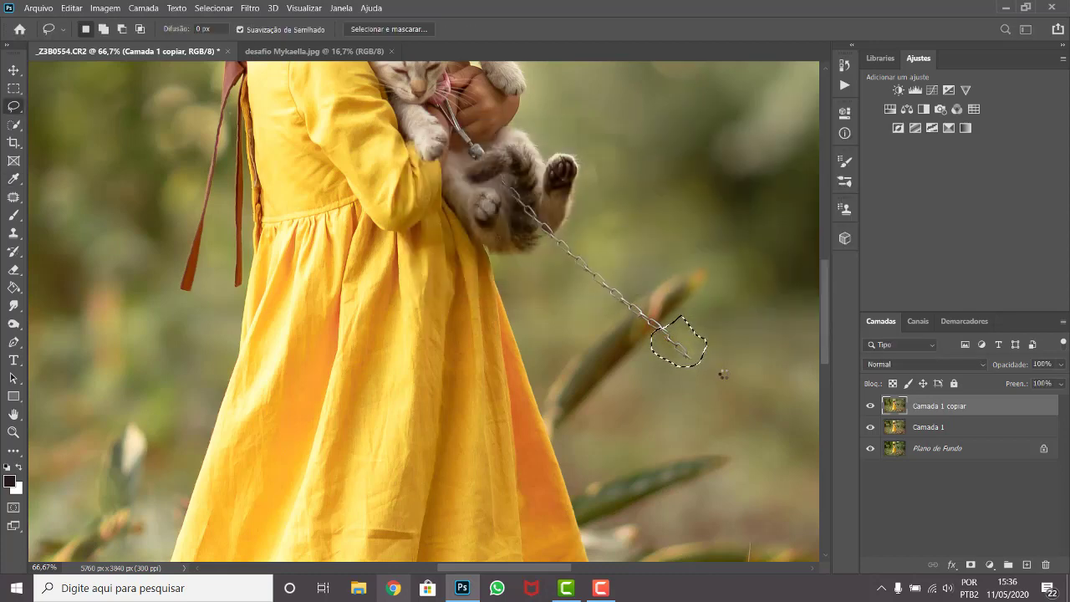
key(ctrl+d)
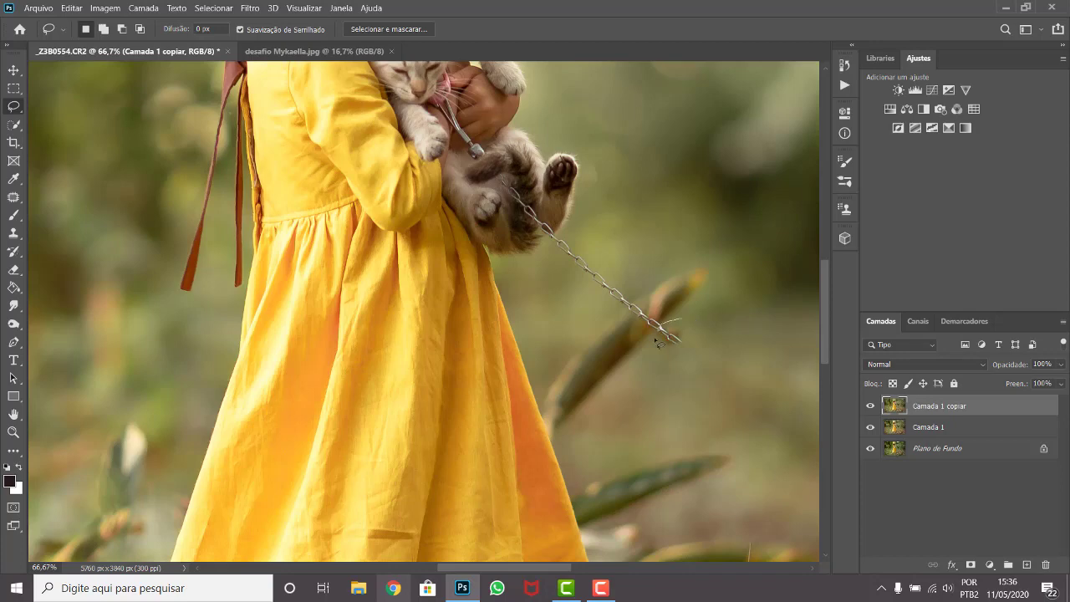
drag(657, 342, 660, 336)
right_click(681, 342)
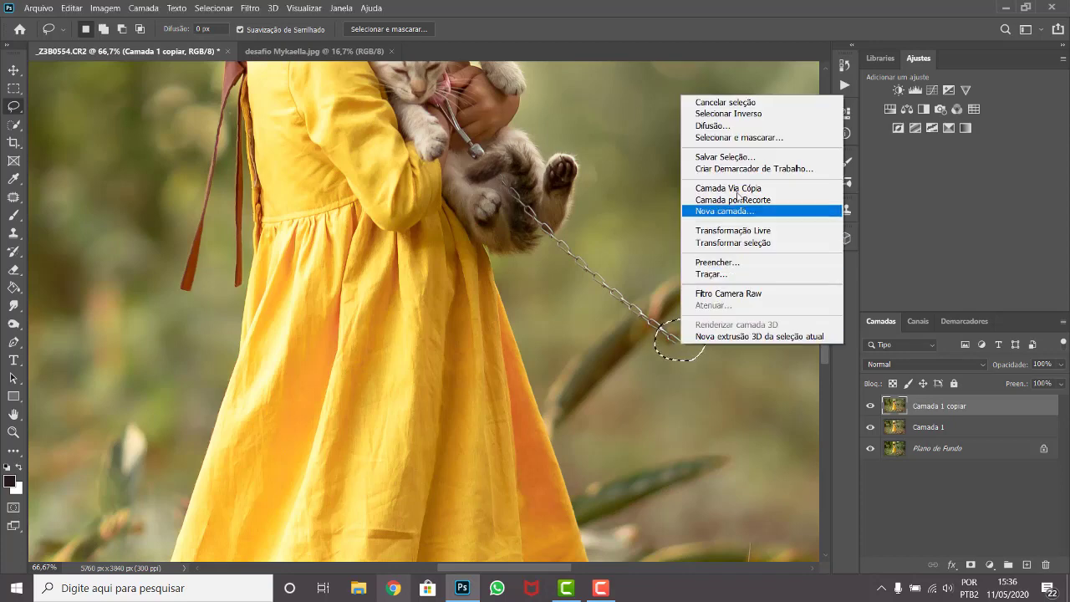
click(717, 262)
click(719, 160)
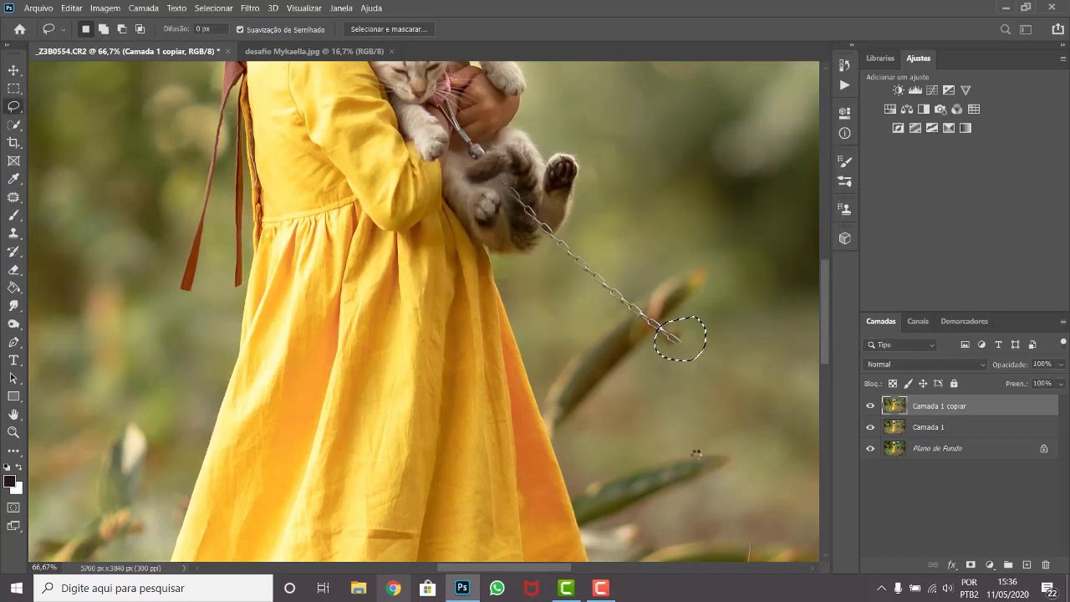
key(ctrl+d)
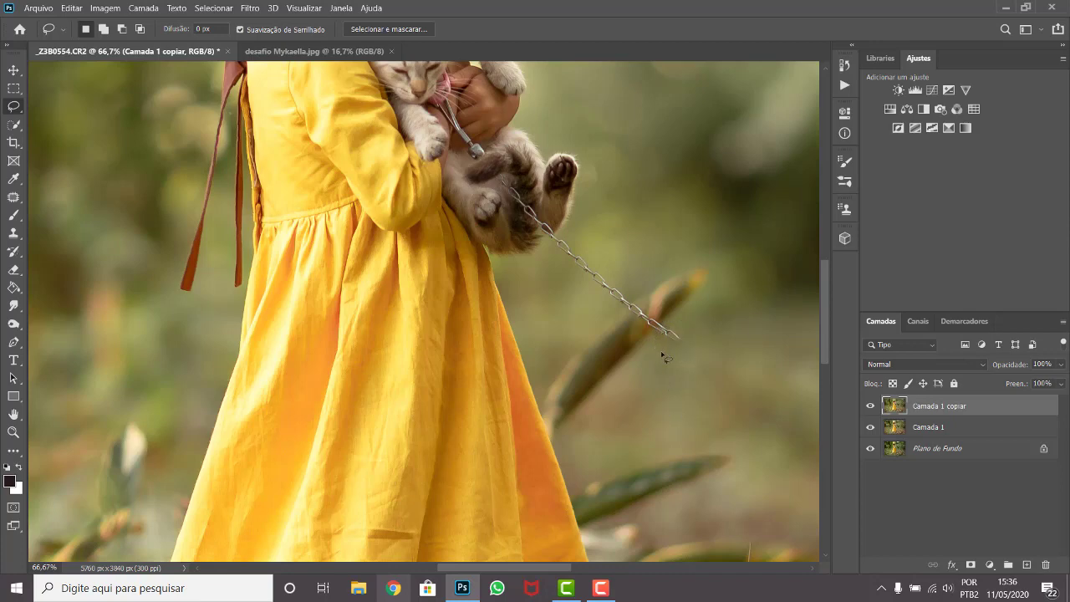
Select the Clone Stamp tool with a 61 px brush
click(15, 234)
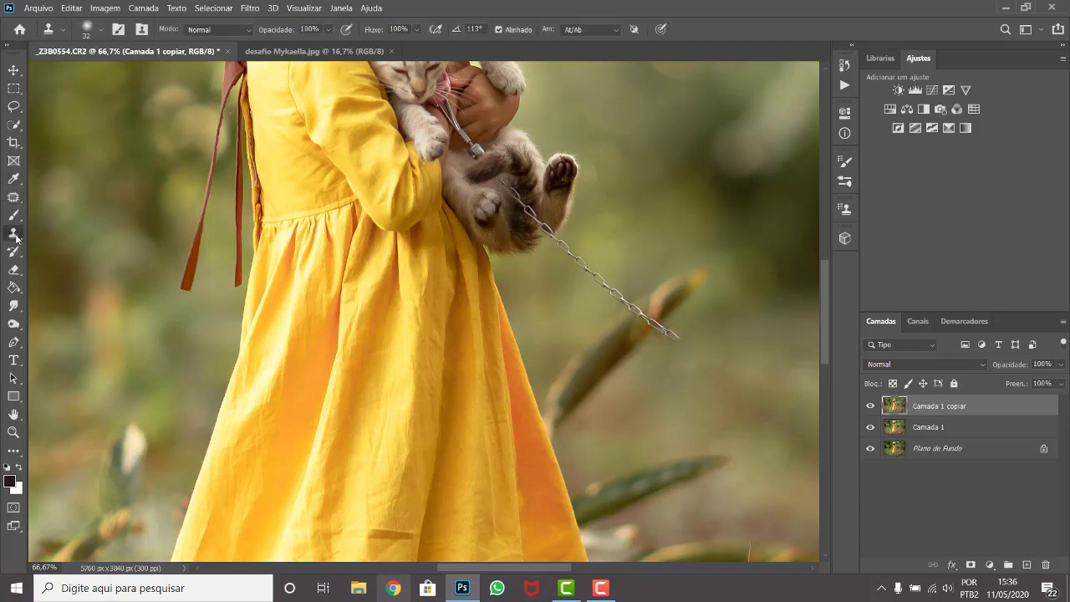
right_click(678, 362)
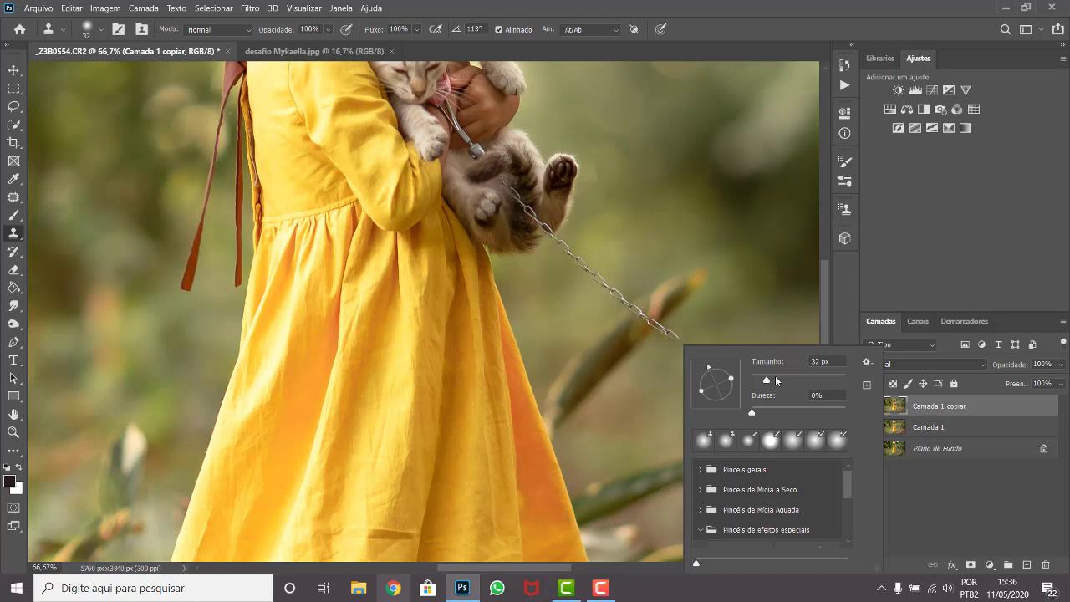
click(775, 380)
click(662, 365)
Sample nearby background and clone it over chain segments below the kitten and near the leaf
click(568, 180)
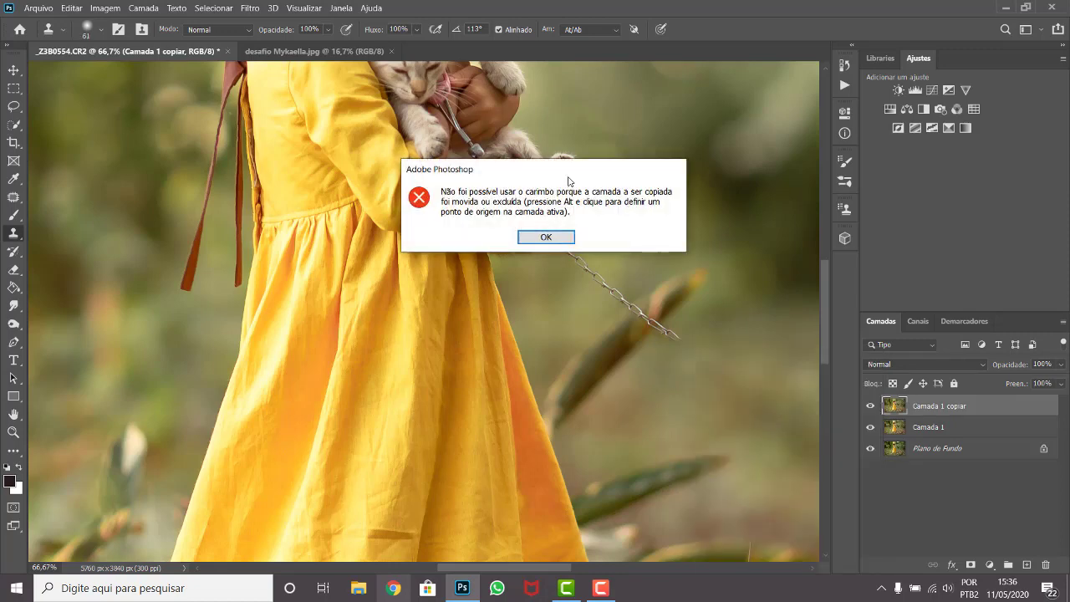
click(547, 238)
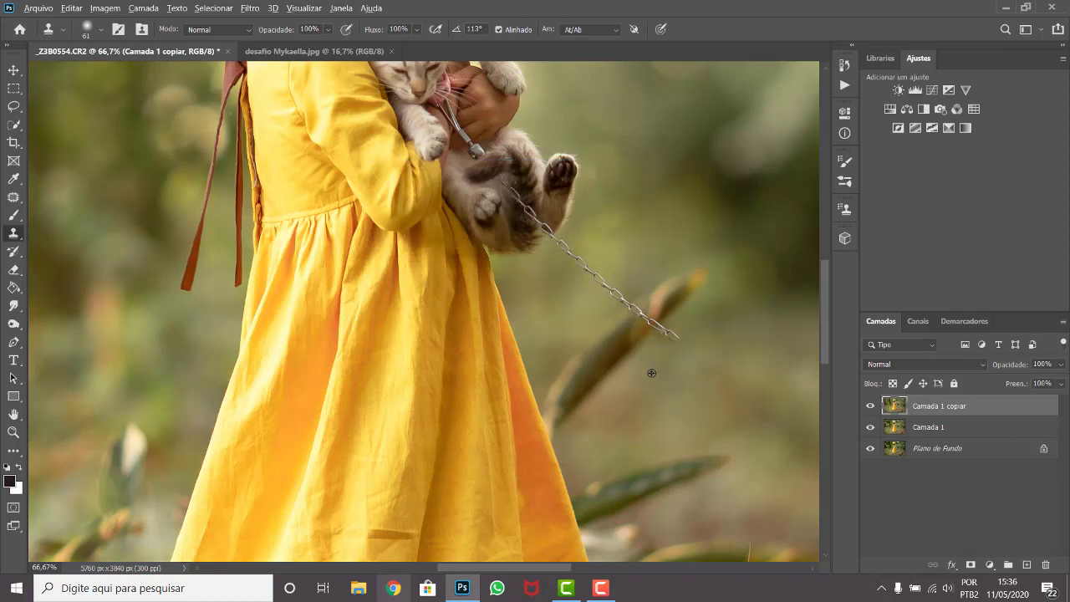
alt+click(654, 377)
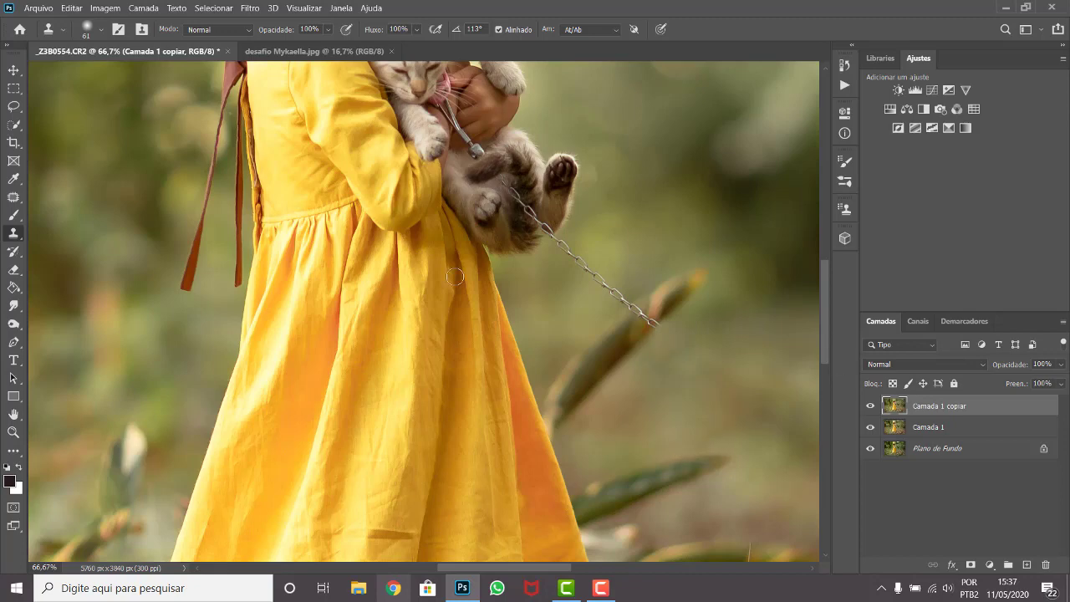
alt+click(627, 263)
click(621, 298)
click(559, 242)
click(13, 106)
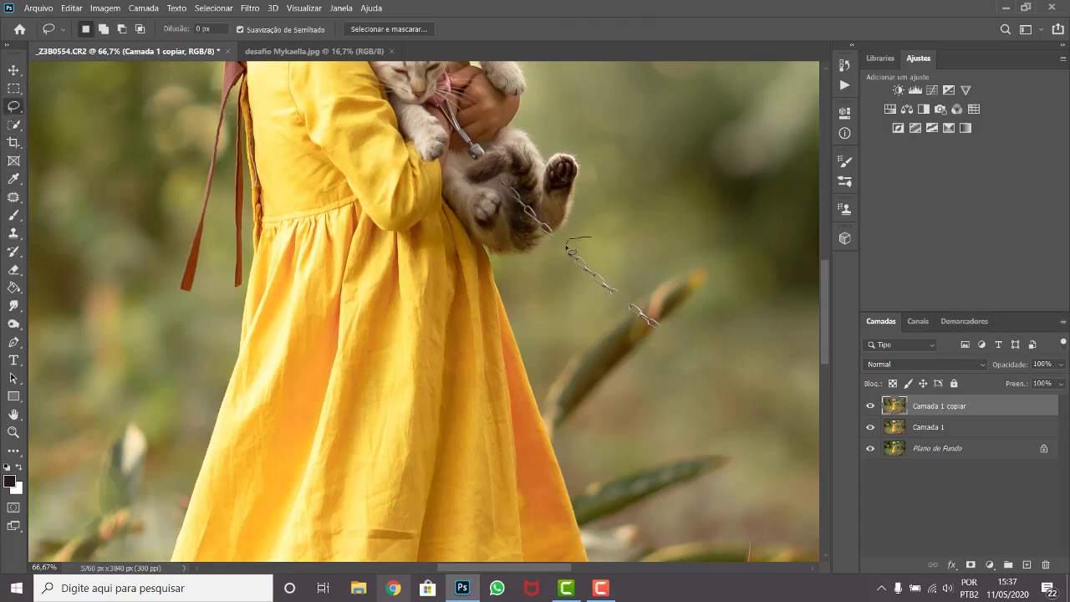
Content-aware fill the chain between the kitten's paws and the leaf, then dismiss the no-pixels warning
drag(613, 303, 577, 236)
right_click(609, 274)
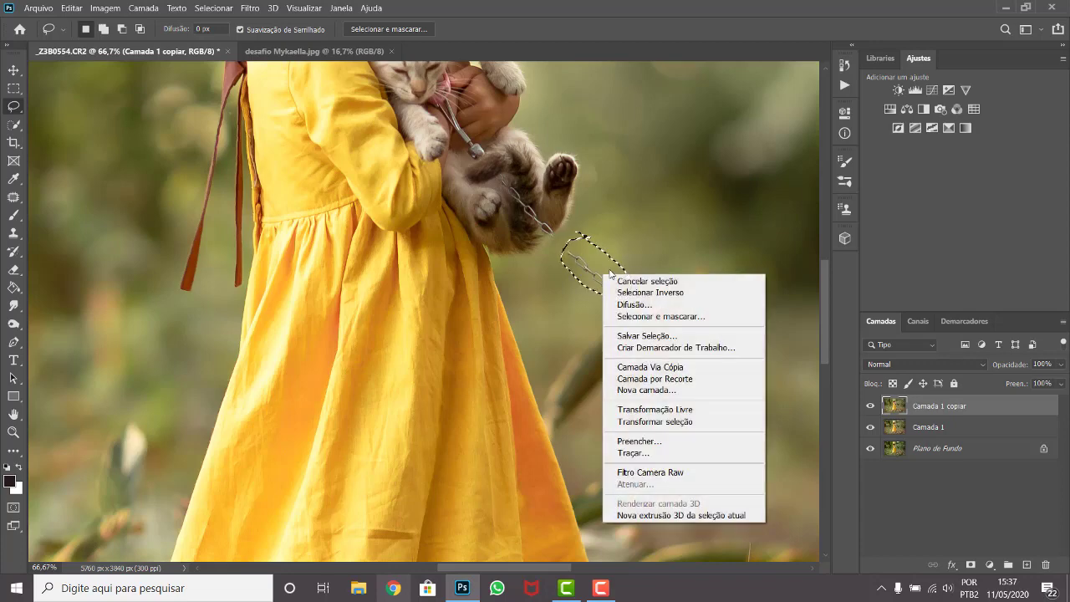
click(644, 440)
click(710, 161)
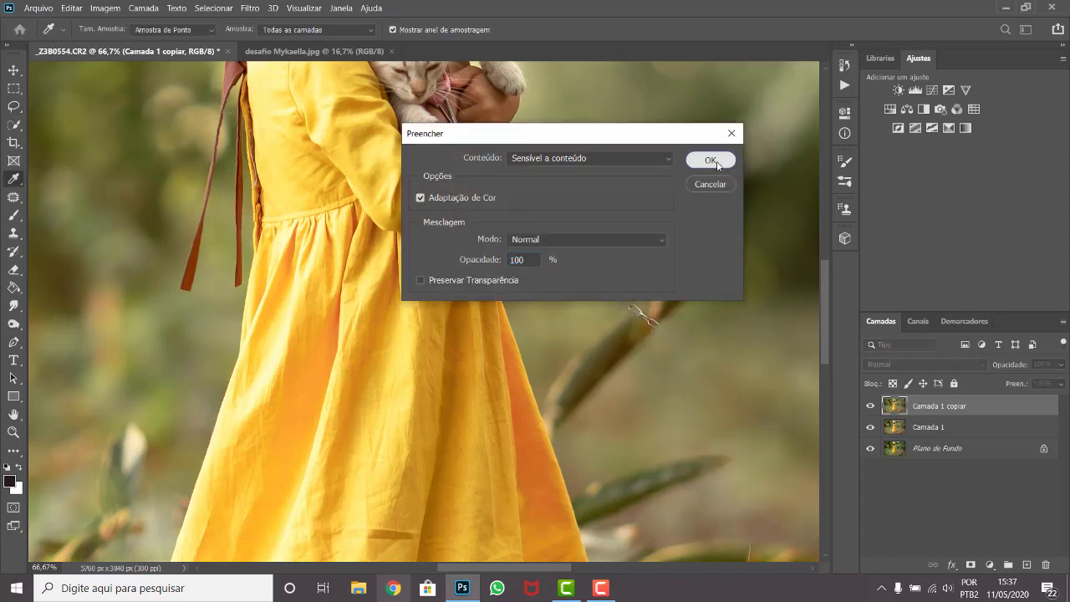
click(571, 343)
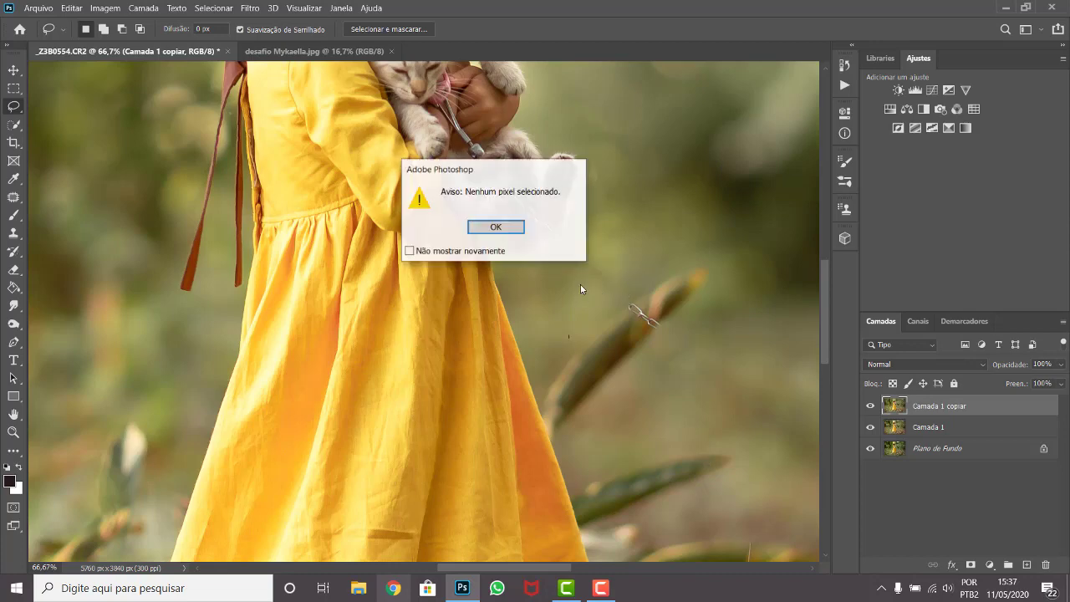
click(501, 226)
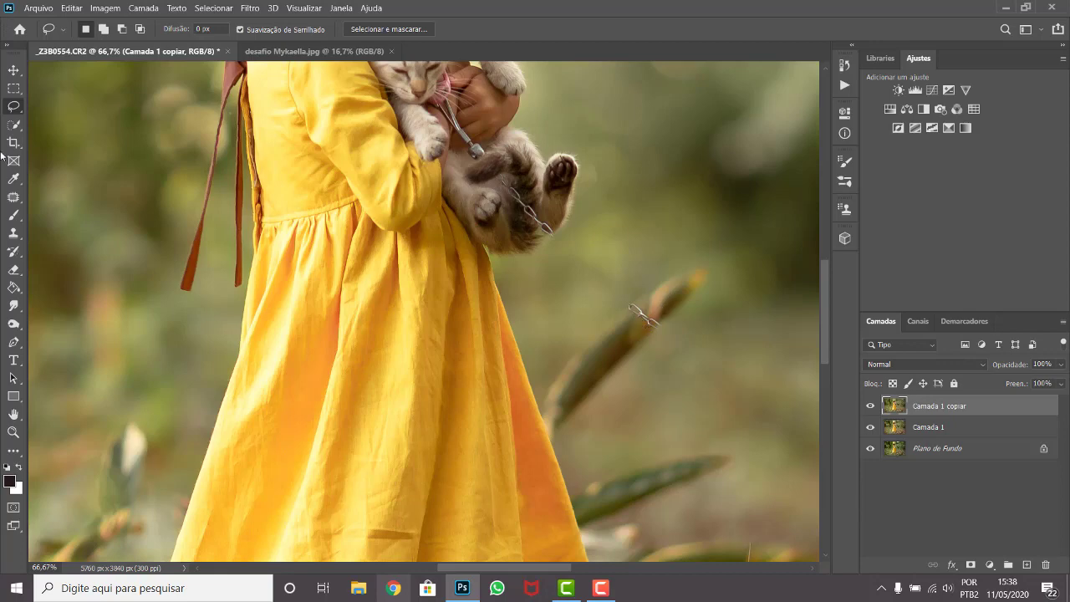
click(13, 235)
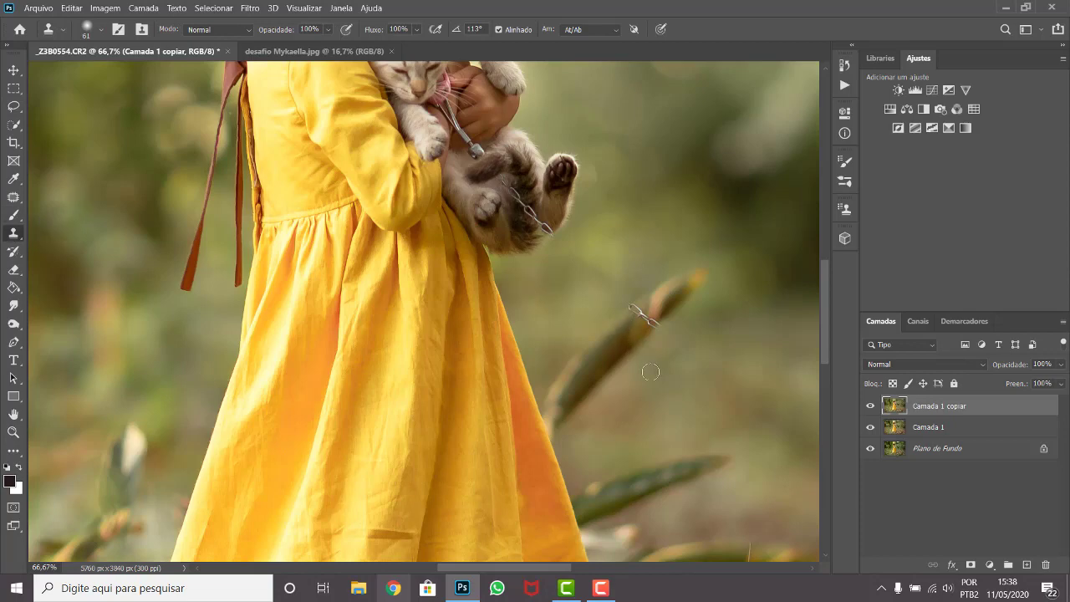
Clone nearby background over the remaining chain fragment along the leaf stem, resampling as needed
alt+click(619, 341)
click(643, 322)
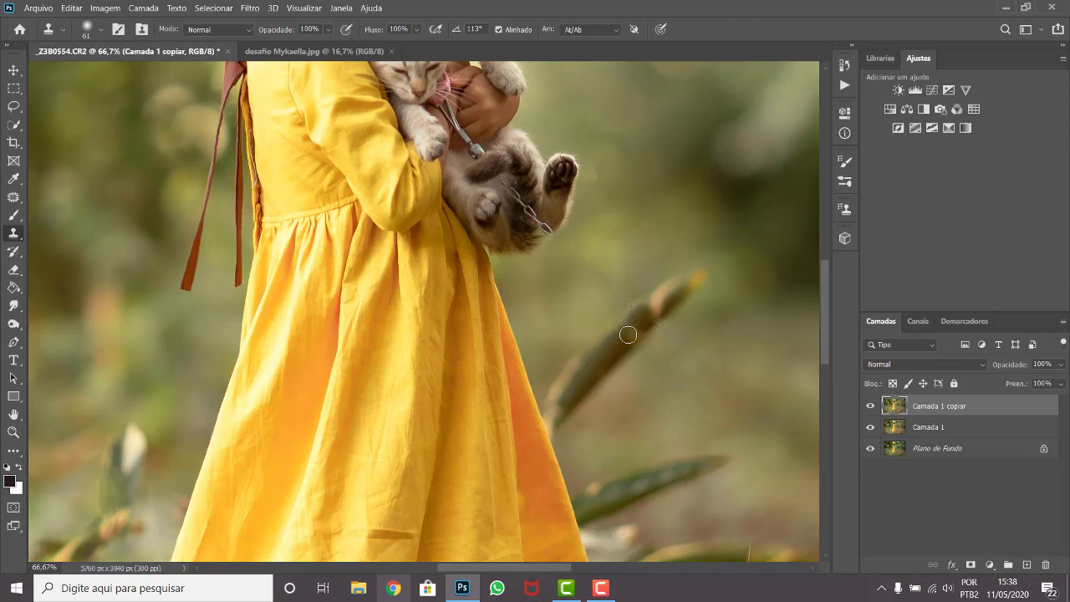
alt+click(627, 278)
drag(621, 299, 620, 302)
drag(659, 333, 753, 306)
alt+click(668, 333)
mouse_move(668, 321)
mouse_down()
mouse_move(679, 319)
mouse_move(591, 416)
mouse_up()
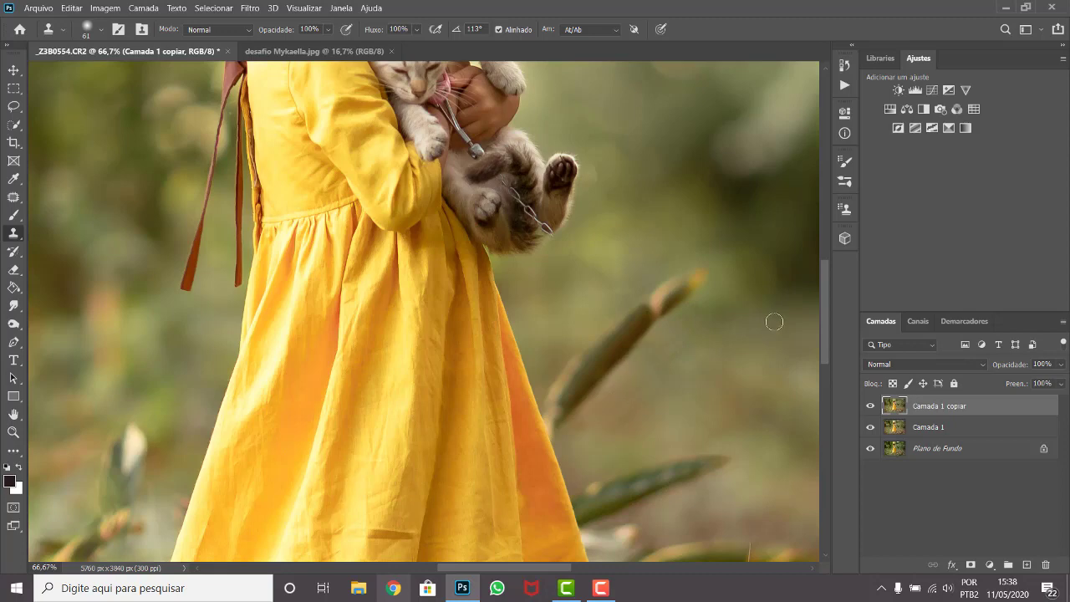
alt+click(660, 394)
click(679, 340)
drag(828, 297, 821, 256)
Zoom to 100%, lasso the chain across the kitten's belly, content-aware fill it, and deselect
key(ctrl+1)
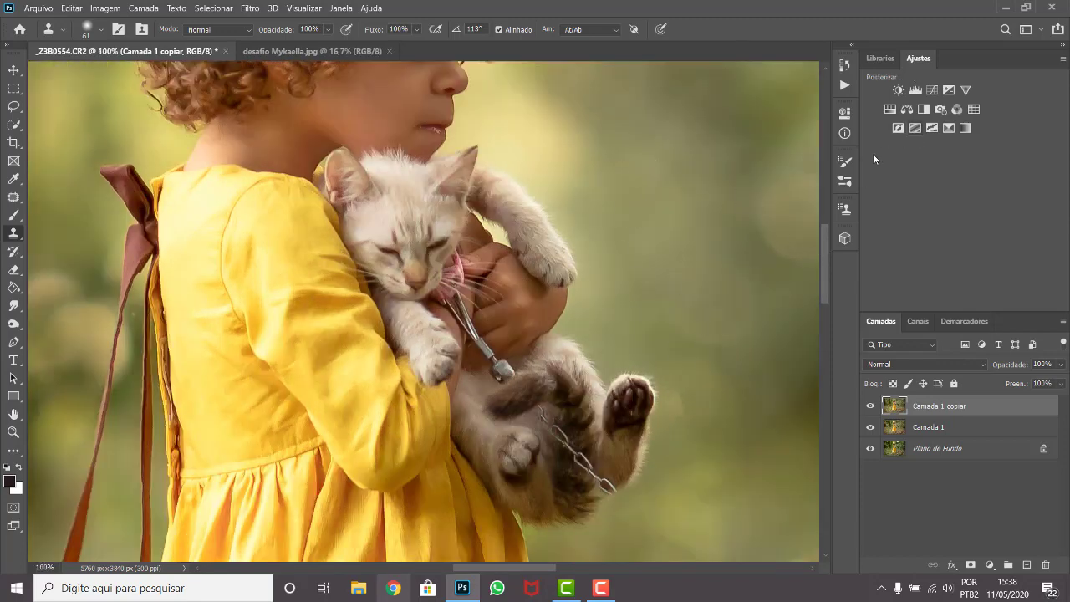
drag(821, 239, 822, 249)
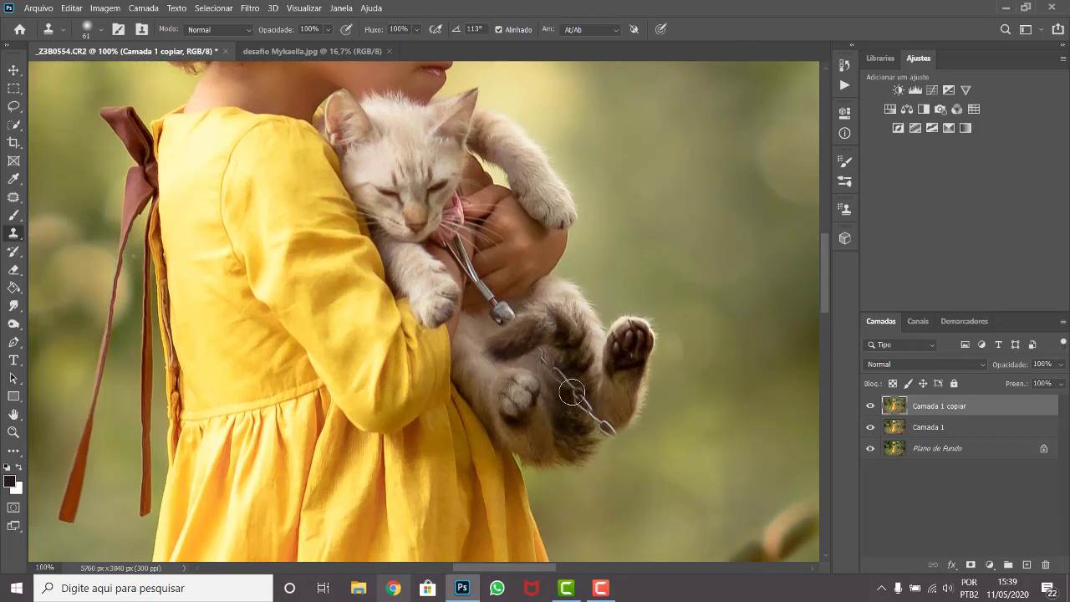
click(15, 107)
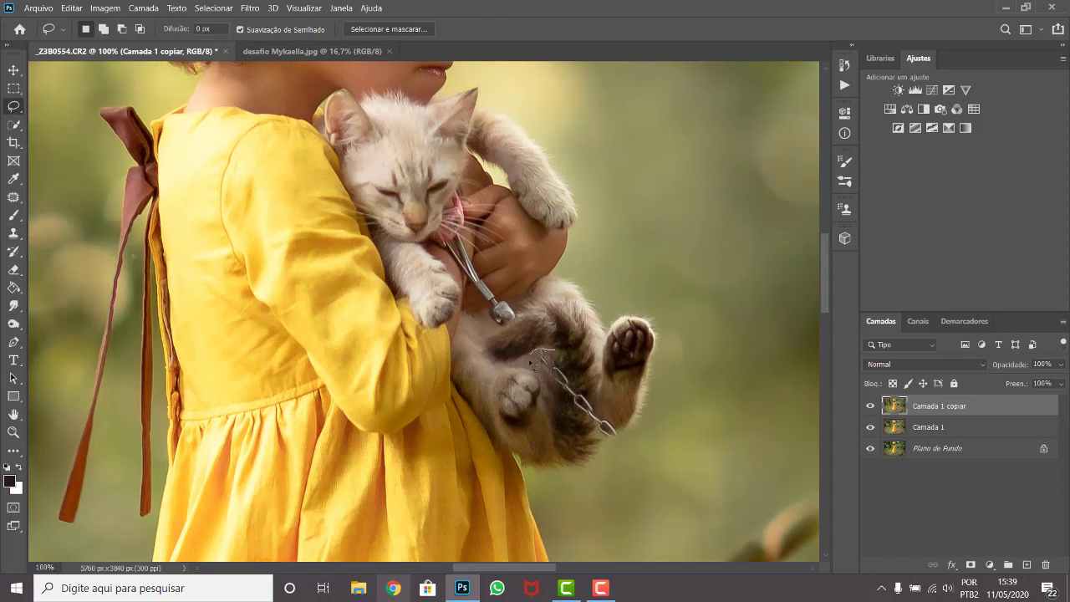
drag(532, 362, 568, 409)
drag(558, 350, 541, 351)
right_click(581, 376)
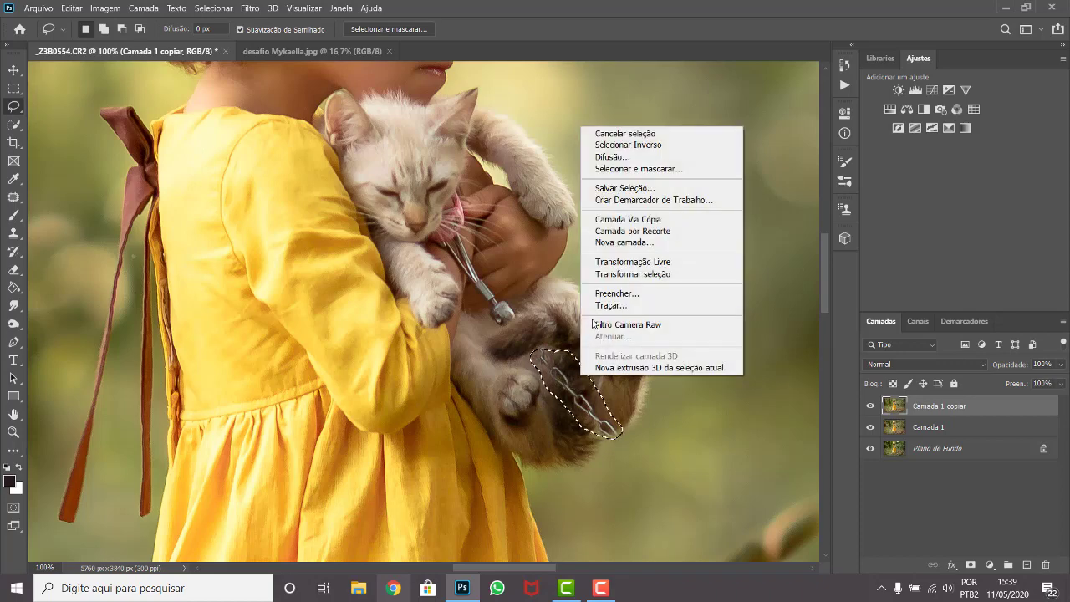
click(617, 294)
click(709, 160)
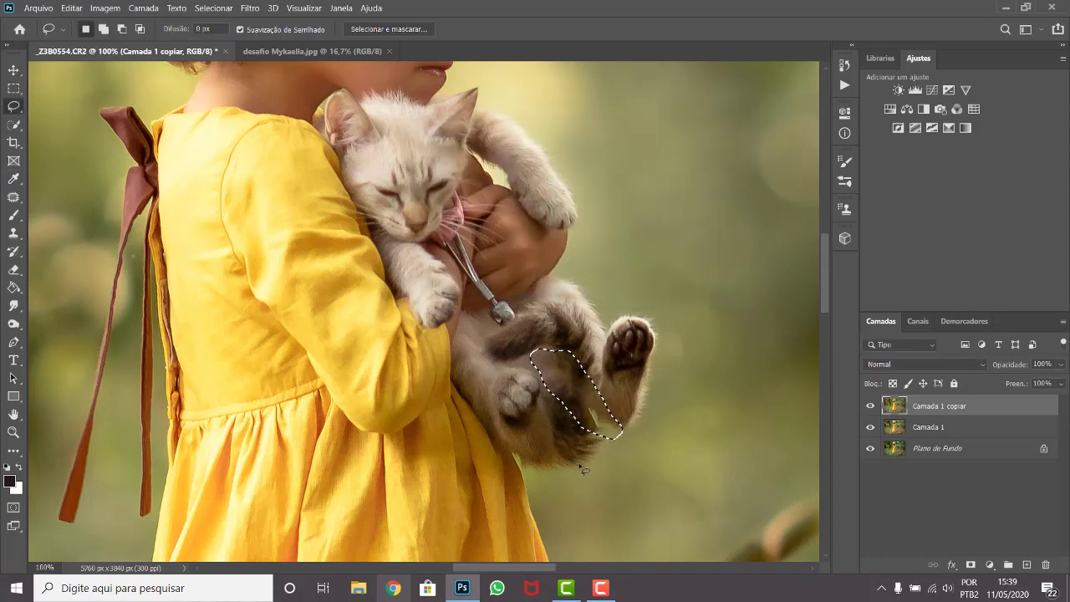
key(ctrl+d)
click(14, 233)
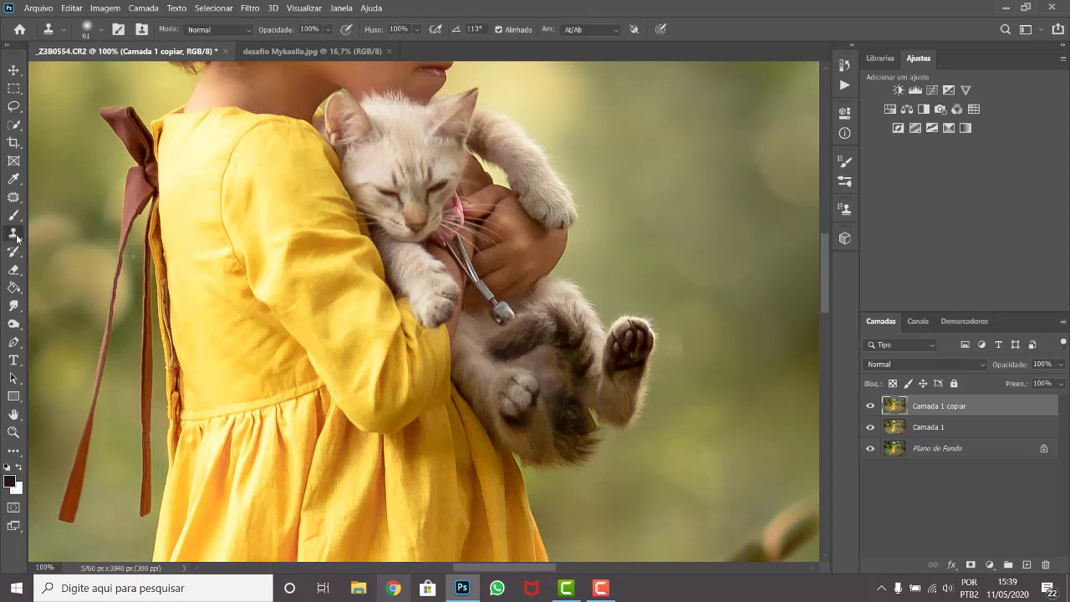
Shrink the Clone Stamp to about 40 px and clone fur over the dark belly blotch
right_click(567, 422)
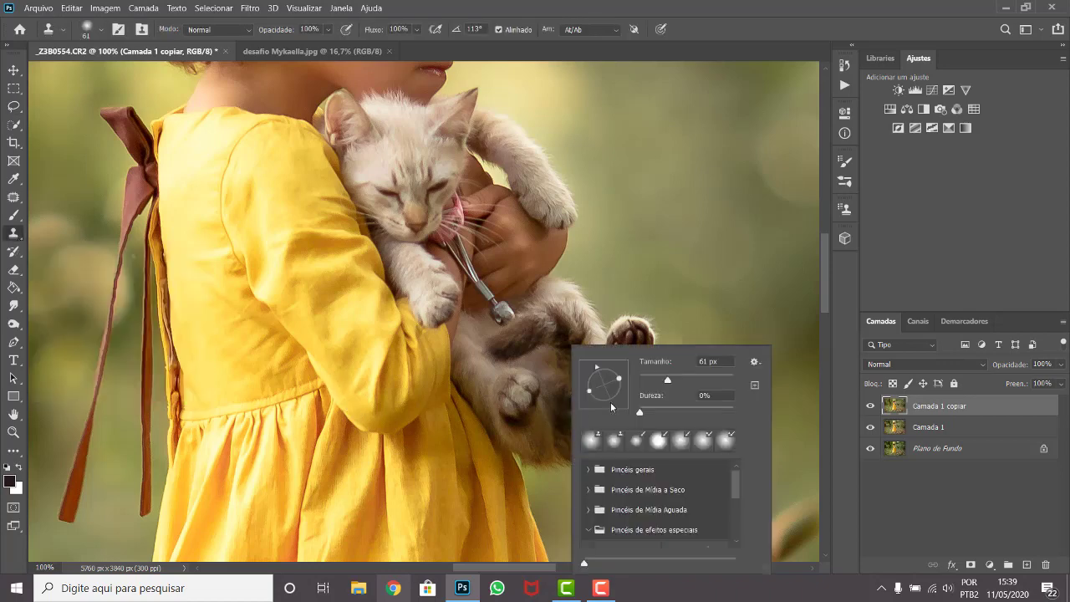
click(659, 378)
key(Return)
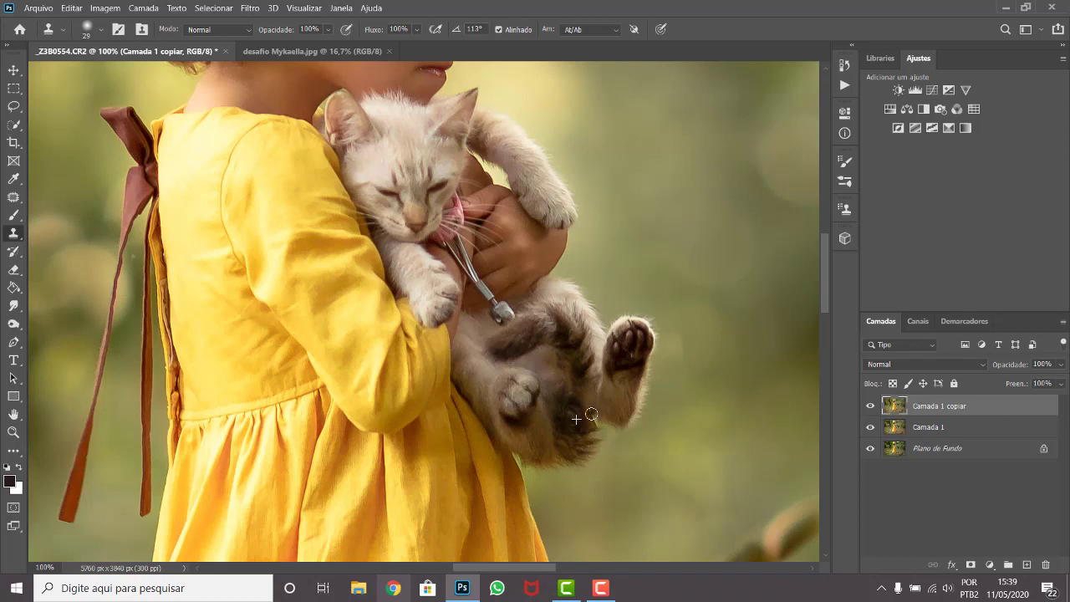
drag(591, 412, 596, 427)
click(596, 427)
drag(569, 416, 567, 418)
drag(823, 250, 822, 242)
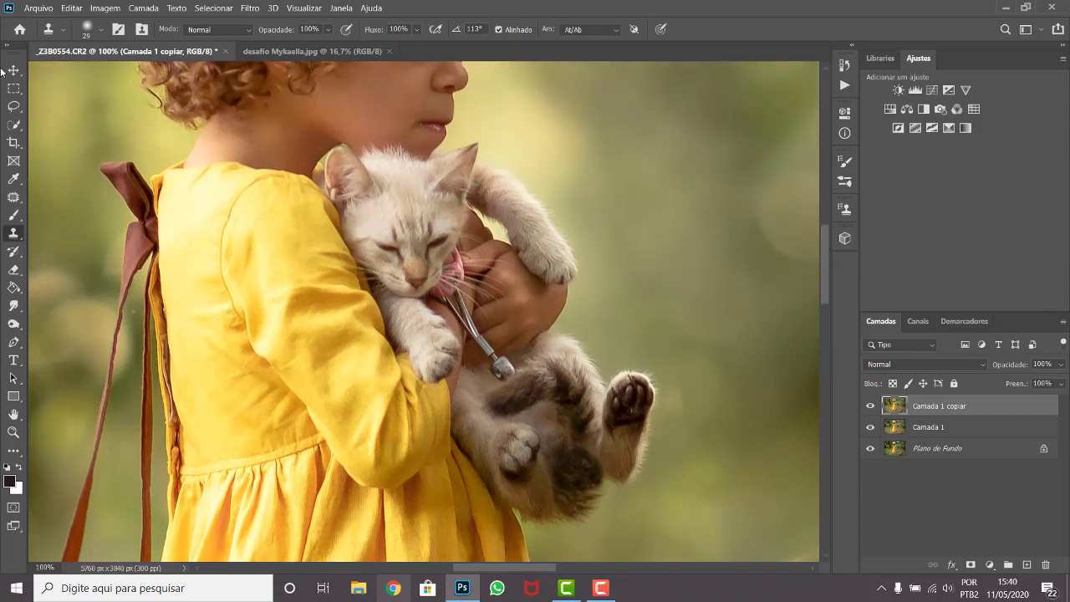
click(13, 107)
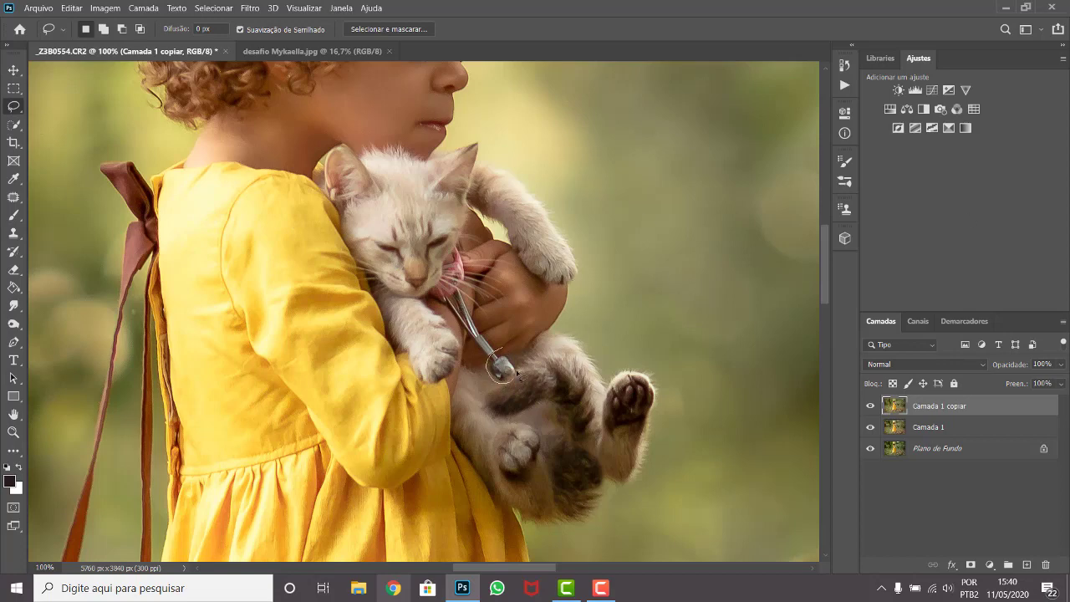
Content-aware fill the selected metal clasp with surrounding fur and deselect
right_click(504, 358)
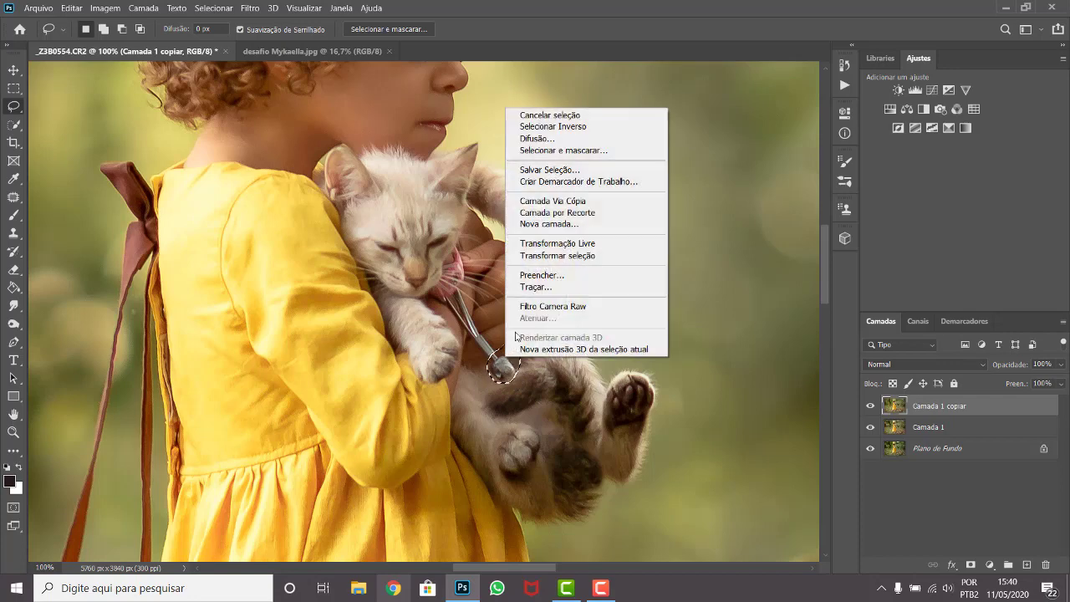
click(541, 279)
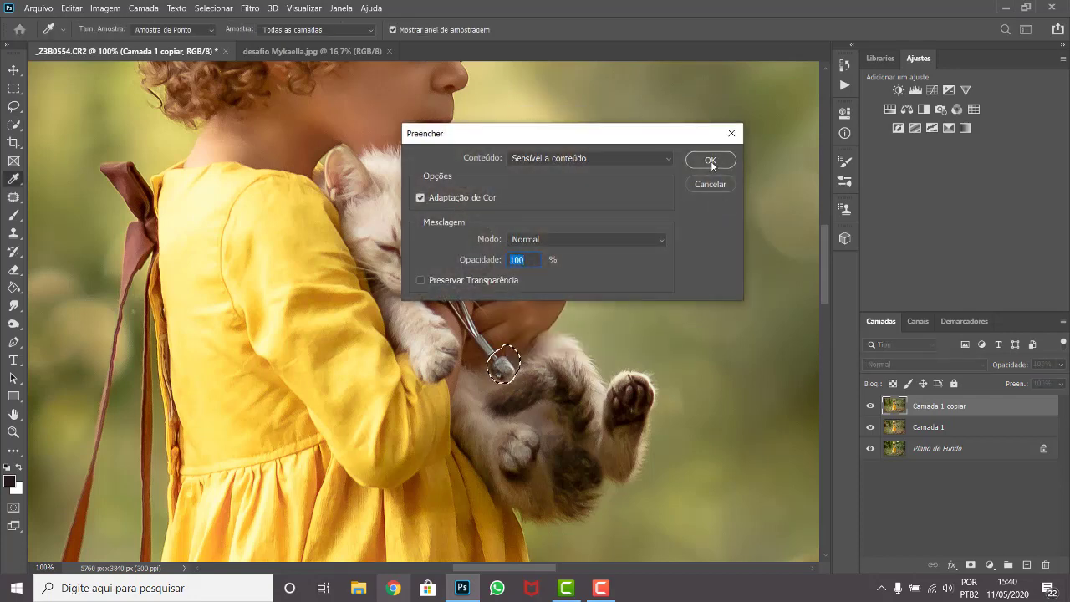
click(712, 159)
key(ctrl+d)
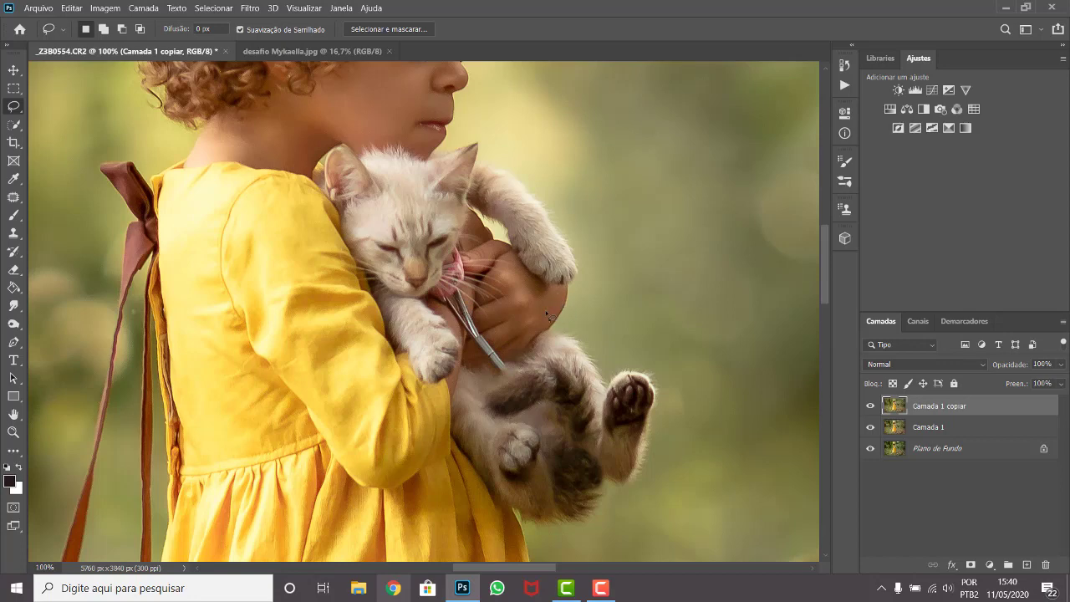
Copy a rectangular selection around the girl's hand onto new layer Camada 2
click(13, 89)
right_click(13, 89)
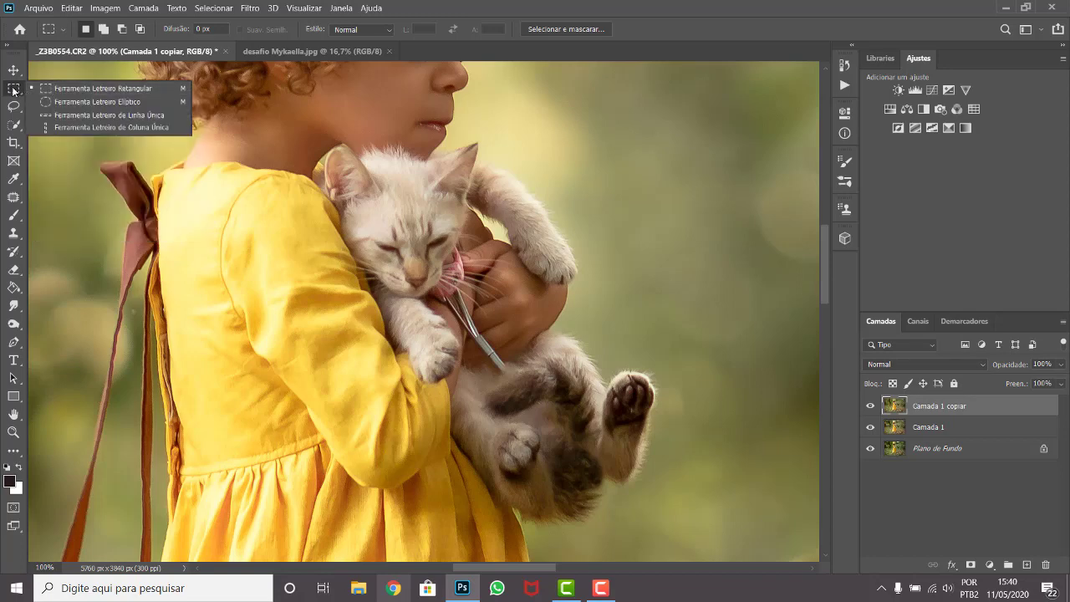
click(77, 90)
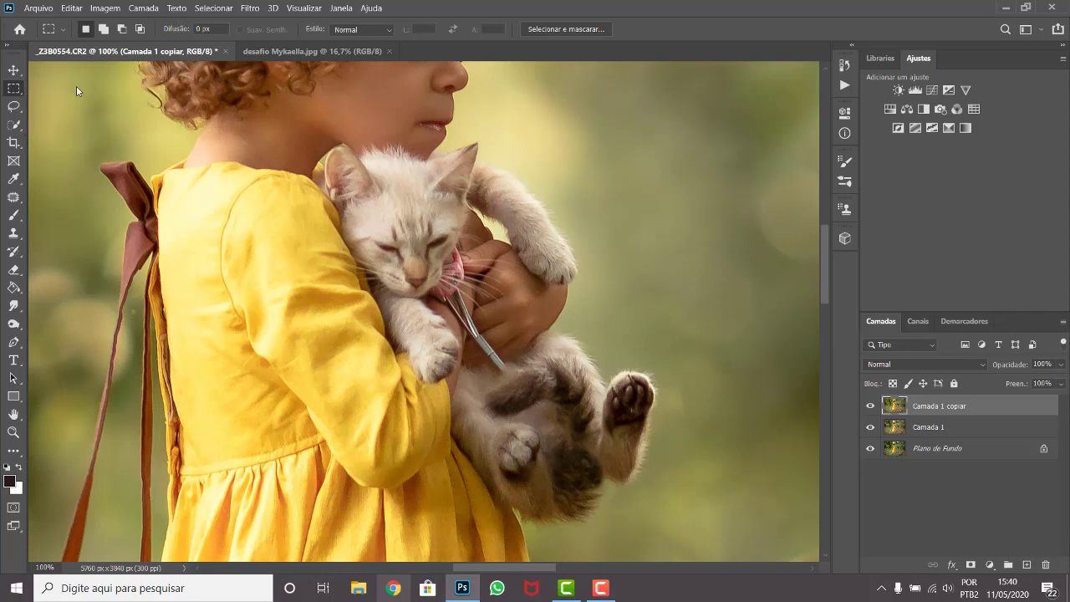
drag(490, 222, 596, 353)
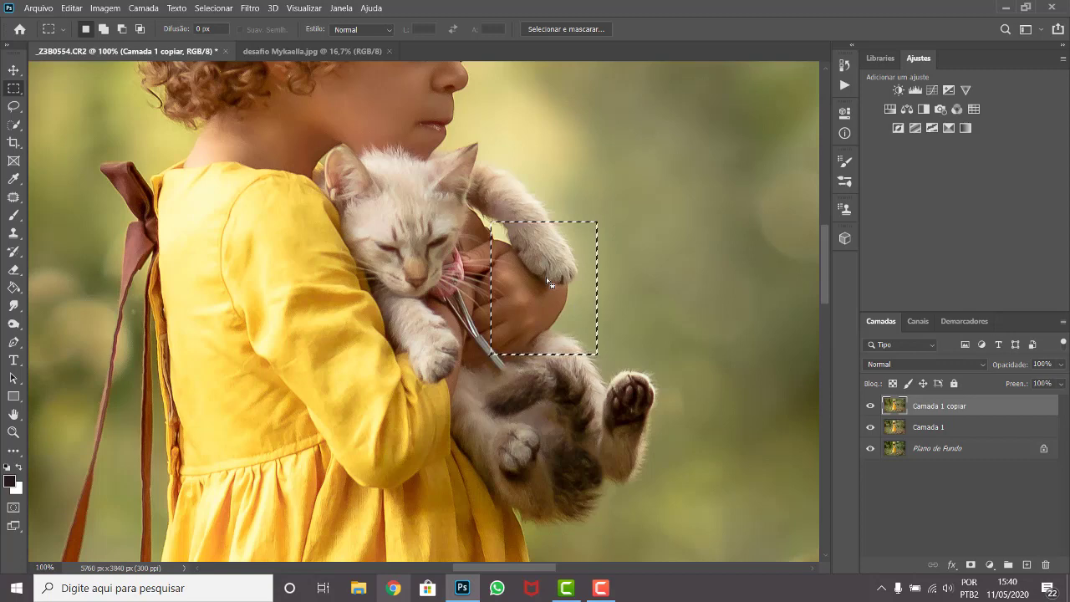
key(ctrl+j)
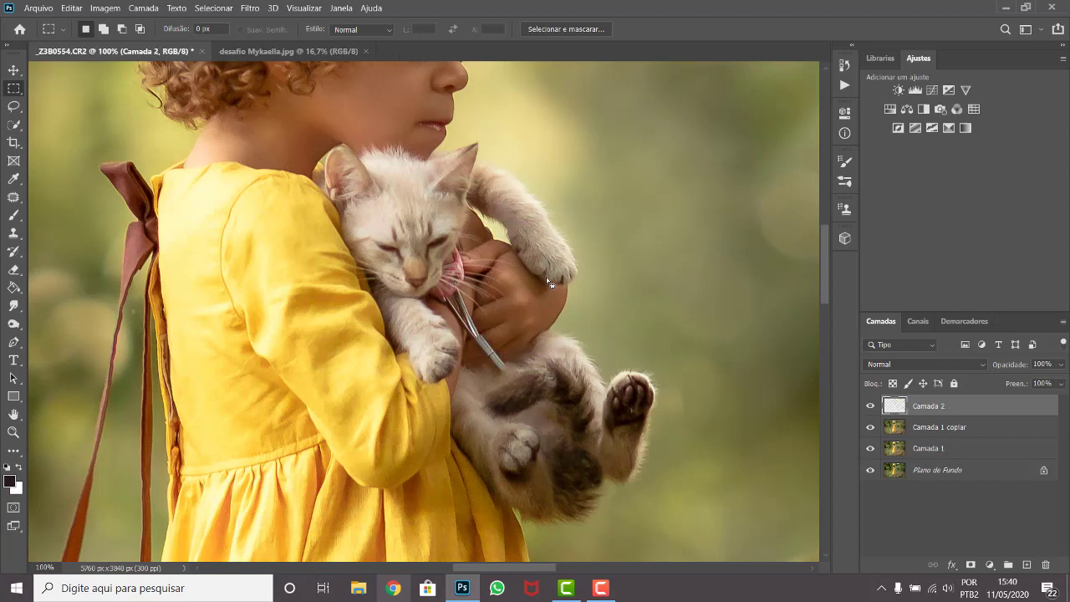
key(ctrl+t)
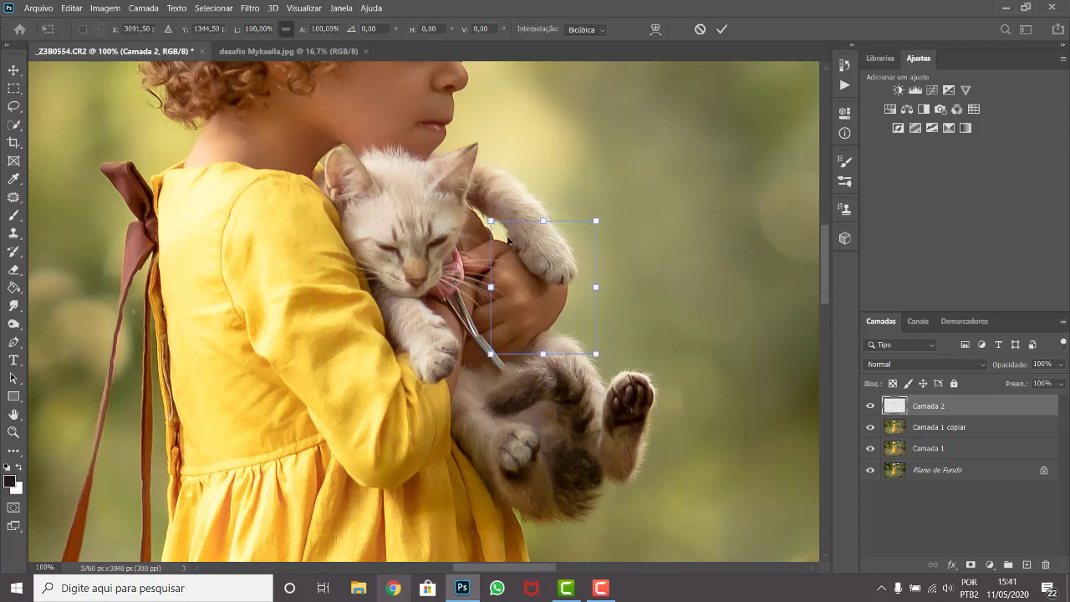
Move and rotate the hand patch, and lower Camada 2's opacity to 60%
mouse_move(475, 249)
mouse_down()
mouse_move(510, 326)
mouse_move(544, 279)
mouse_up()
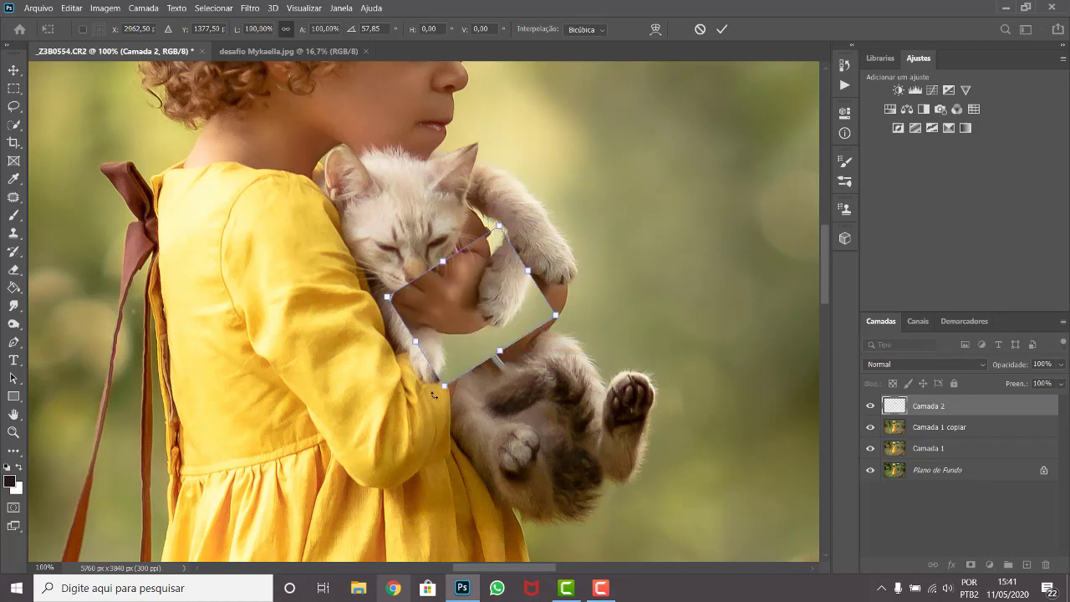
drag(441, 401, 495, 337)
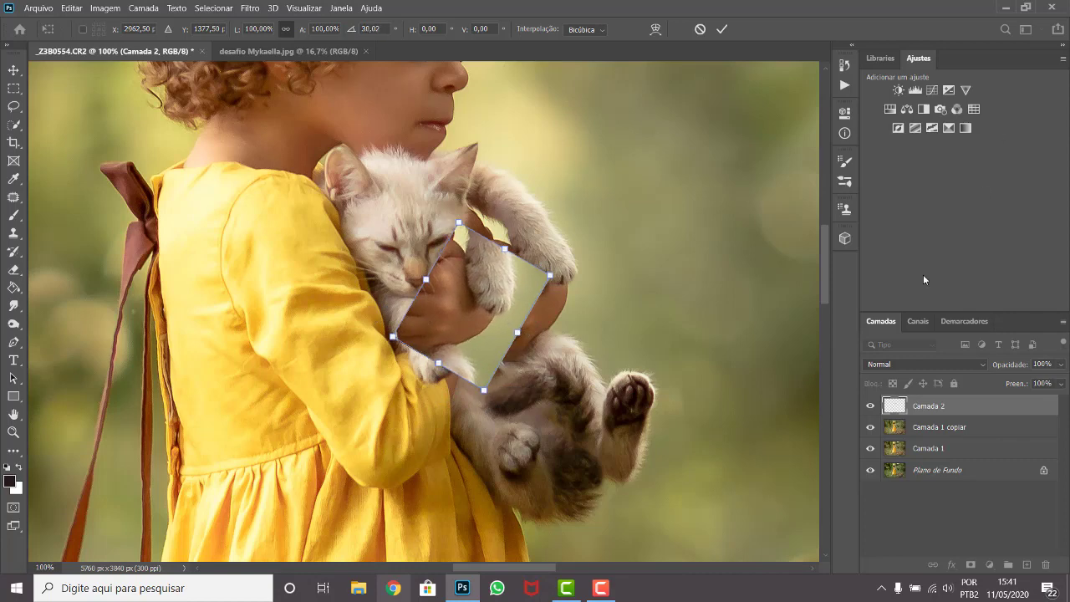
click(1060, 366)
click(1035, 382)
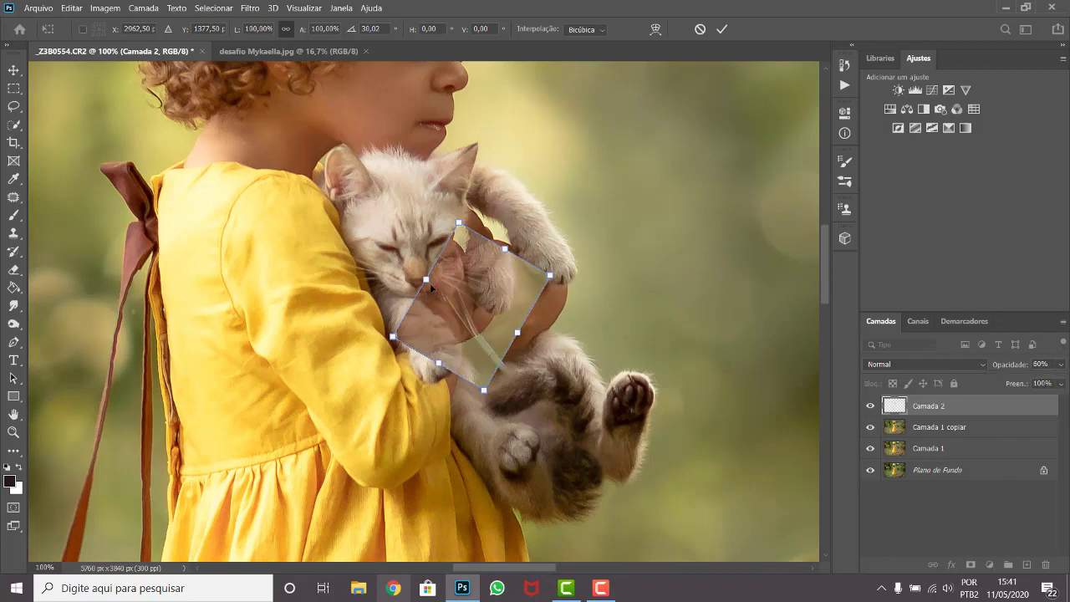
Place the patch over the leash at about -7° rotation and commit the transform
mouse_move(438, 289)
mouse_down()
mouse_move(361, 295)
mouse_move(452, 302)
mouse_move(368, 303)
mouse_up()
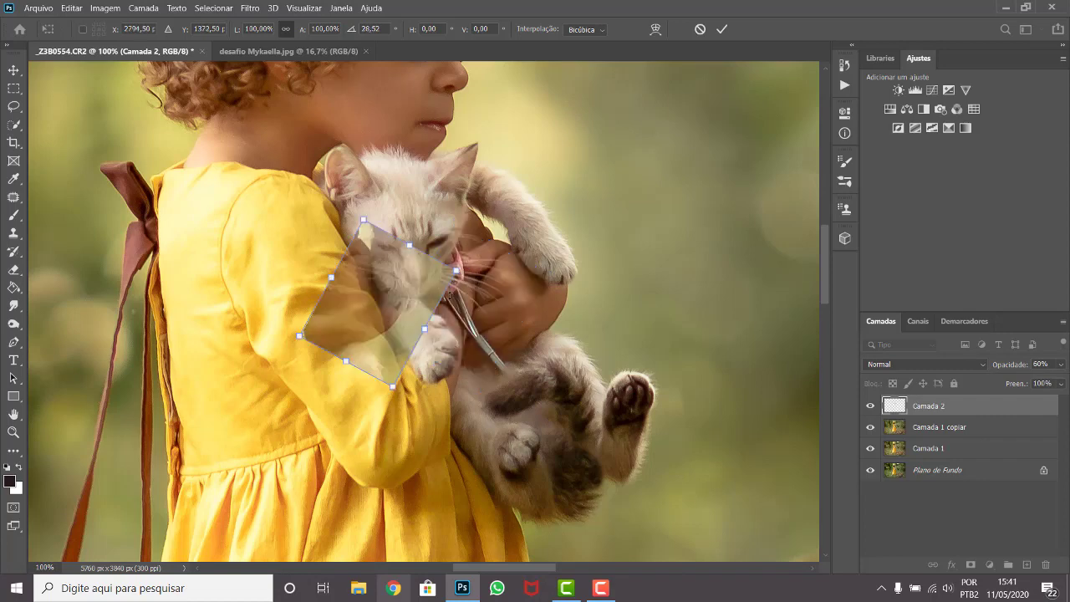
mouse_move(483, 276)
mouse_down()
mouse_move(496, 291)
mouse_move(433, 282)
mouse_move(398, 300)
mouse_move(510, 337)
mouse_up()
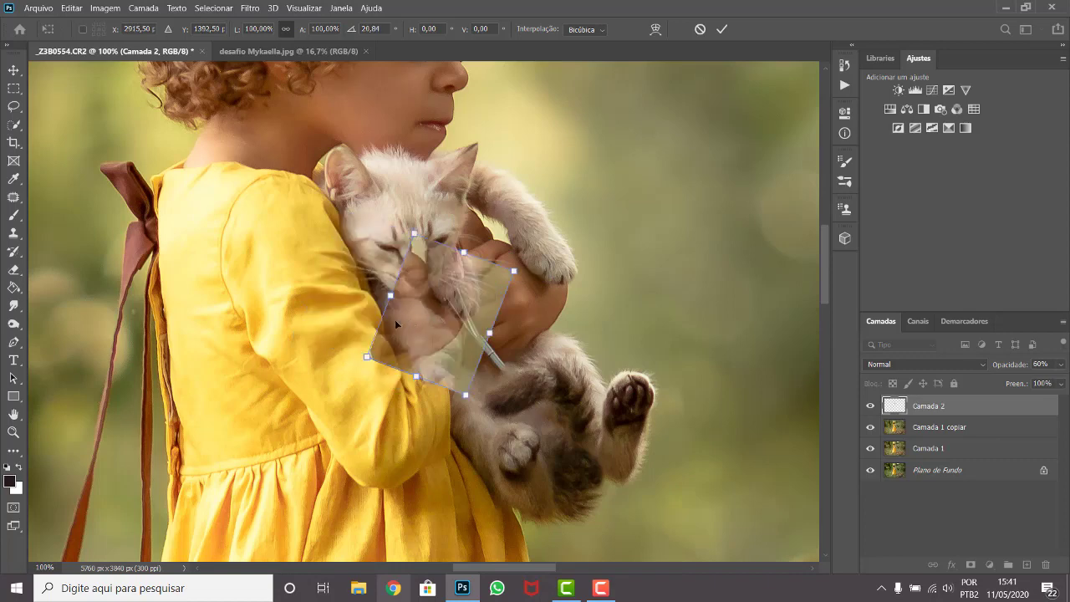
drag(362, 361, 393, 386)
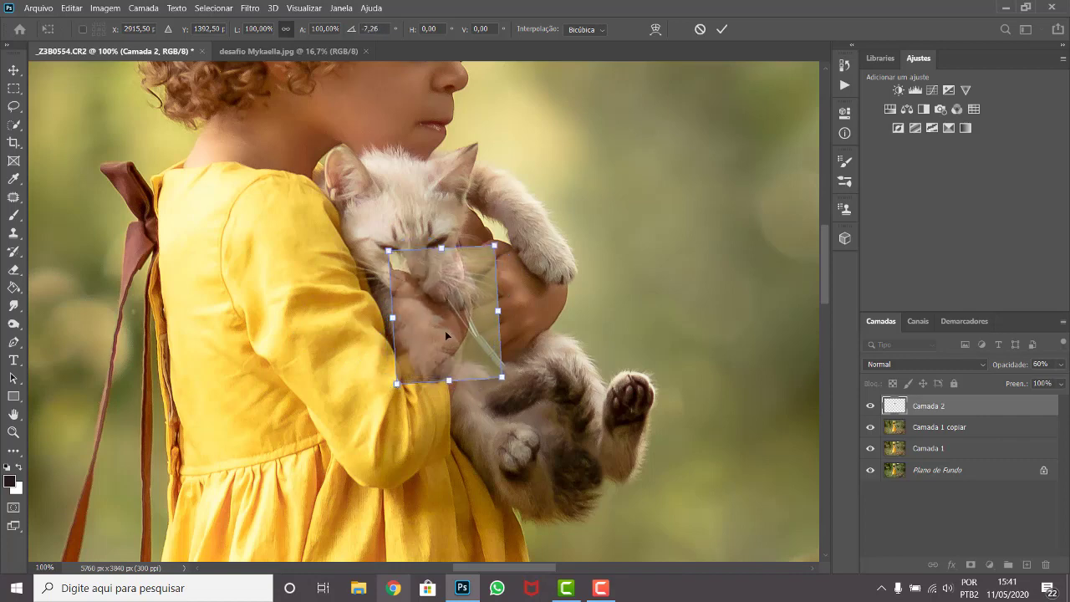
drag(445, 330, 442, 329)
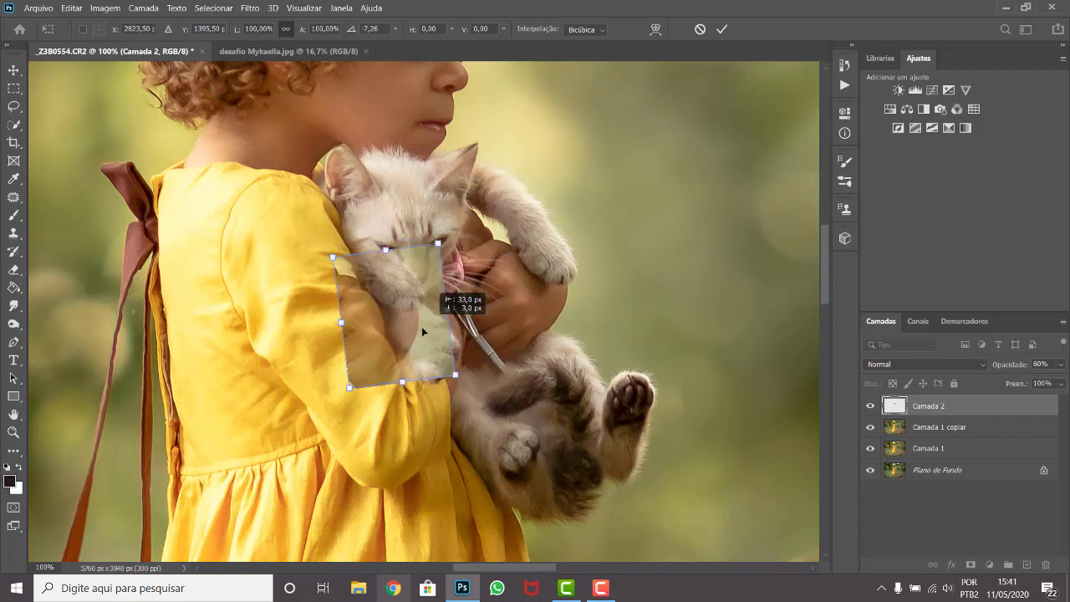
drag(441, 328, 502, 320)
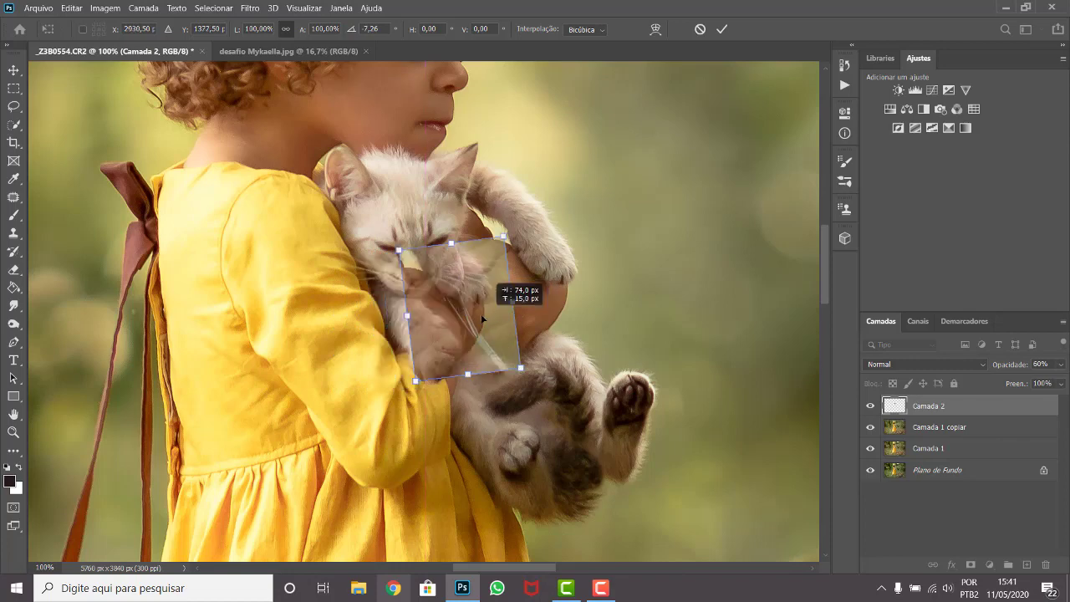
drag(511, 319, 472, 317)
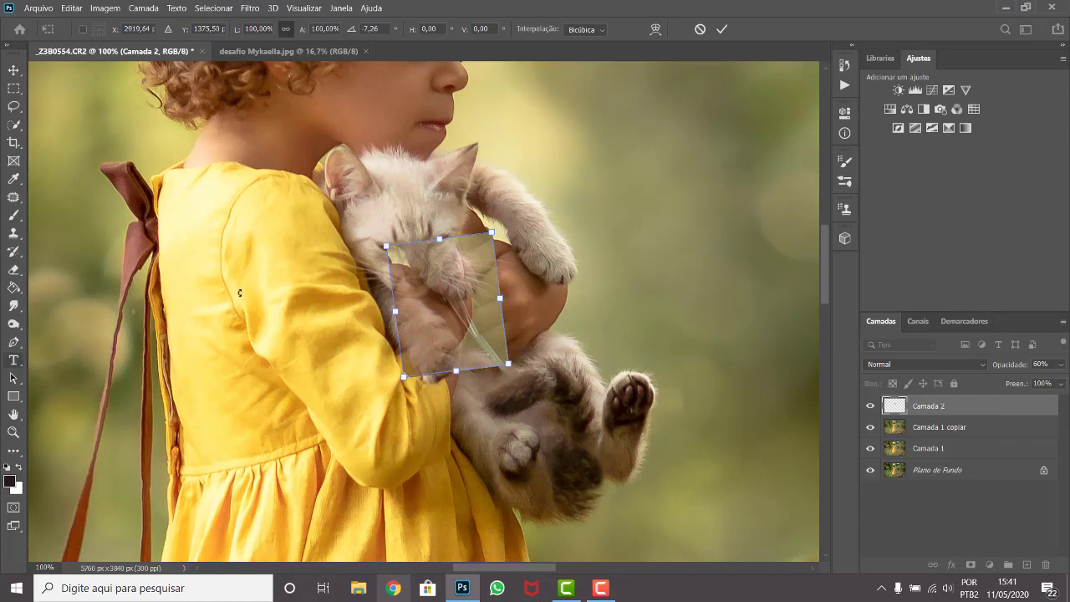
click(722, 29)
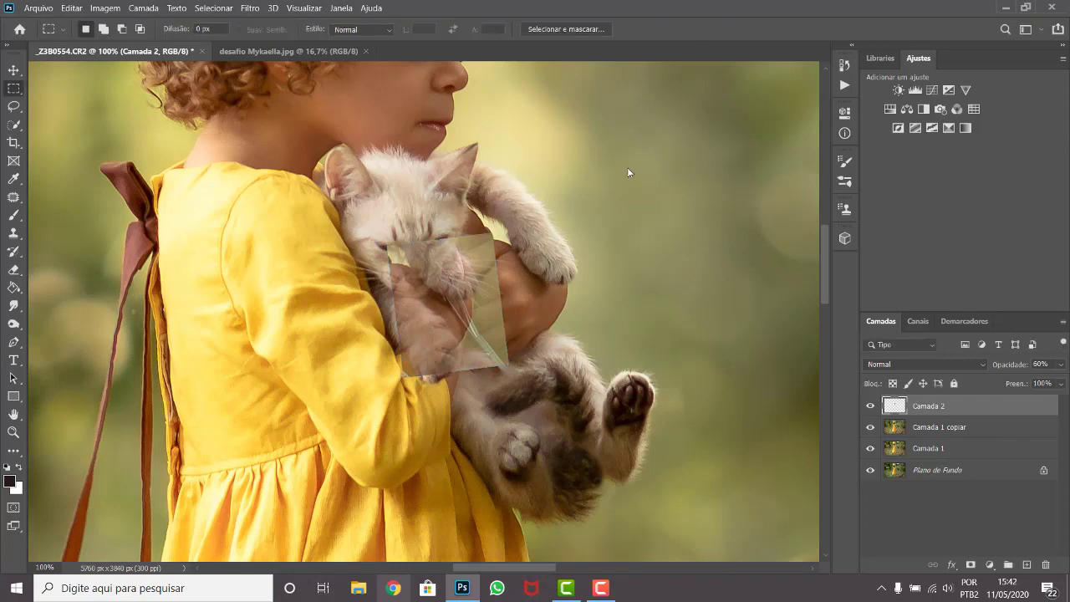
Restore Camada 2 to 100% opacity and add a white layer mask for brushing
click(1062, 366)
drag(1035, 383, 1060, 383)
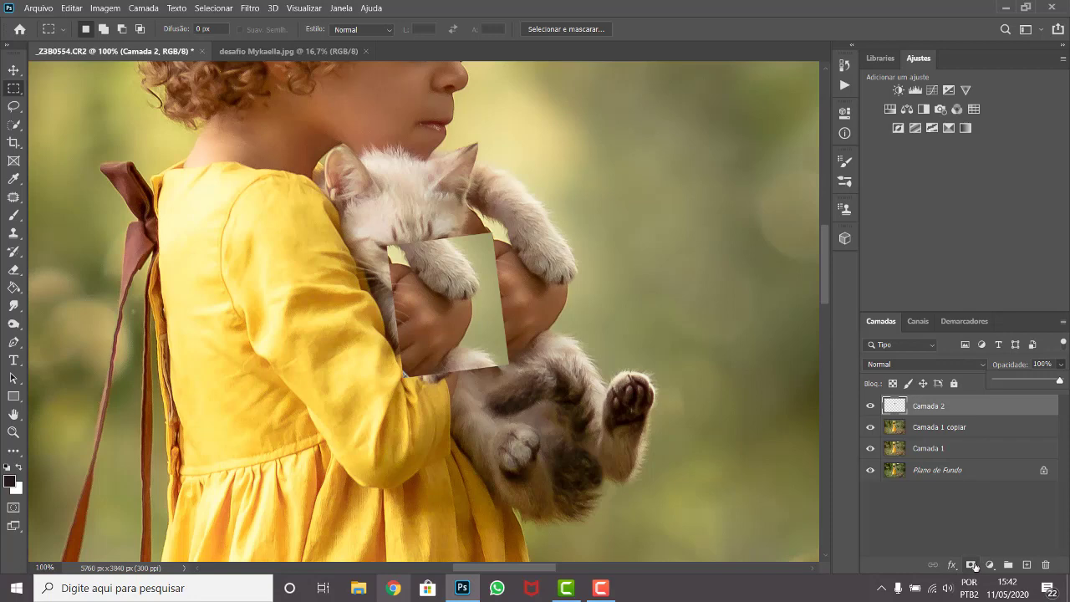
click(972, 565)
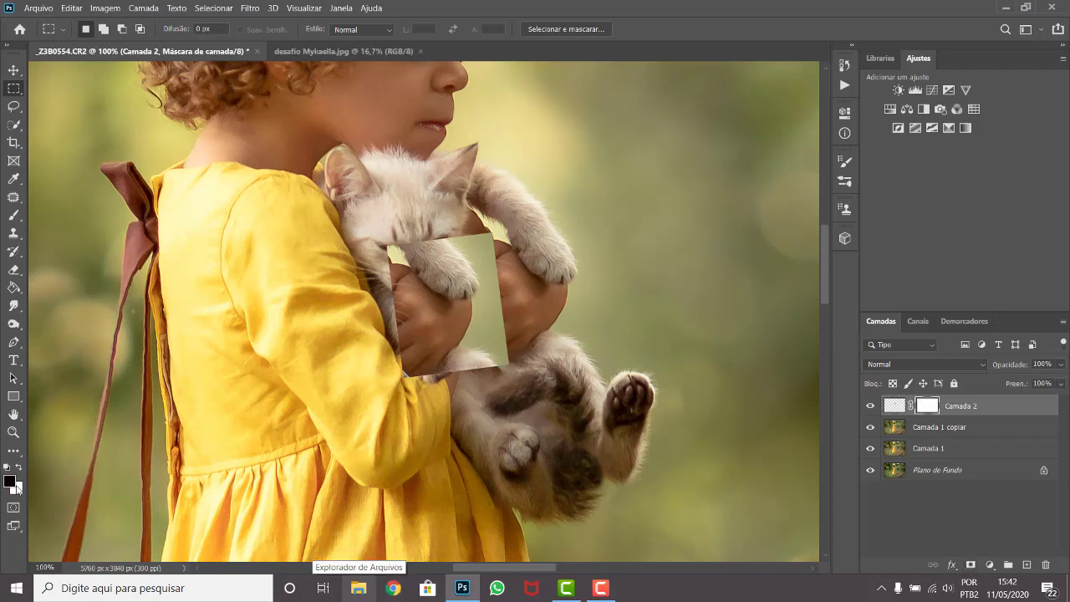
click(13, 215)
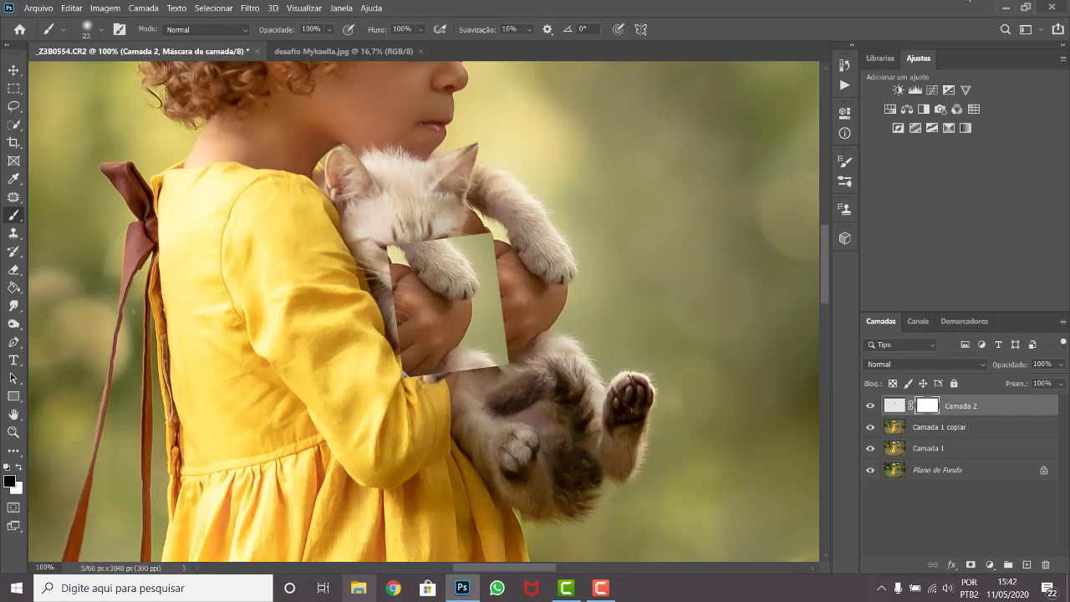
With an enlarged brush, mask the patch to reveal the kitten's mouth, fur and chin
right_click(387, 268)
drag(469, 300, 508, 301)
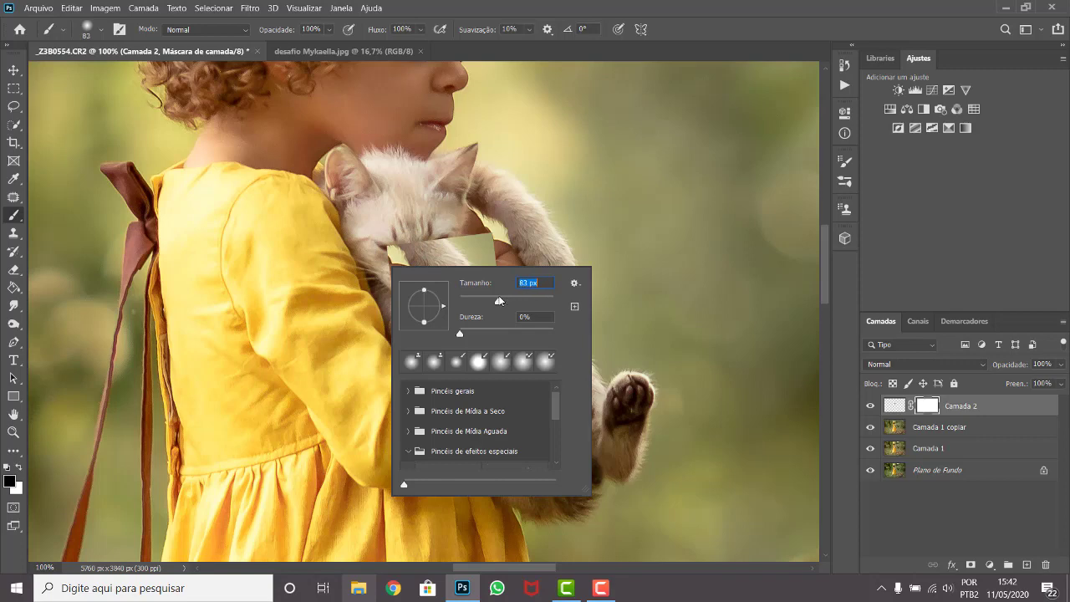
click(441, 229)
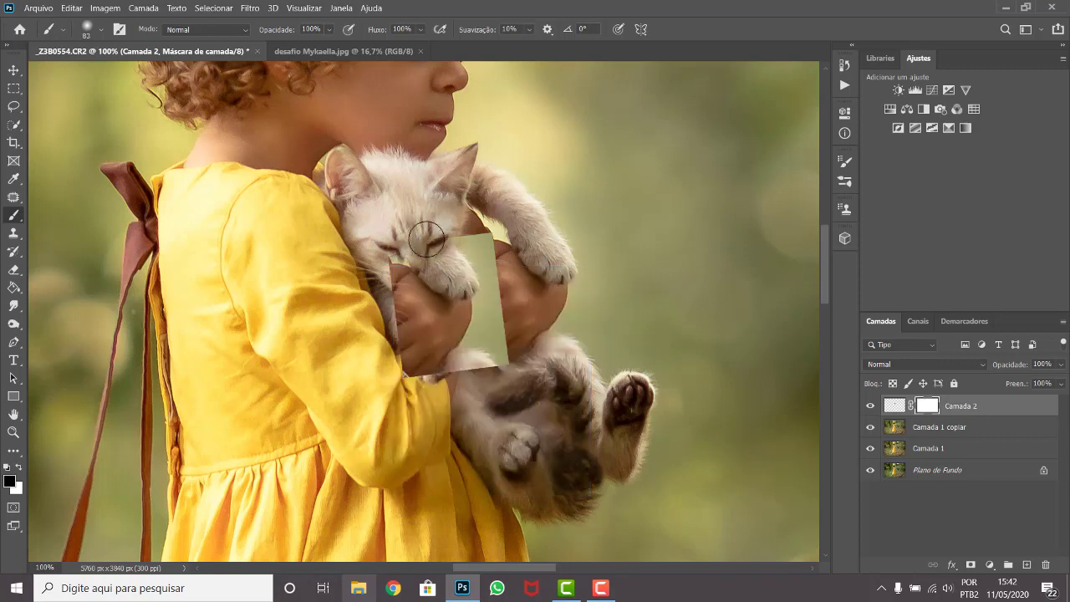
mouse_move(427, 240)
mouse_down()
mouse_move(397, 247)
mouse_move(495, 242)
mouse_up()
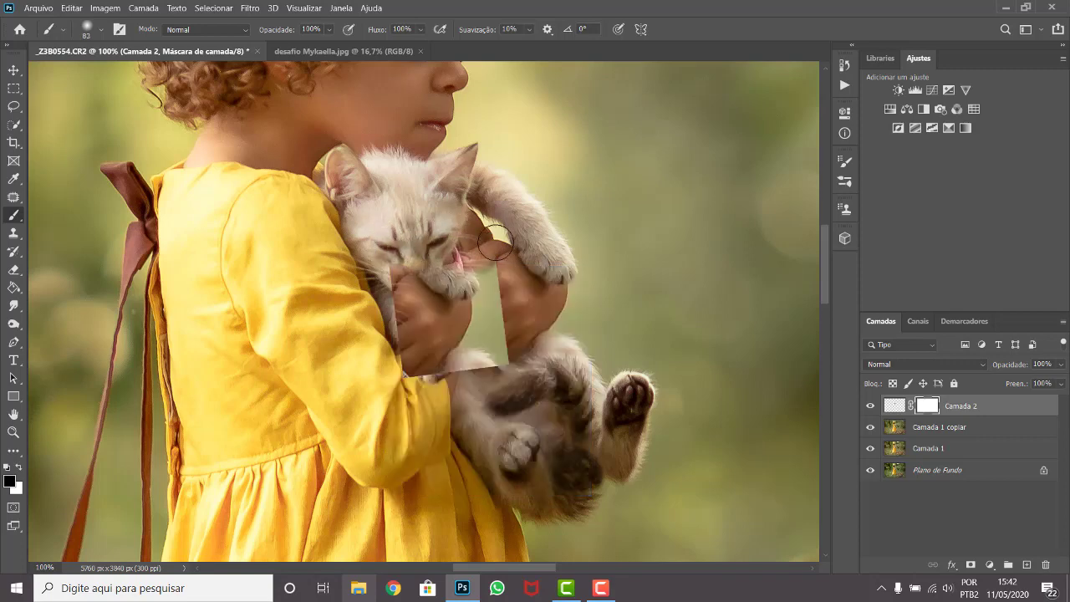
mouse_move(529, 307)
mouse_down()
mouse_move(504, 294)
mouse_move(501, 326)
mouse_move(520, 366)
mouse_up()
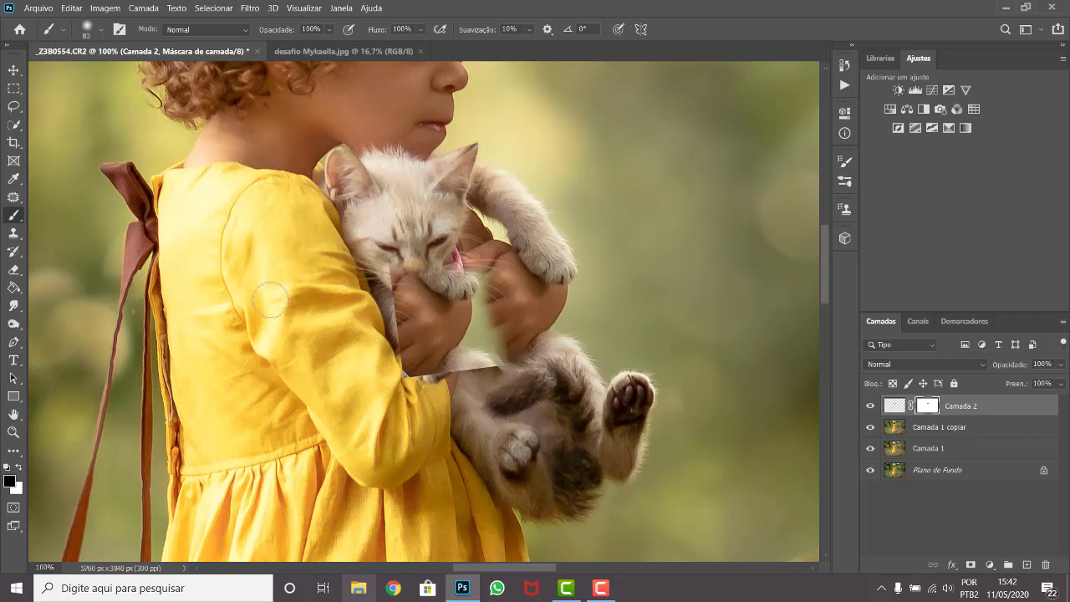
mouse_move(404, 333)
mouse_down()
mouse_move(401, 280)
mouse_move(408, 345)
mouse_move(443, 368)
mouse_move(431, 367)
mouse_move(424, 344)
mouse_move(418, 351)
mouse_move(428, 339)
mouse_up()
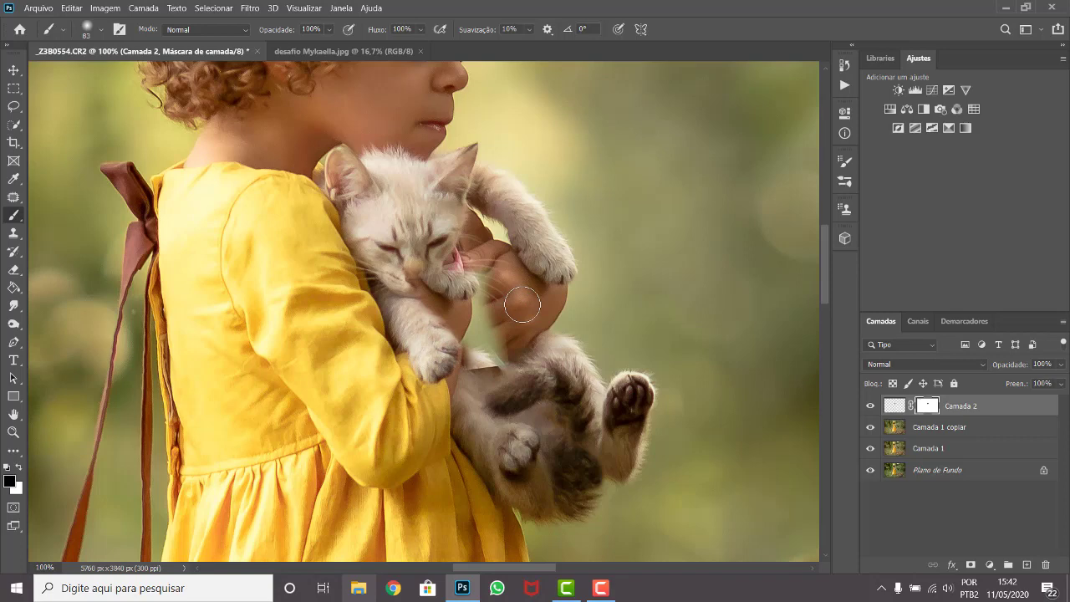
Shrink the mask brush to a soft 16 px tip with low hardness
right_click(522, 306)
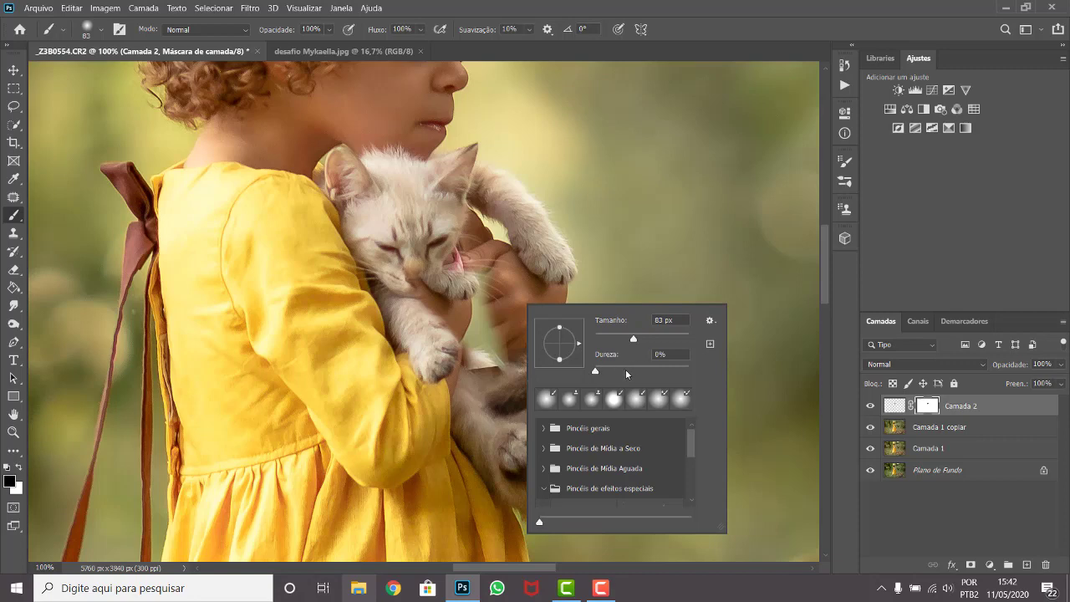
drag(596, 373, 620, 373)
drag(620, 335, 618, 334)
drag(615, 339, 601, 339)
Set the brush size to 26 px
key(Return)
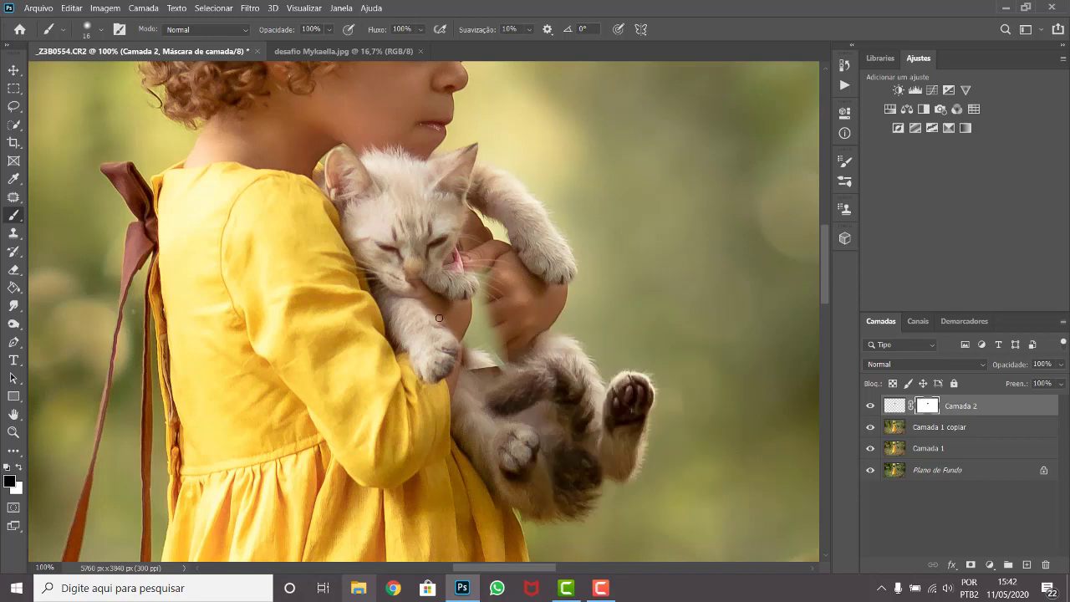
right_click(509, 343)
click(595, 371)
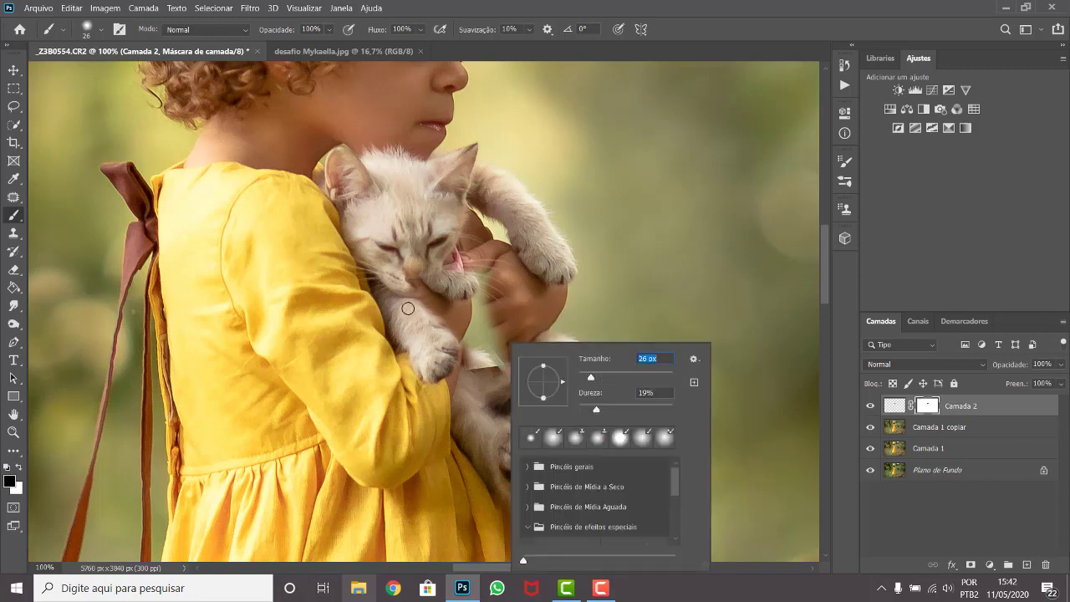
key(Return)
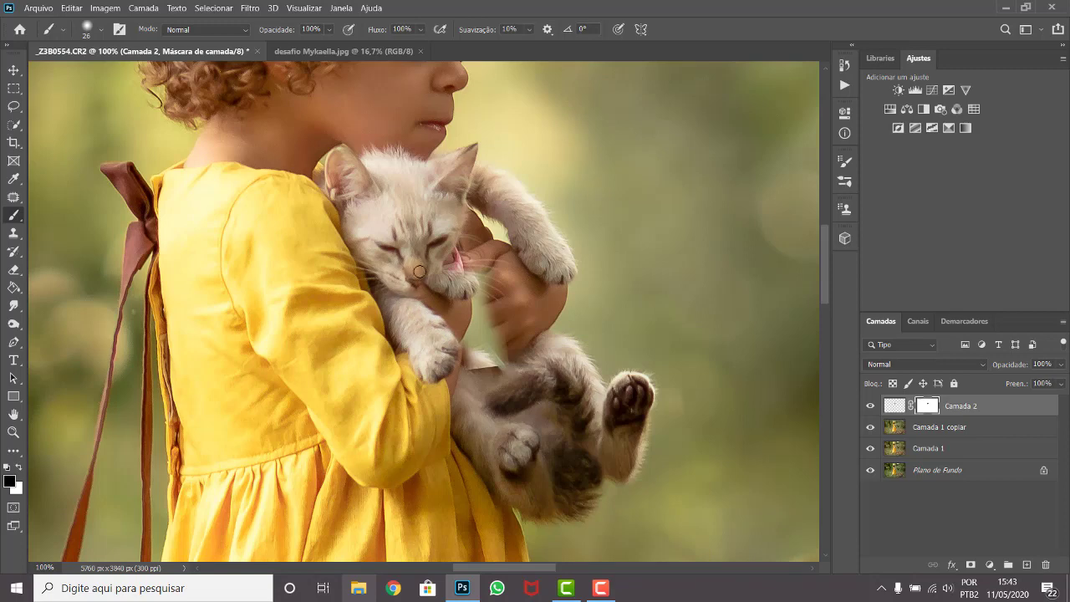
Refine Camada 2's mask around the kitten's mouth, undoing a stray belly stroke
drag(444, 267, 467, 277)
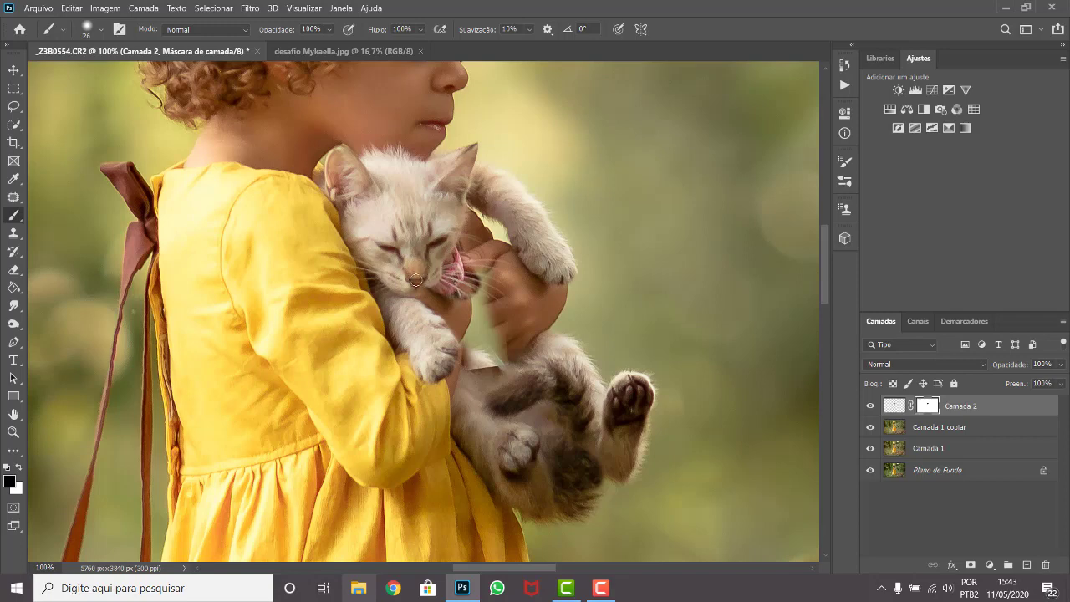
mouse_move(467, 371)
mouse_down()
mouse_move(487, 335)
mouse_move(500, 361)
mouse_up()
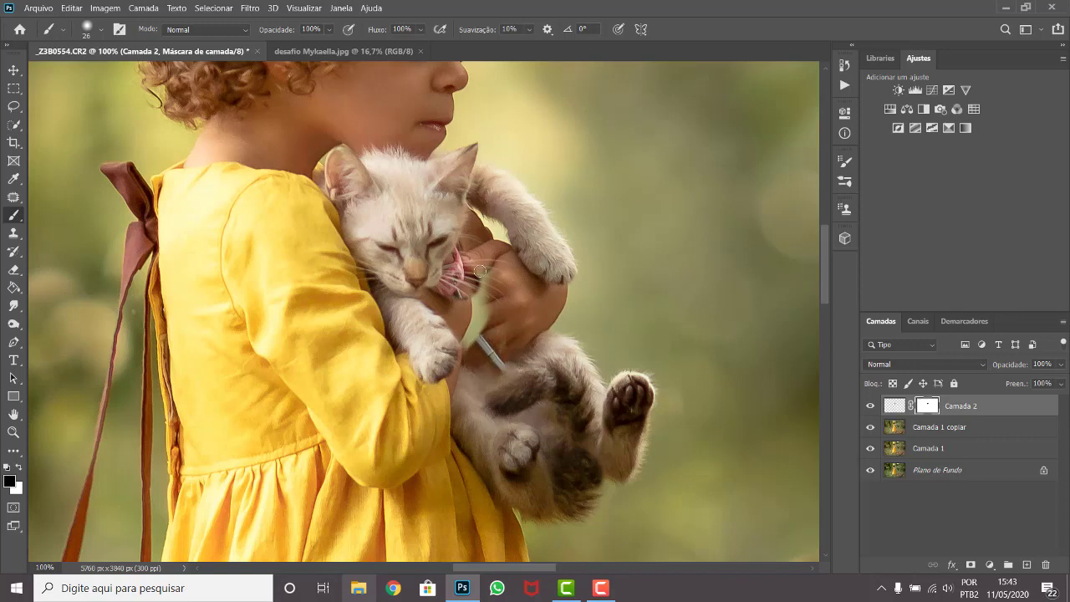
key(ctrl+z)
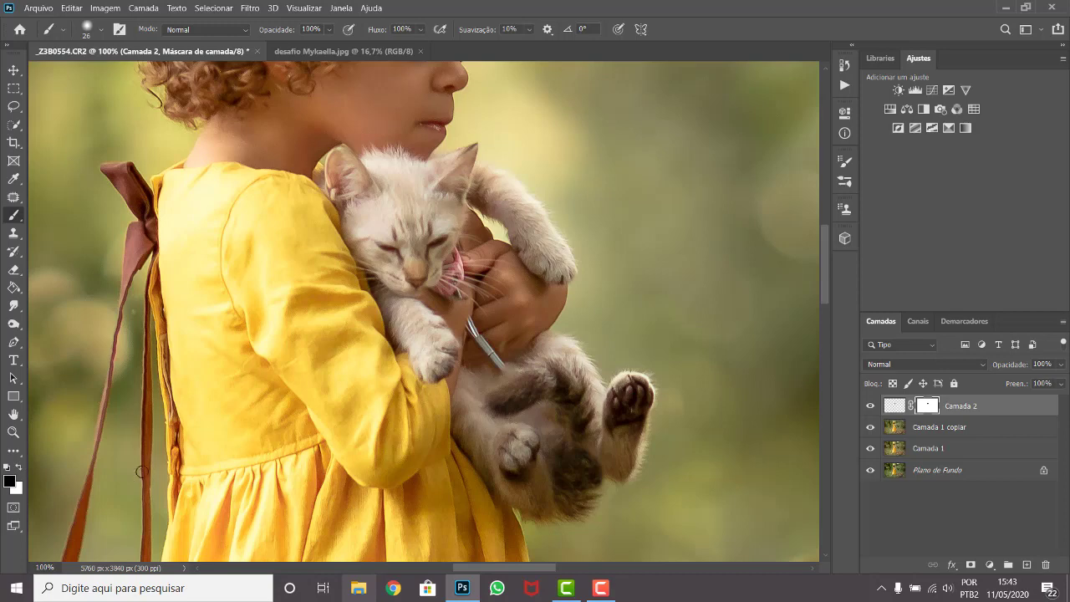
key(x)
key(x)
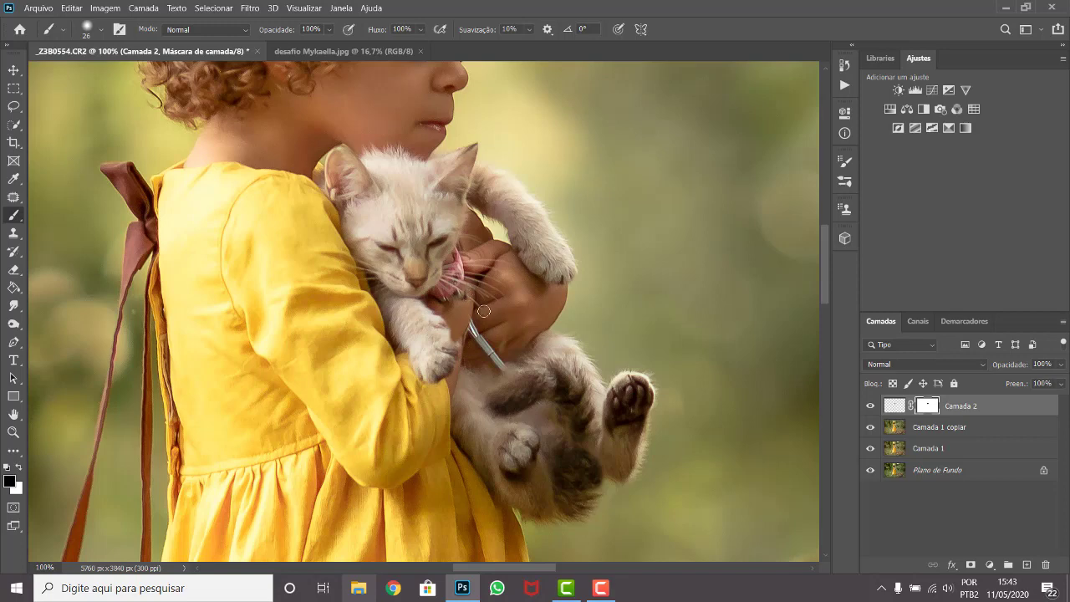
key(x)
key(x)
key(x)
click(366, 53)
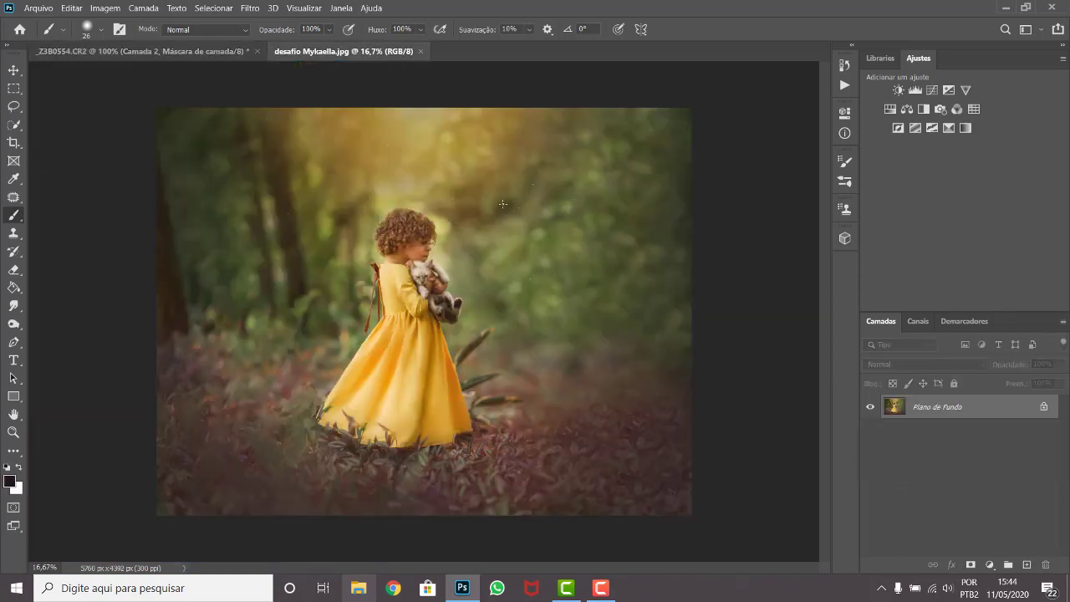
scroll(503, 204, up, 1)
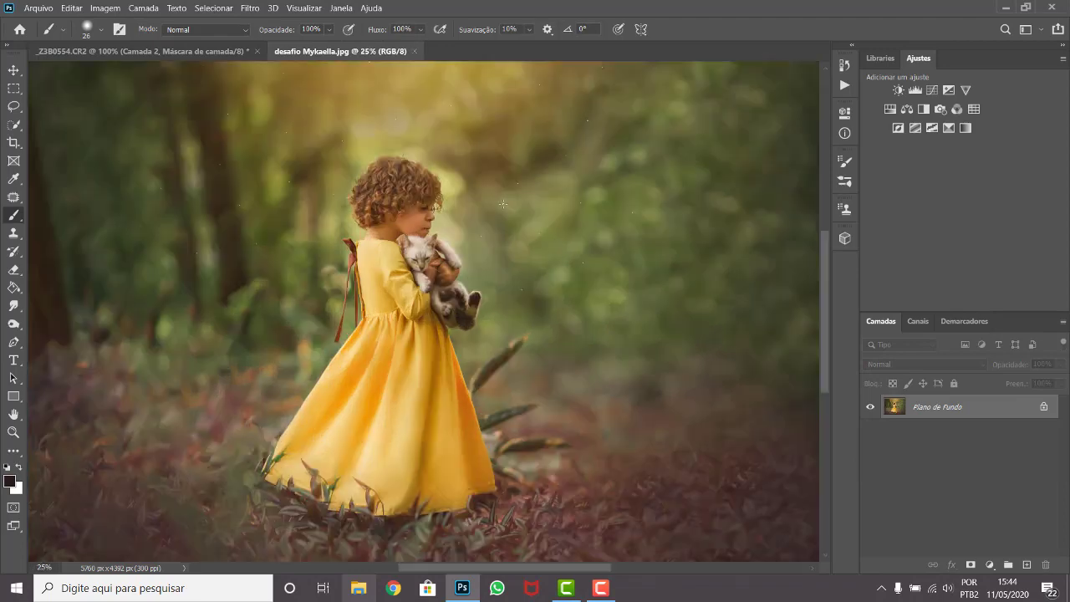
scroll(503, 204, up, 2)
scroll(503, 204, up, 1)
scroll(504, 204, up, 1)
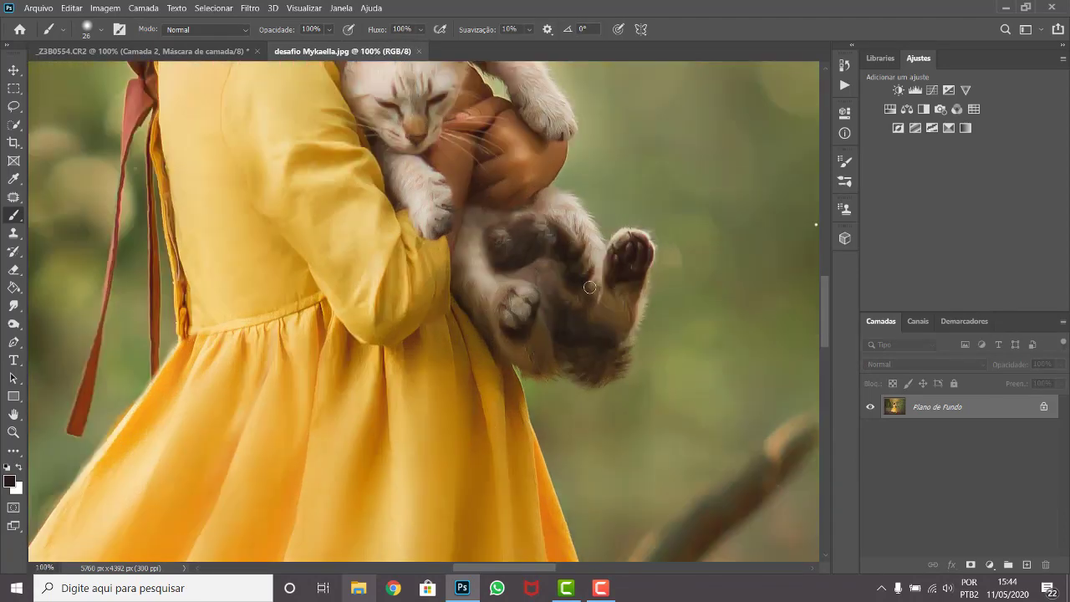
drag(823, 306, 822, 272)
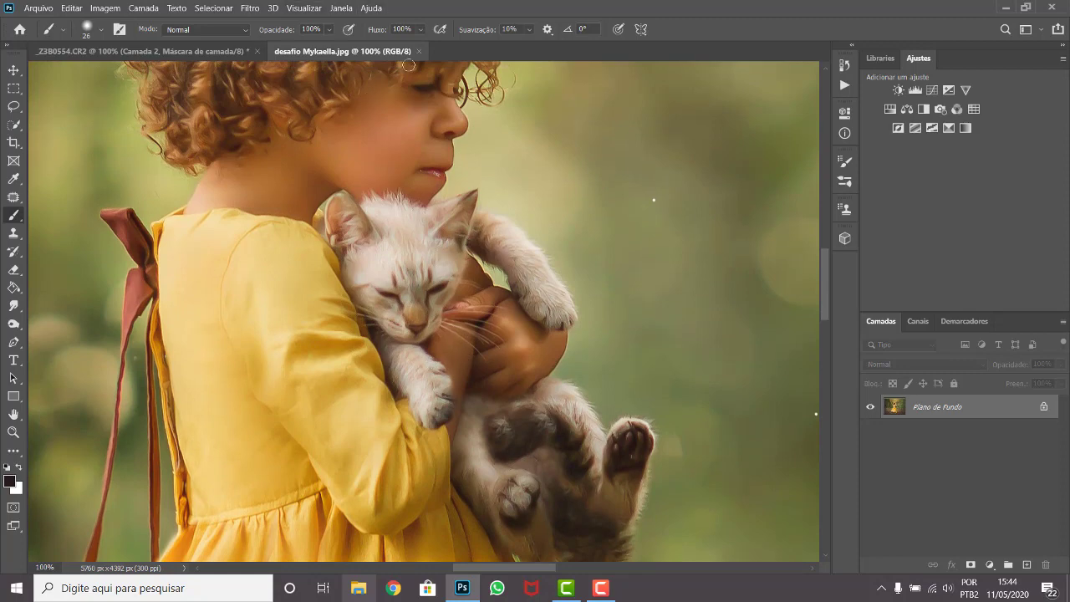
click(224, 51)
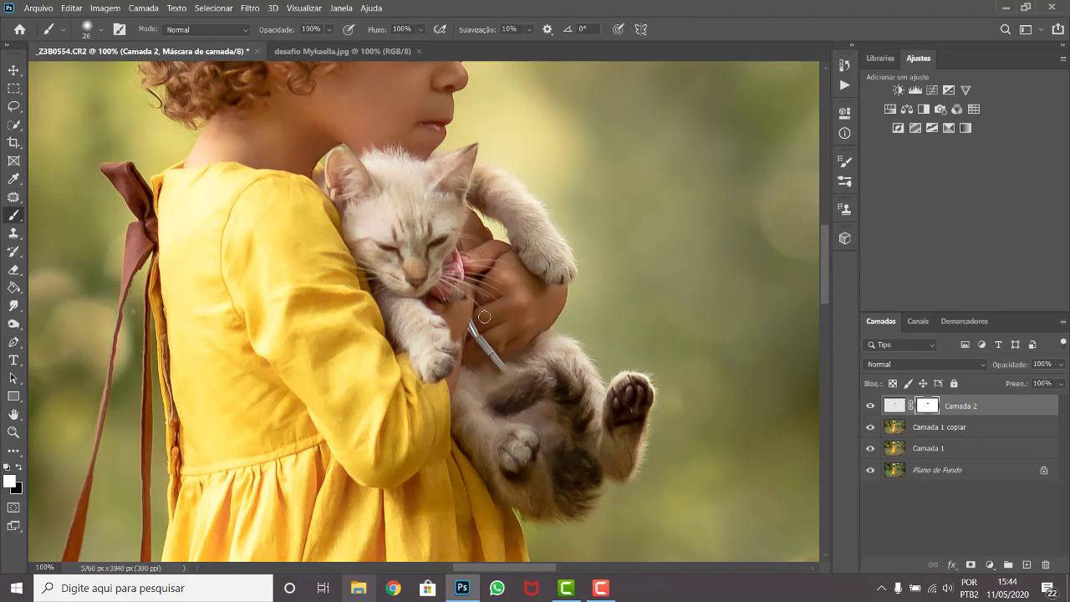
Toggle Camada 2 on and off to compare, swapping the mask painting colour between checks
mouse_move(827, 253)
mouse_down()
mouse_move(823, 286)
mouse_move(808, 221)
mouse_up()
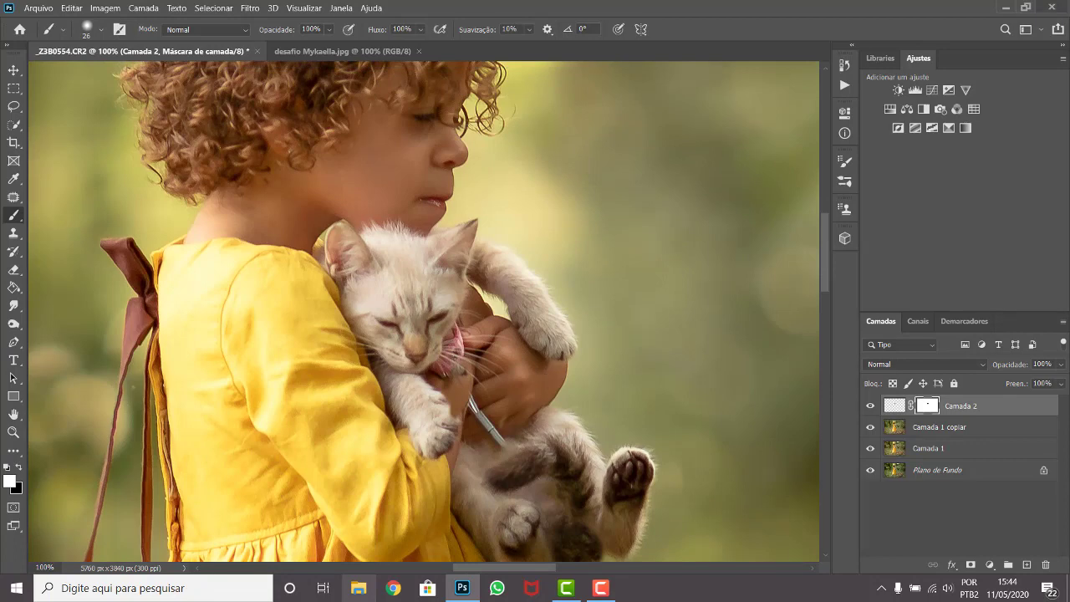
click(871, 407)
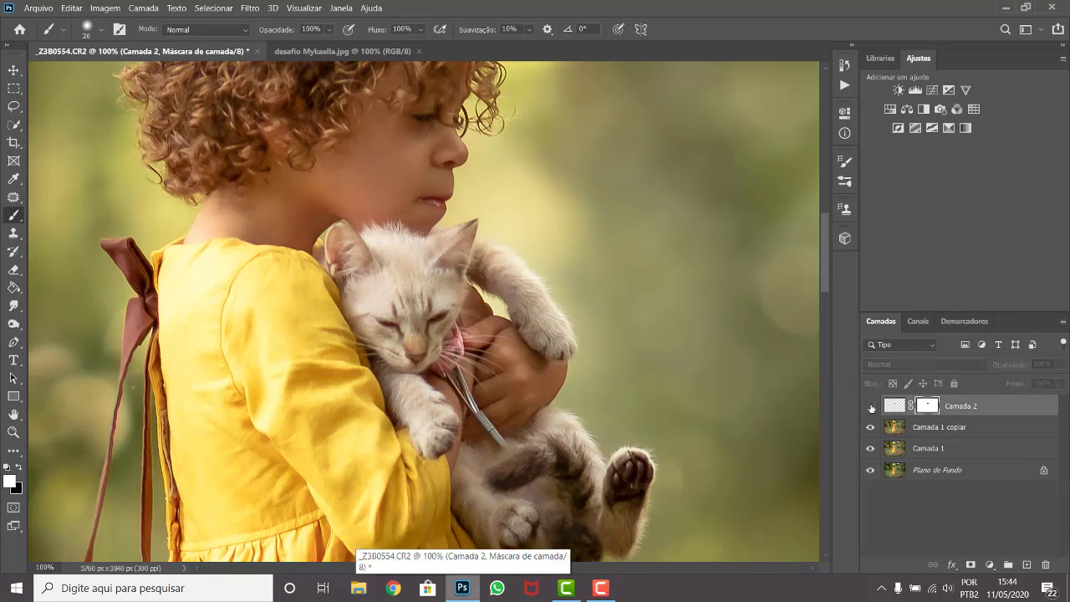
click(871, 407)
click(871, 407)
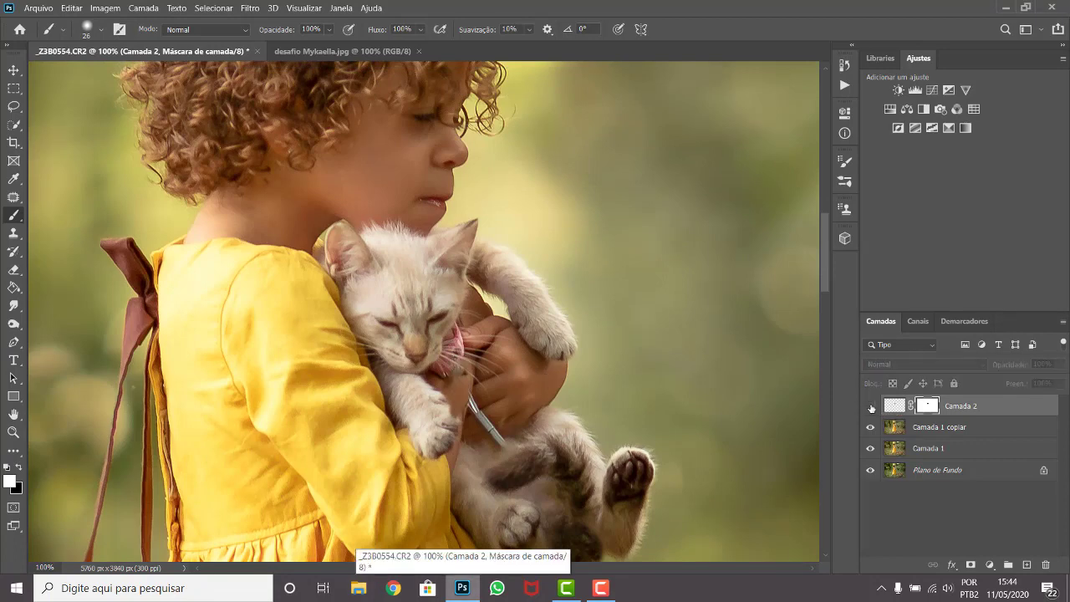
click(871, 407)
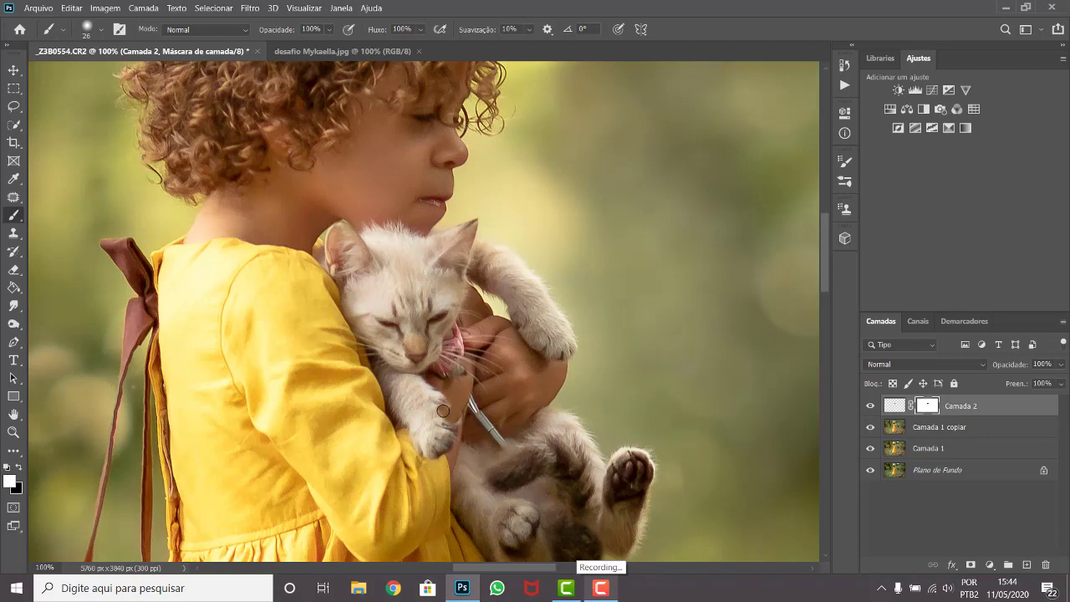
key(x)
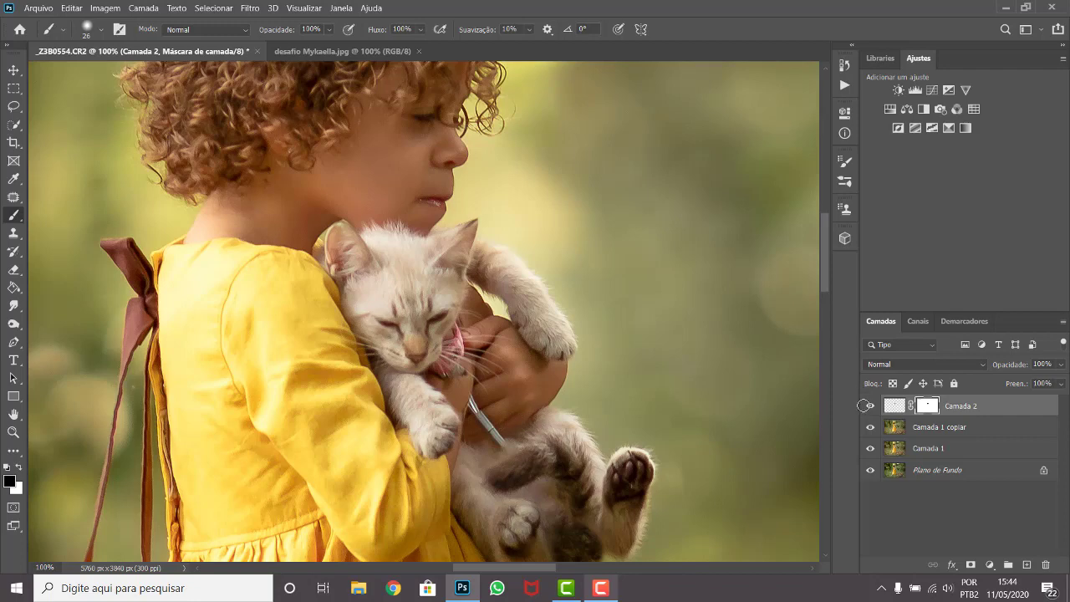
click(870, 406)
click(869, 405)
key(x)
Dismiss Camada 2's layer menu and pick the Clone Stamp tool for cleanup
right_click(968, 407)
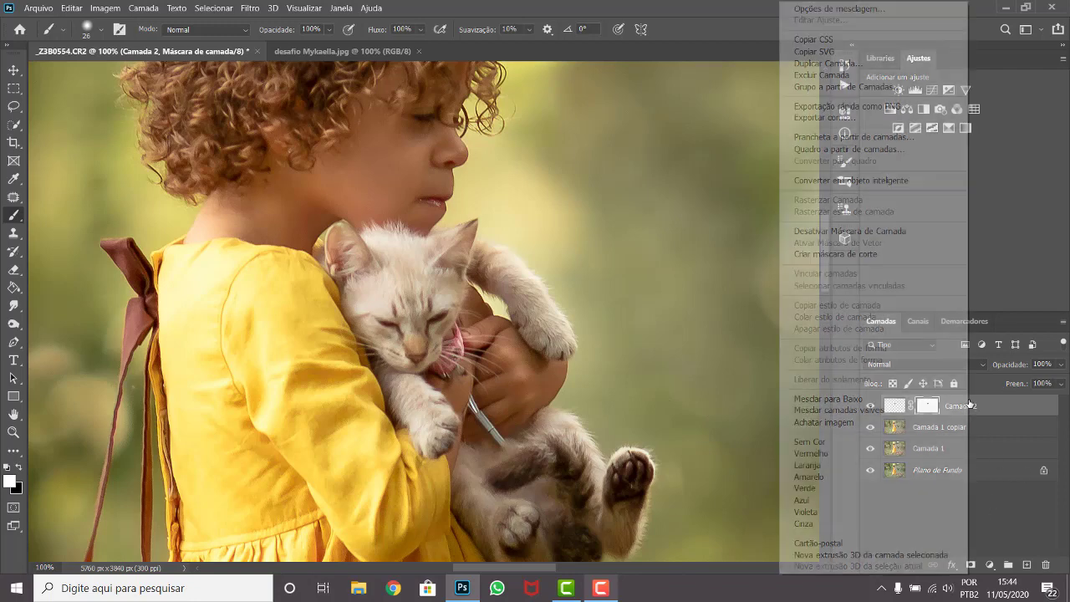
key(Escape)
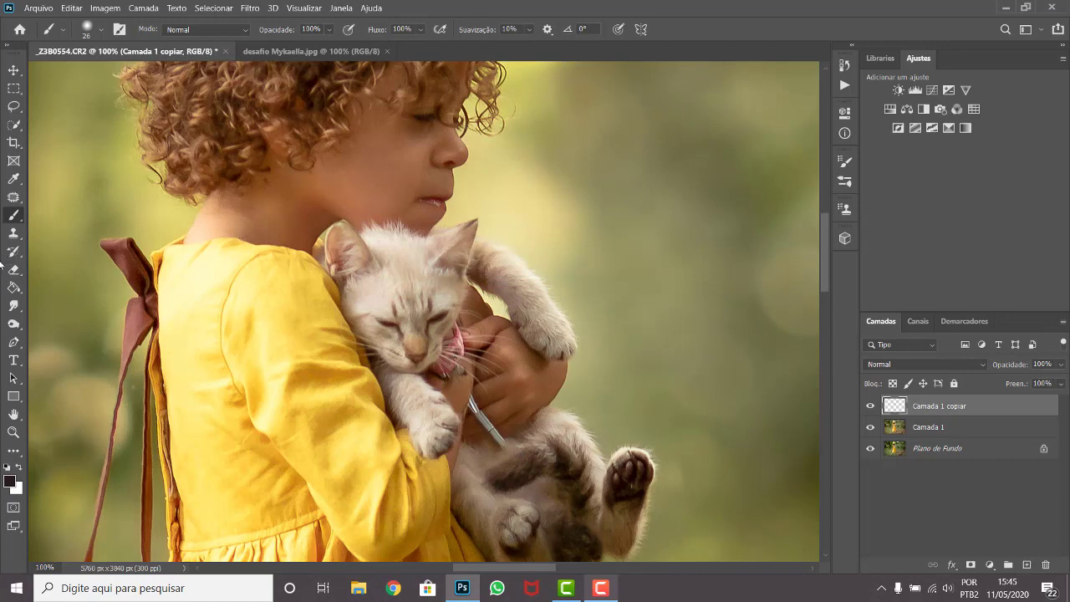
click(13, 234)
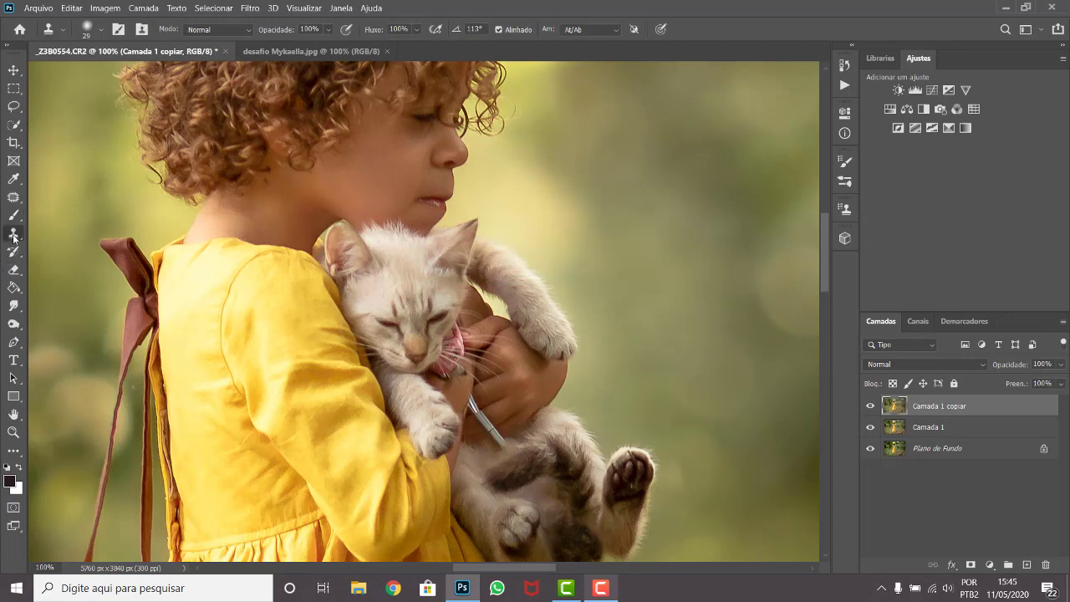
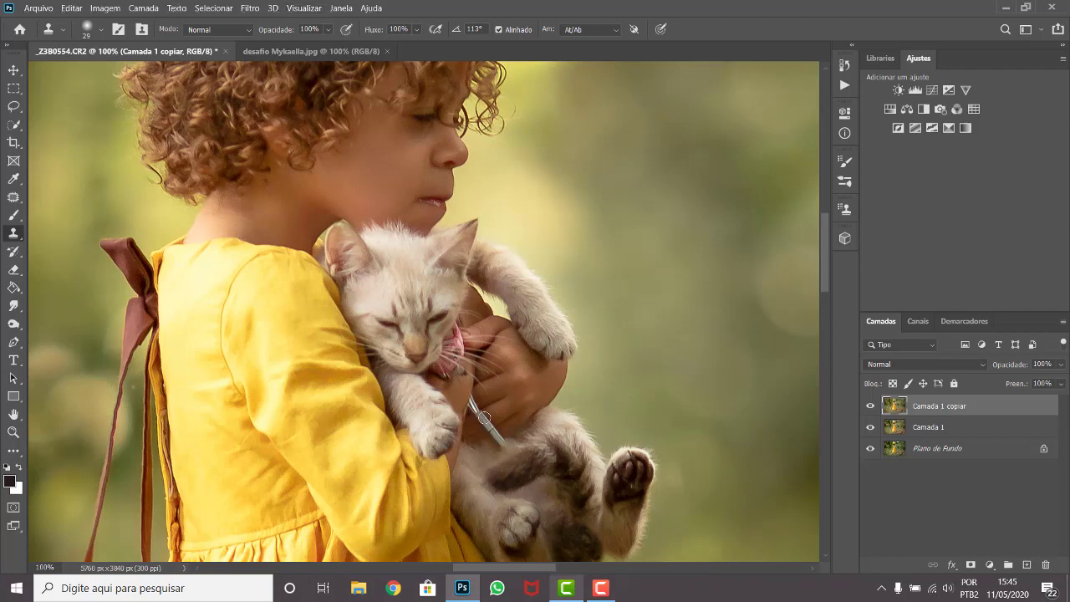
Clone clean fur over the metal leash clasp on the kitten's belly, resampling nearby fur
drag(484, 419, 477, 414)
drag(477, 414, 480, 398)
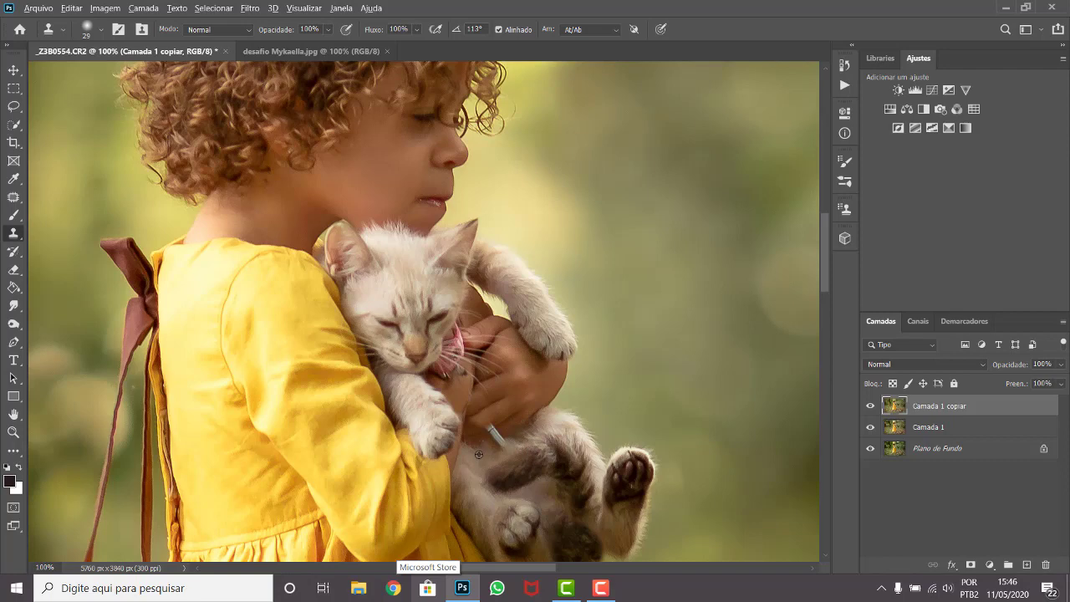
mouse_move(500, 448)
mouse_down()
mouse_move(491, 433)
mouse_move(518, 468)
mouse_up()
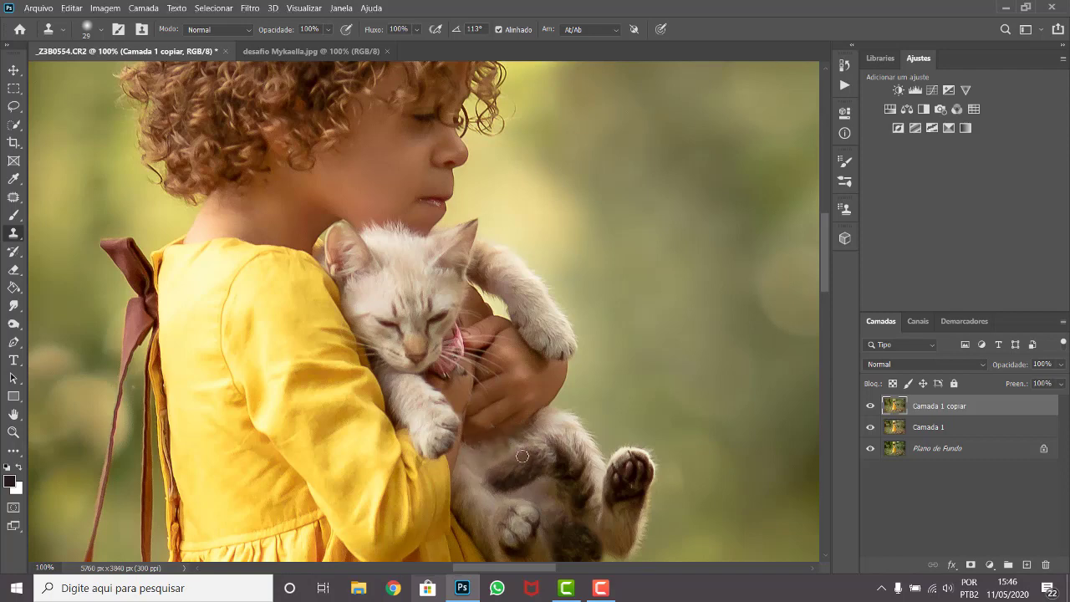
alt+click(509, 438)
alt+click(499, 409)
Toggle Camada 1 copiar's visibility to compare with the original, leaving it shown
click(871, 406)
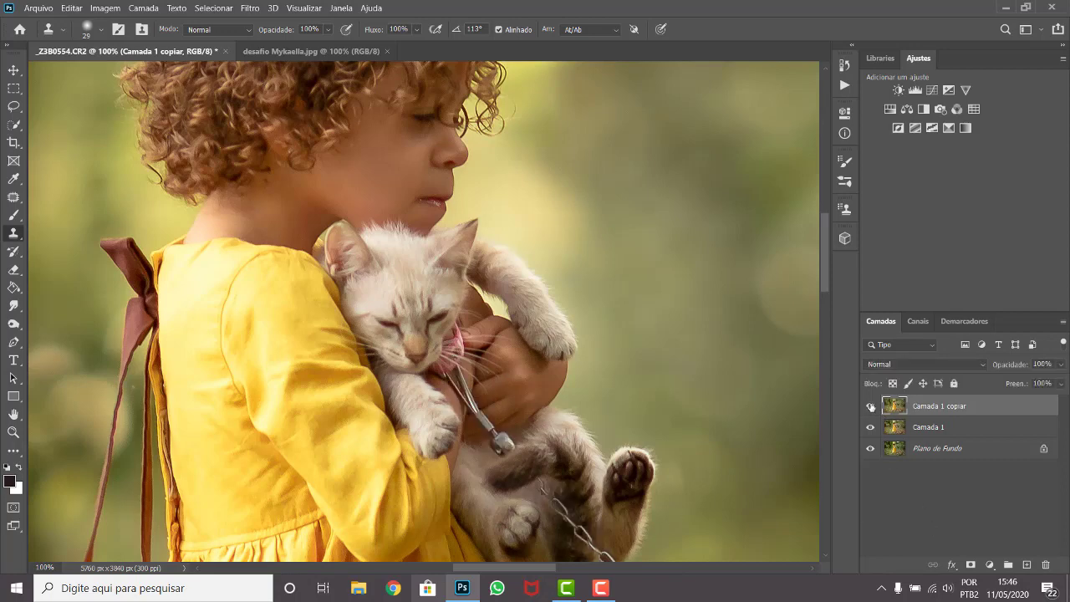
click(871, 406)
click(871, 406)
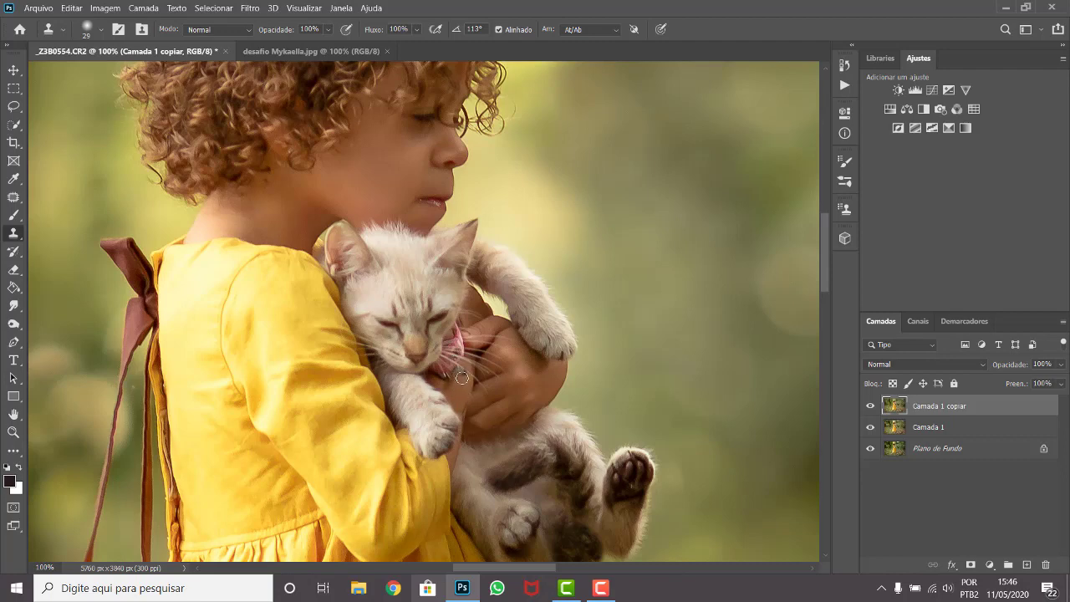
Clone over the remaining leash area on the kitten's belly and tongue with a new source
drag(461, 378, 459, 374)
alt+click(440, 399)
click(548, 464)
alt+click(493, 405)
drag(458, 387, 452, 391)
drag(451, 339, 458, 355)
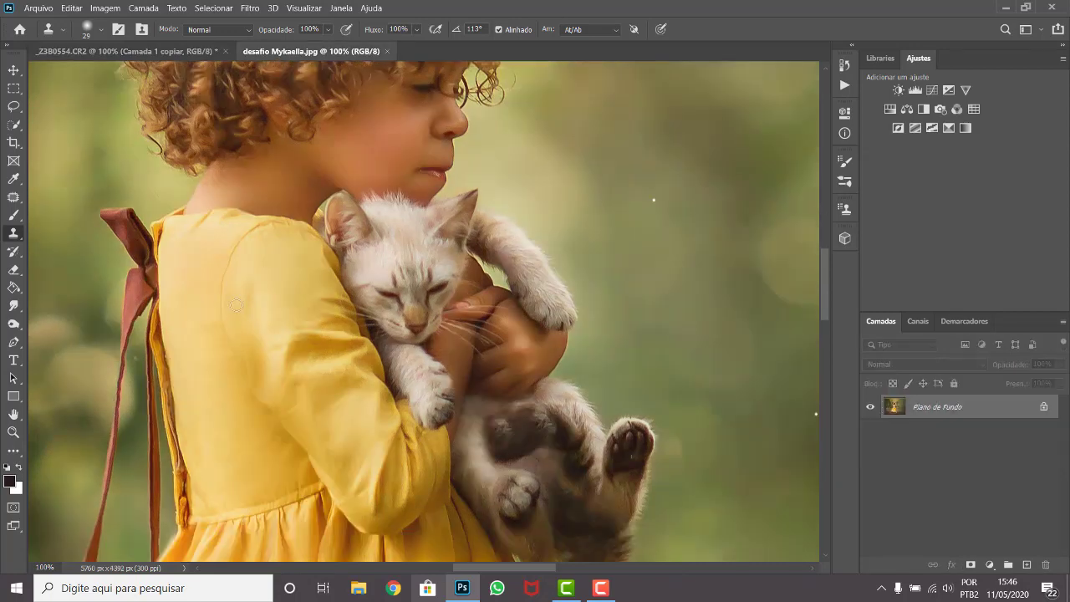
click(193, 53)
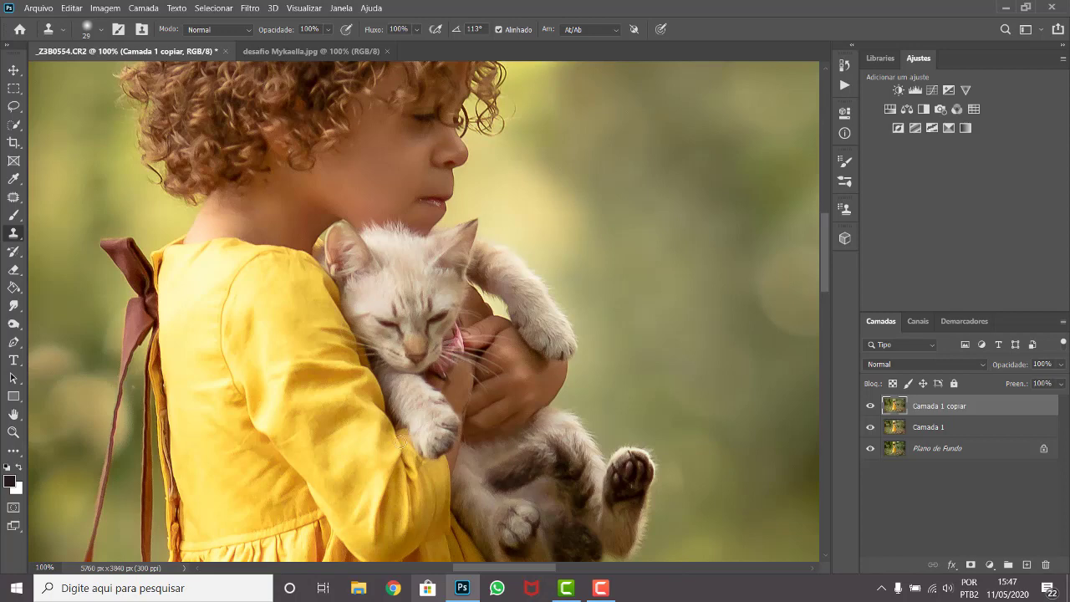
Sample fur near the kitten's mouth and paw, then clone over the pink patch at its mouth
alt+click(468, 370)
alt+click(470, 384)
drag(458, 330, 459, 337)
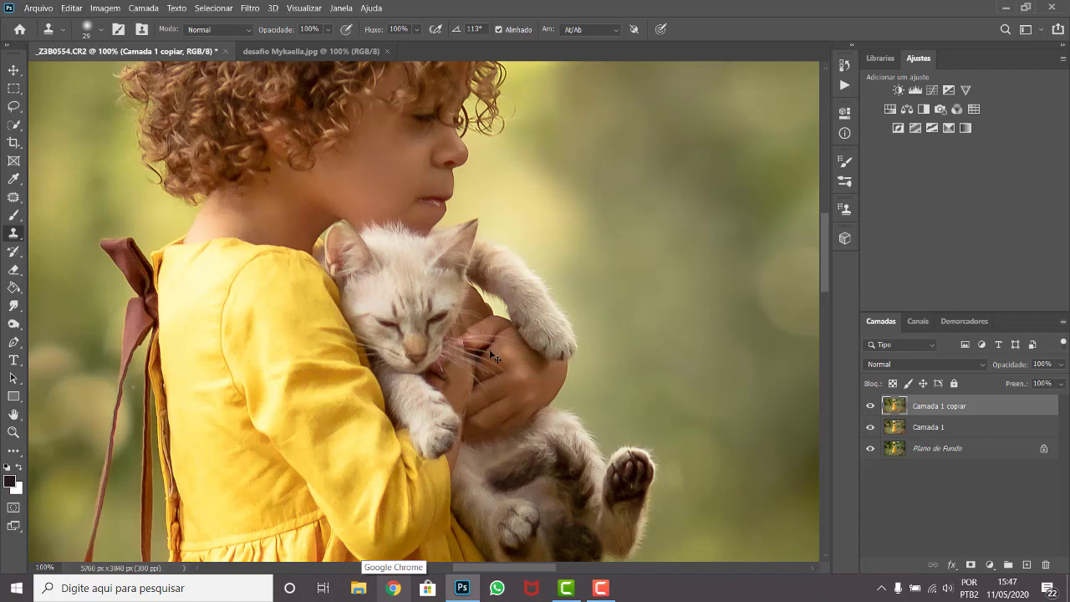
drag(489, 344, 468, 334)
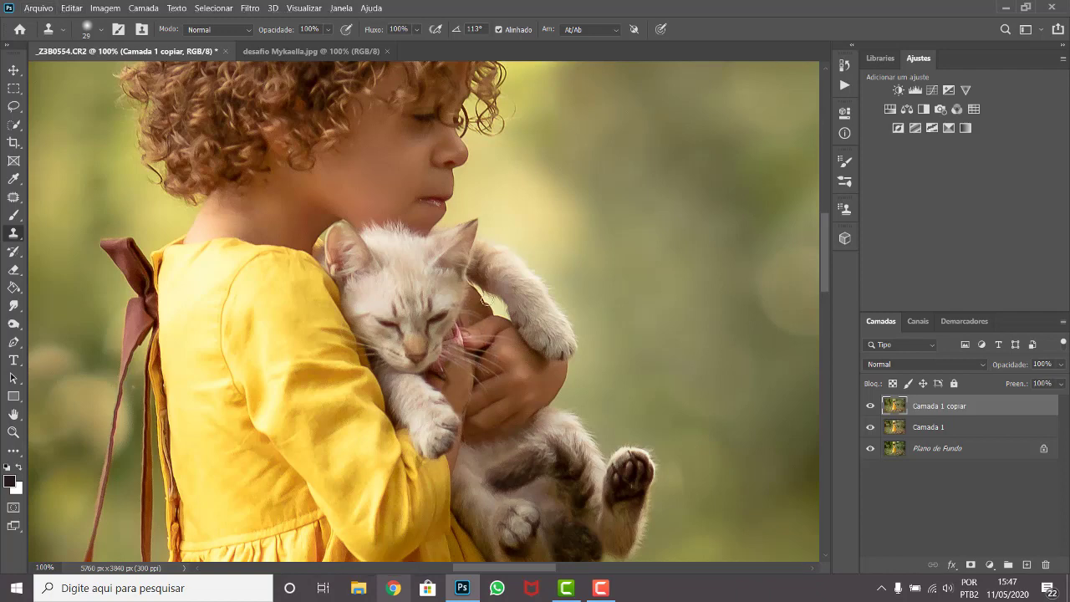
With an 11 px clone brush, retouch the collar area and undo the too-bright patch
right_click(486, 301)
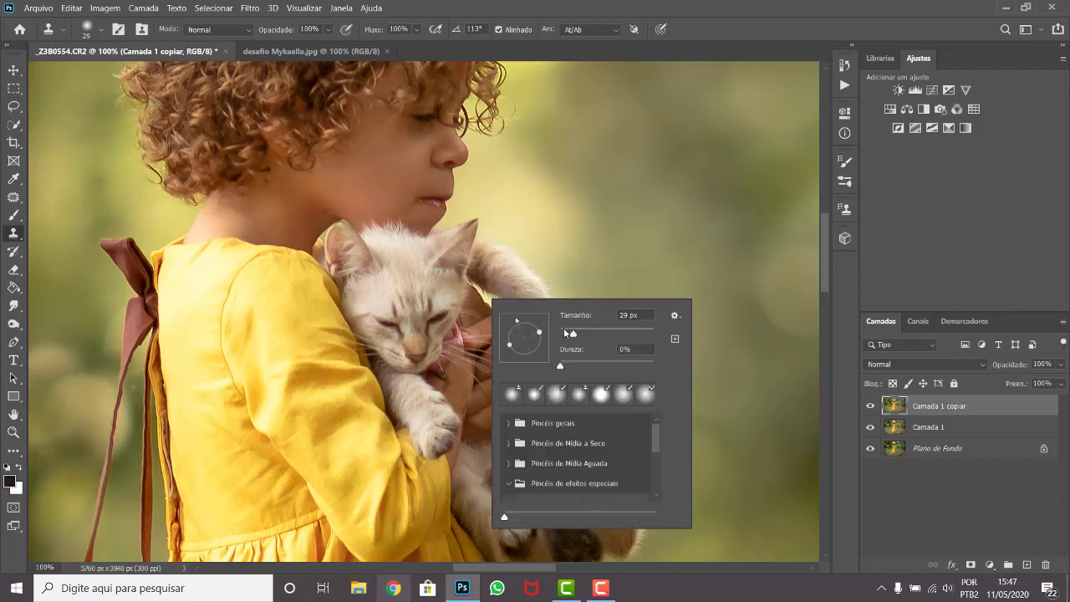
click(565, 333)
key(Return)
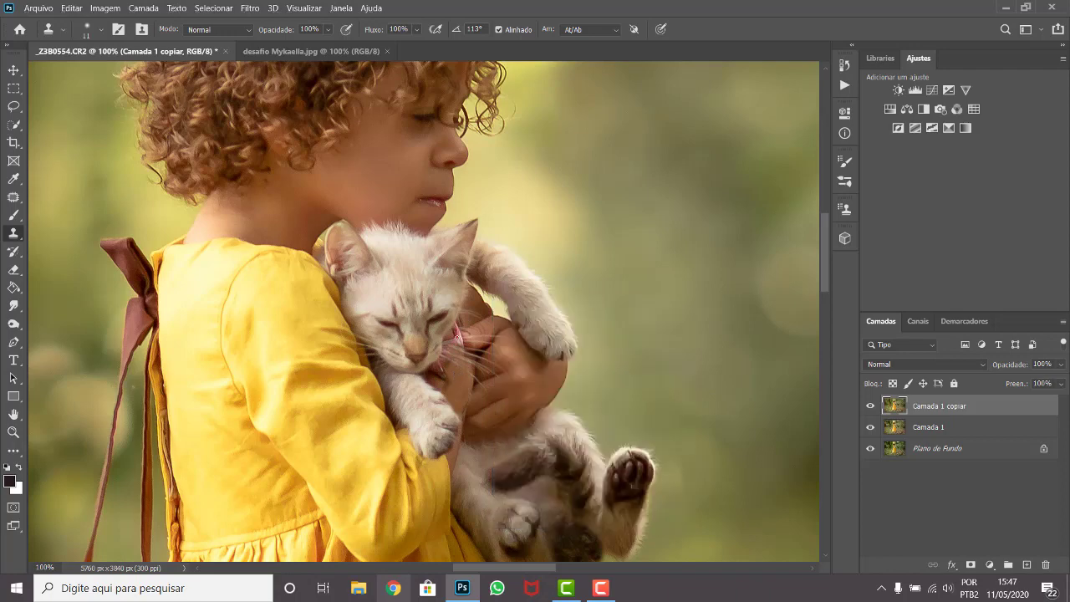
drag(457, 336, 457, 338)
drag(467, 346, 450, 345)
click(449, 366)
key(ctrl+z)
Enlarge the clone brush to 23 px
right_click(483, 391)
drag(560, 380, 564, 381)
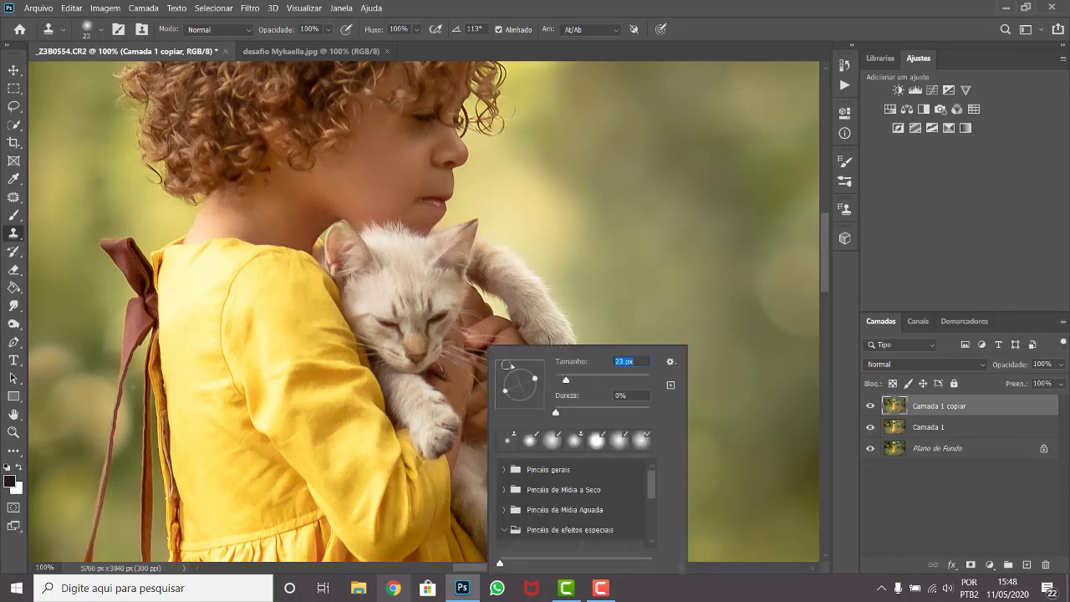
key(Return)
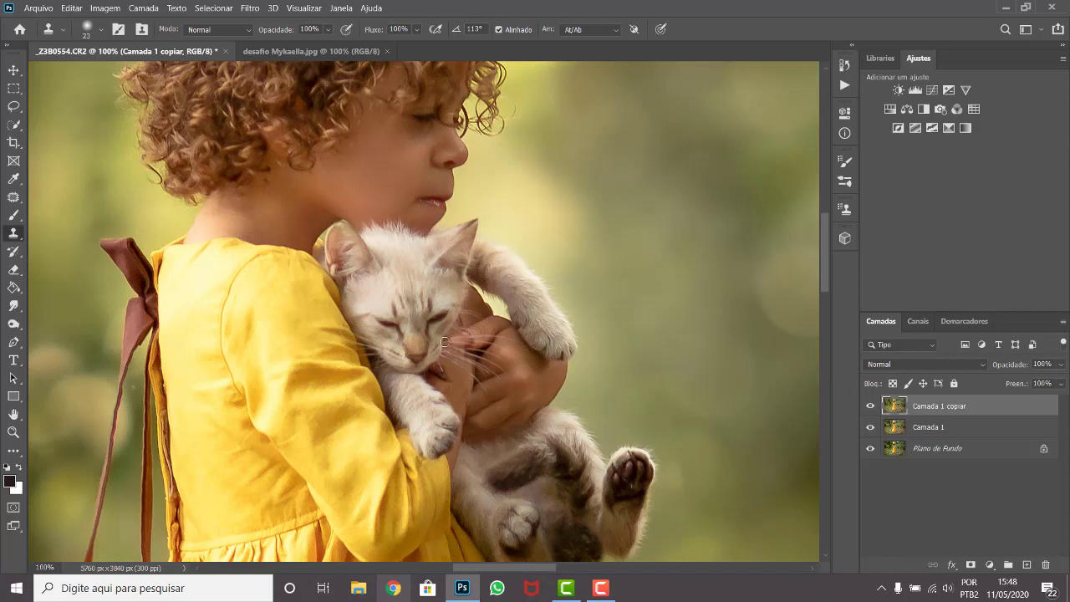
Zoom out five steps until the whole retouched photo of the girl fits the window
key(ctrl+minus)
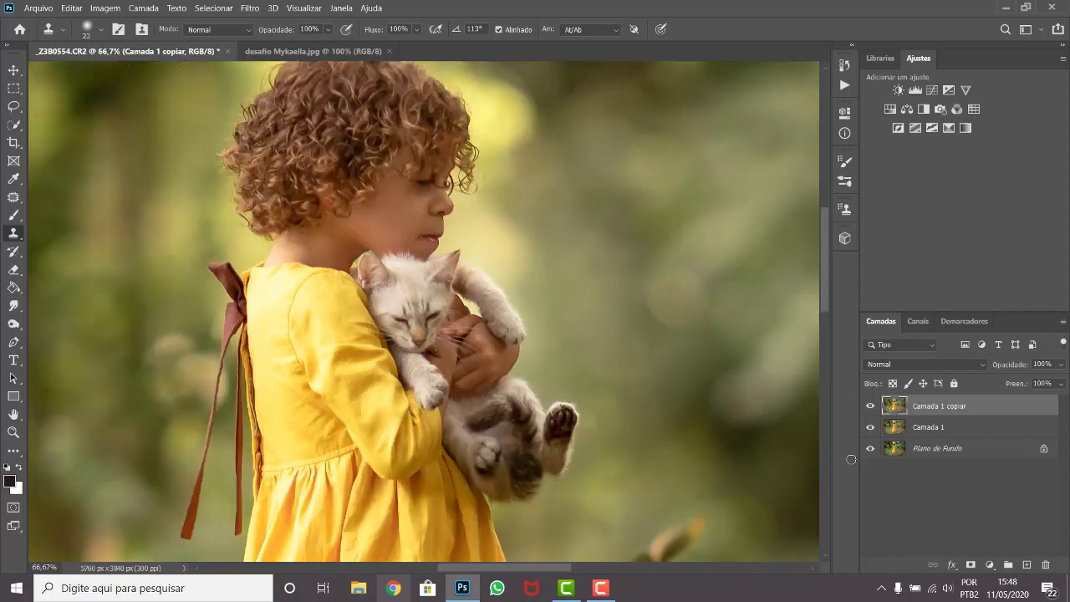
key(ctrl+minus)
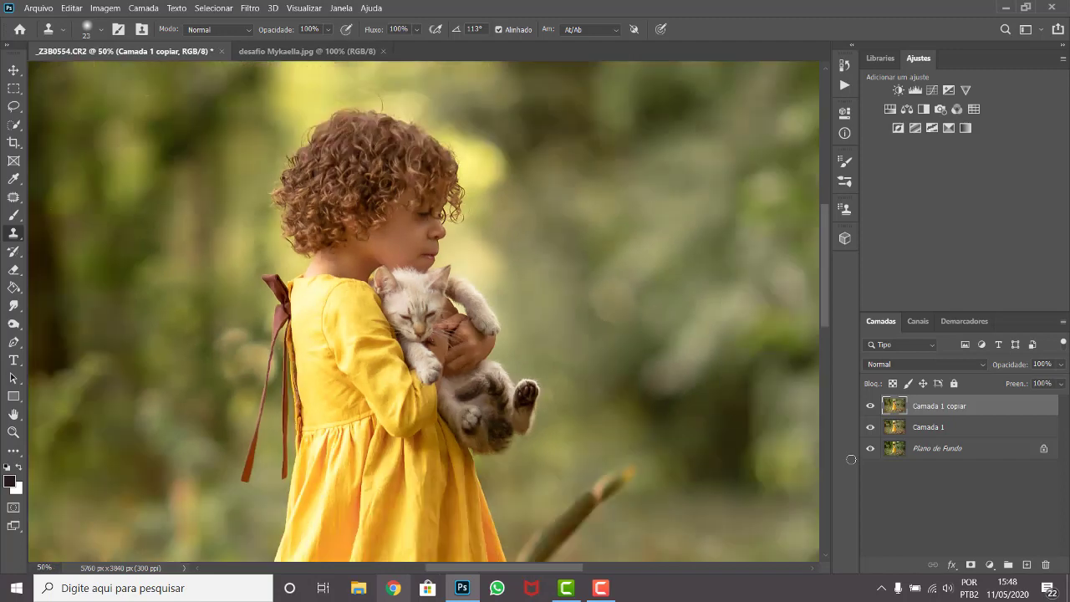
key(ctrl+minus)
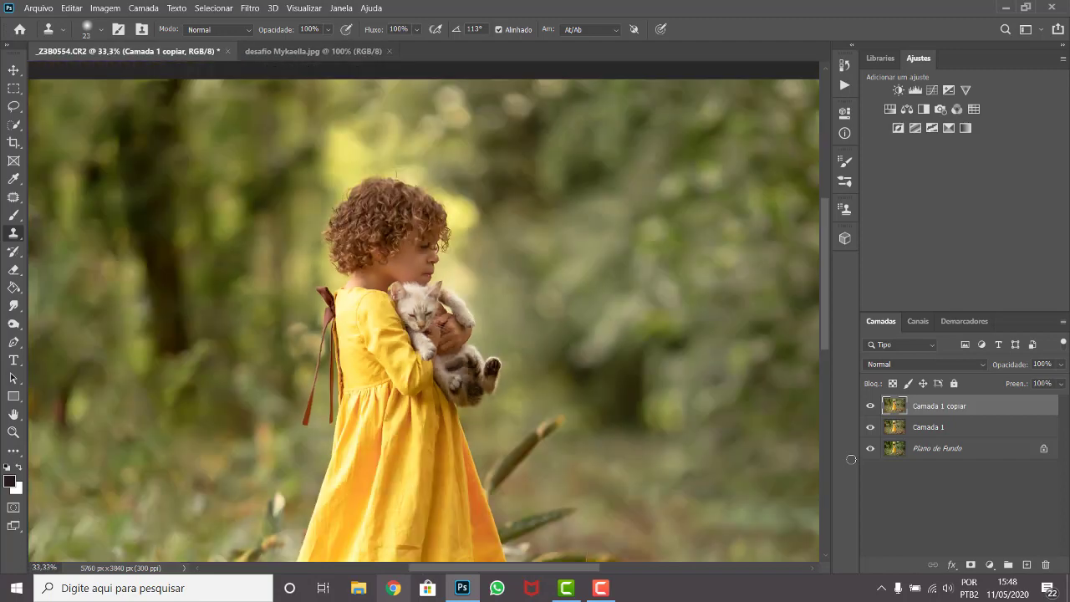
key(ctrl+minus)
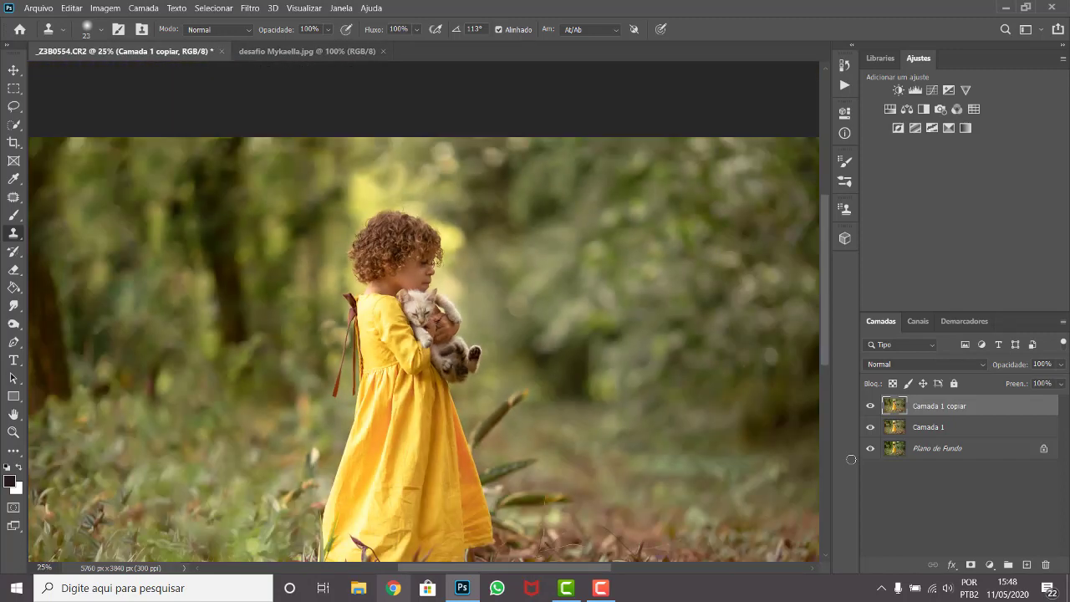
key(ctrl+minus)
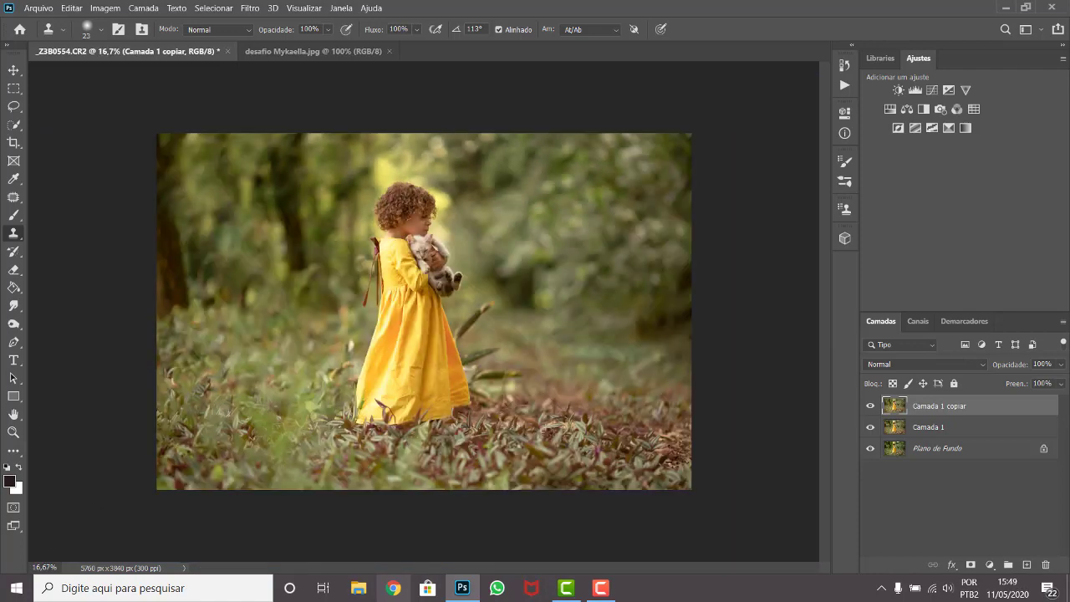
Merge Camada 1 copiar down into Camada 1
right_click(959, 409)
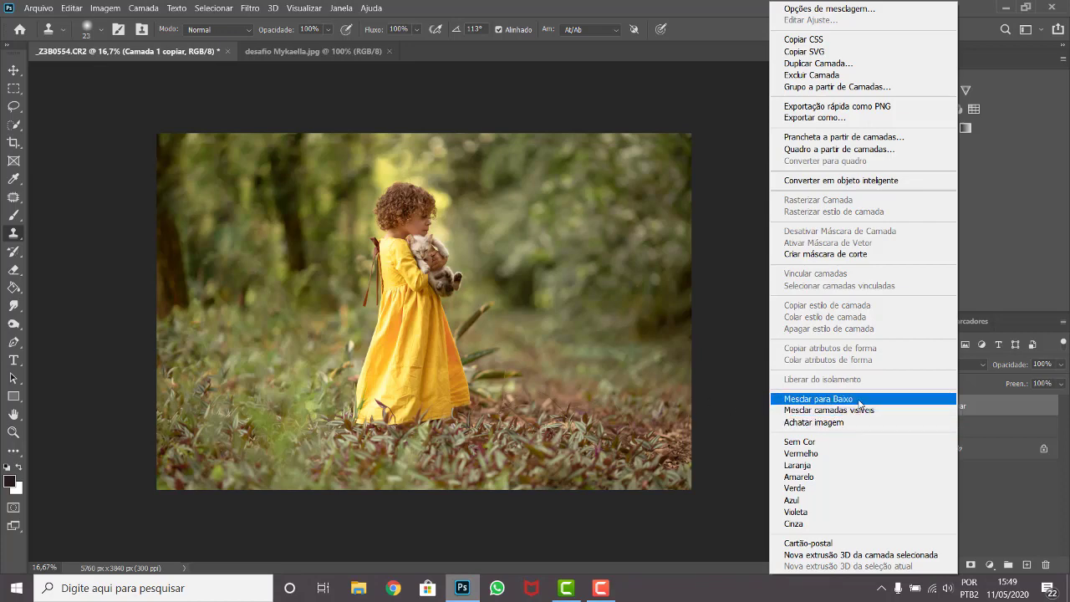
key(Escape)
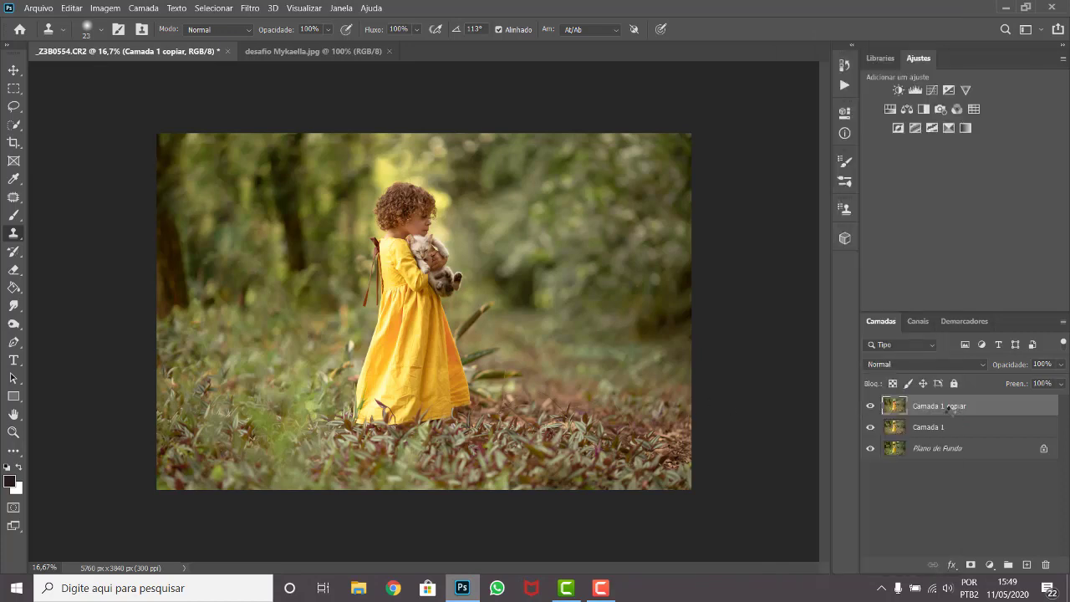
key(Delete)
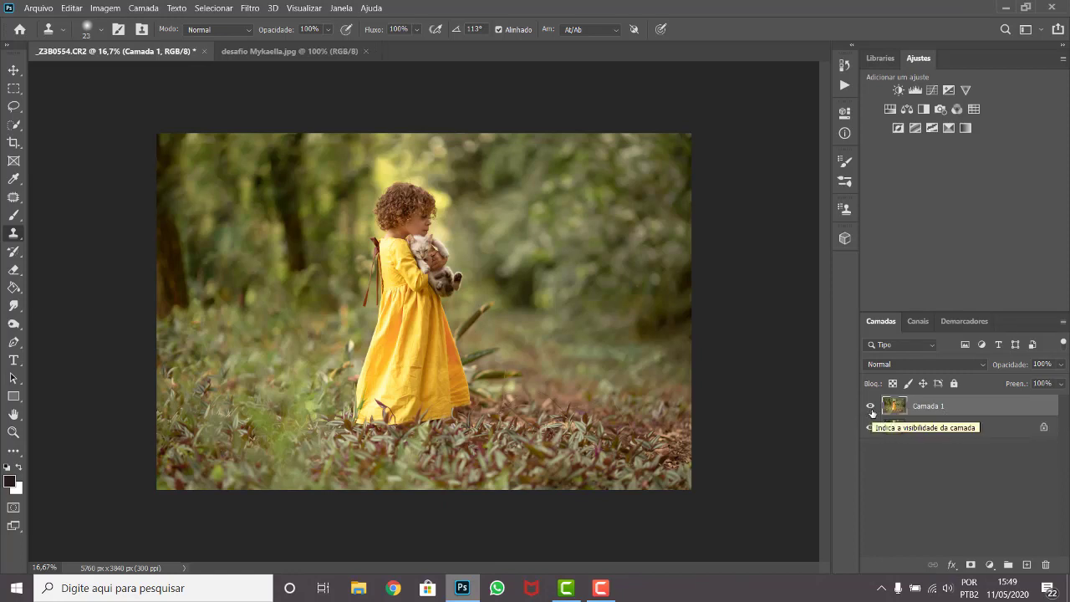
Toggle Camada 1's visibility twice to compare against the original, ending visible
click(871, 408)
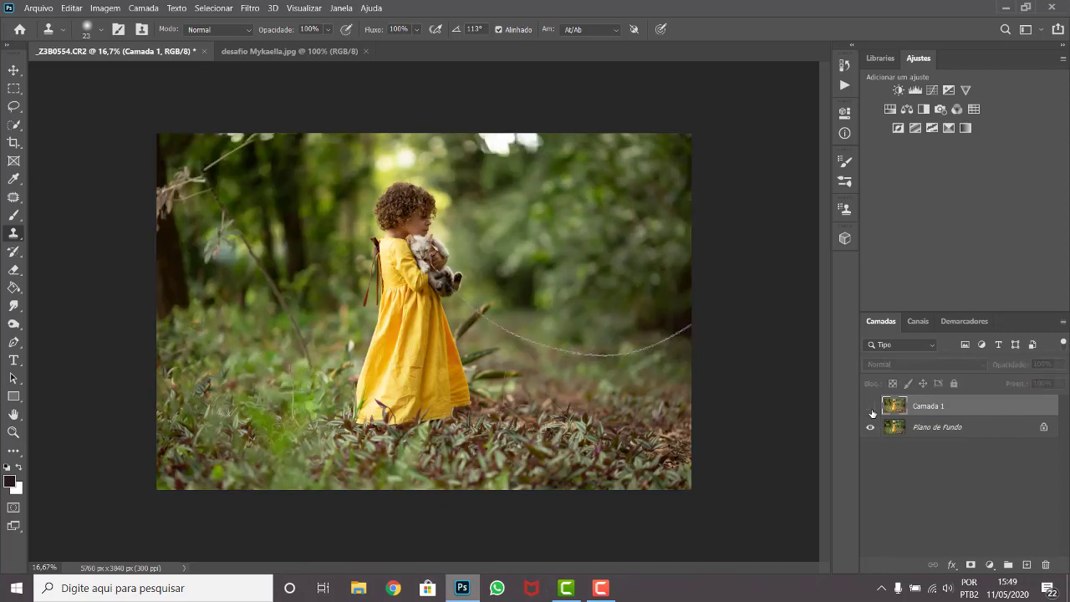
click(871, 409)
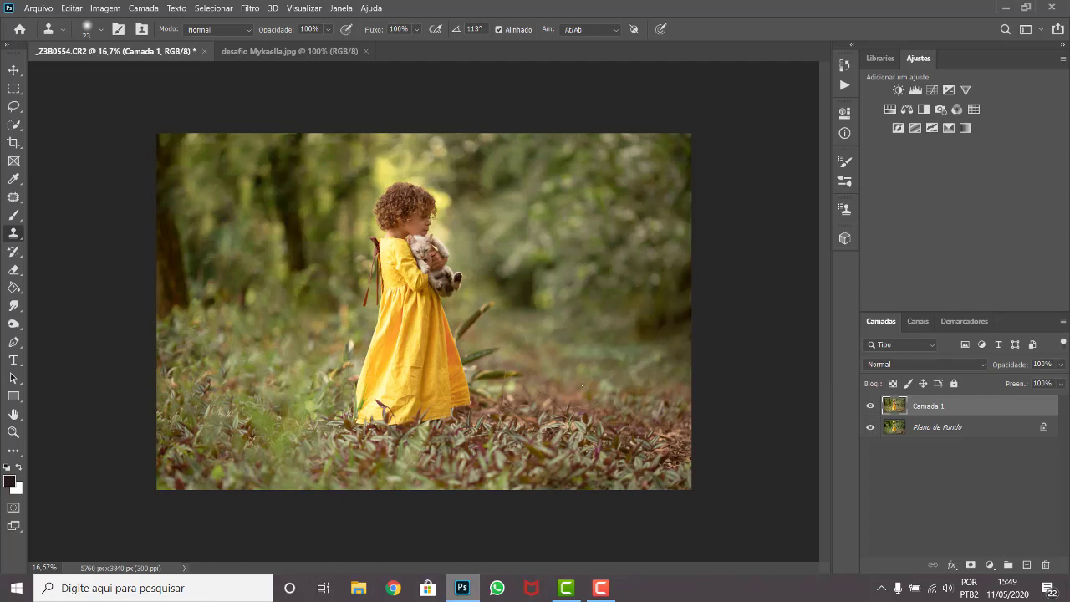
click(870, 406)
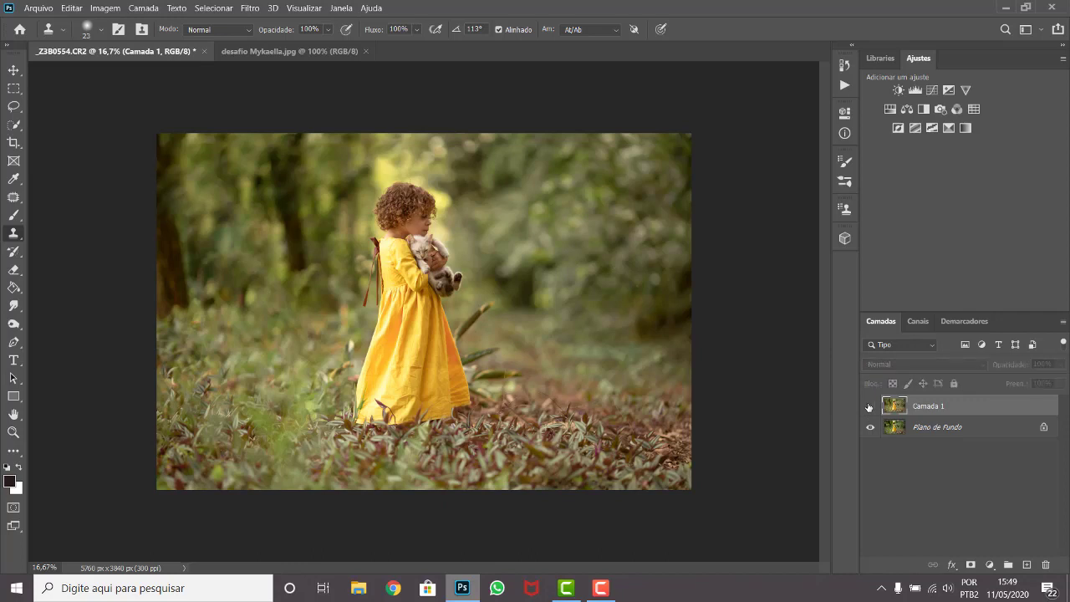
click(869, 406)
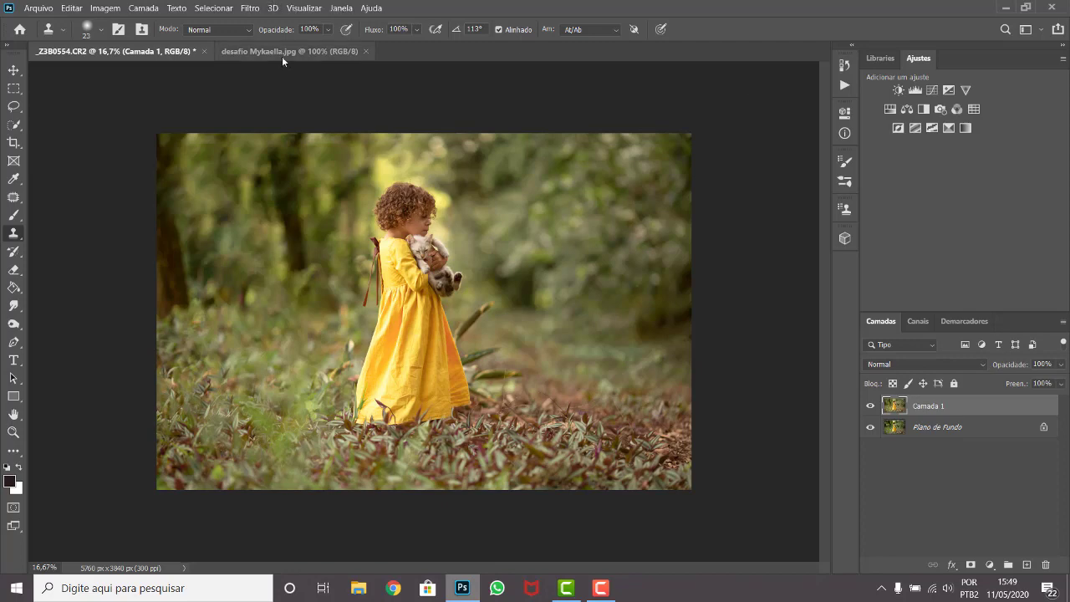
Zoom the desafio Mykaella.jpg reference out three steps, then return to the CR2 retouch
click(287, 52)
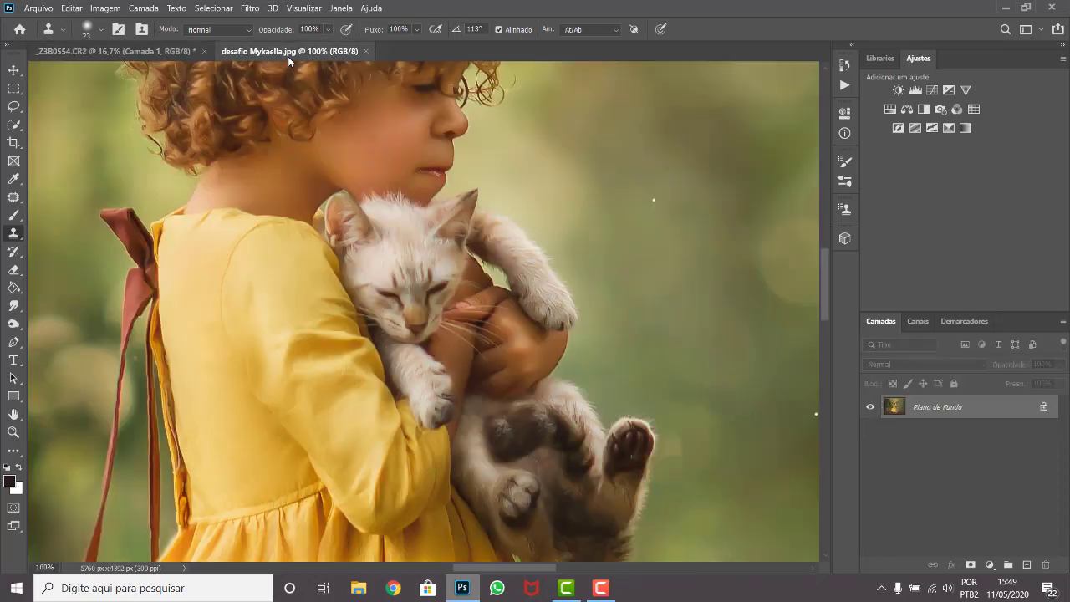
key(ctrl+minus)
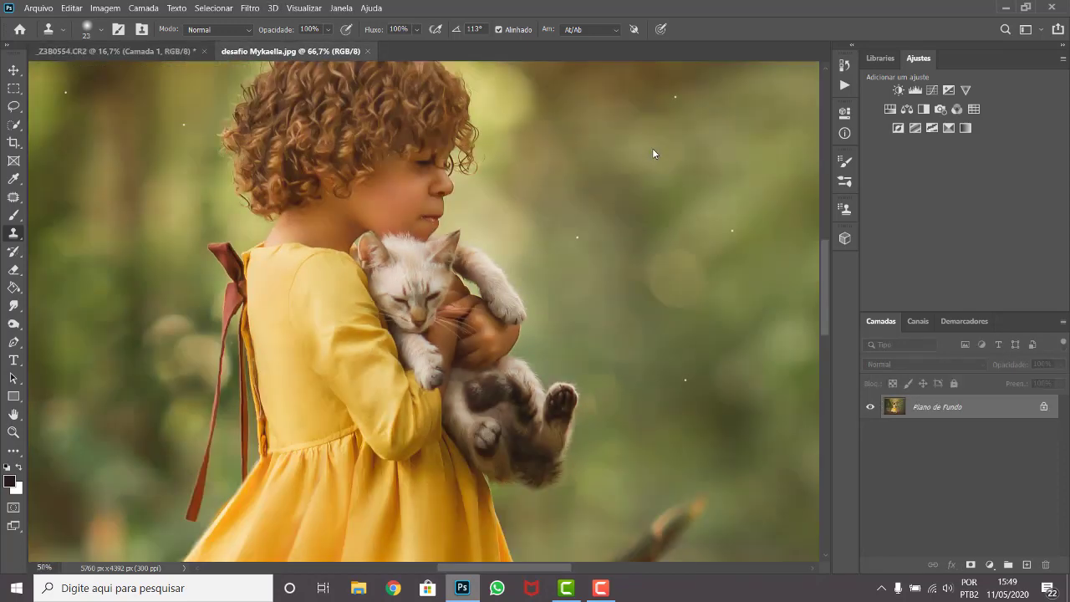
key(ctrl+minus)
key(ctrl+minus)
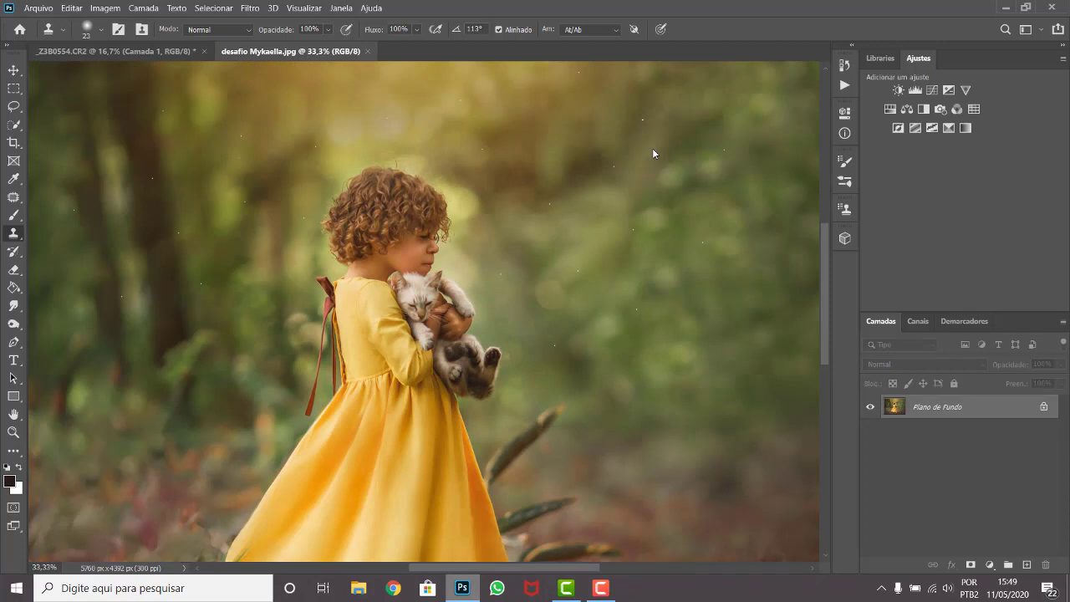
key(ctrl+minus)
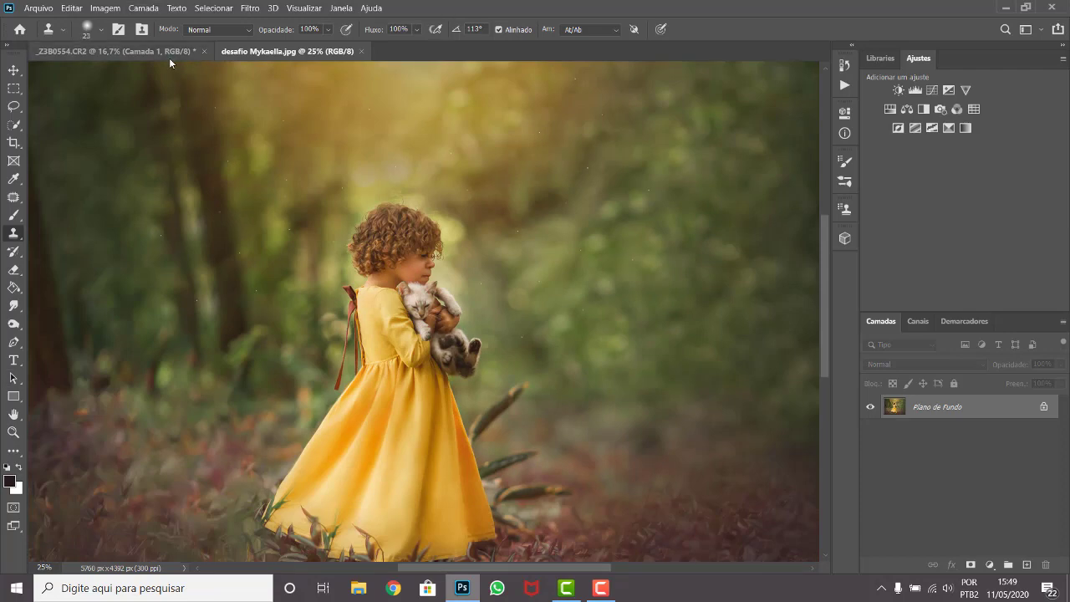
click(159, 52)
Minimize Photoshop and bring up Camtasia's empty Untitled Project from the taskbar
click(1006, 7)
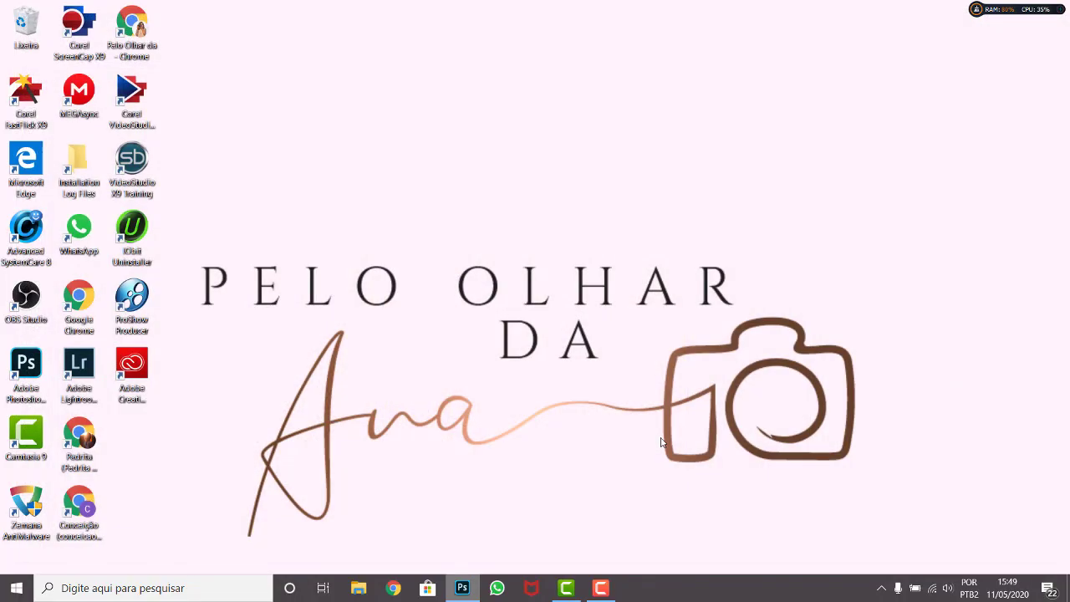
click(597, 589)
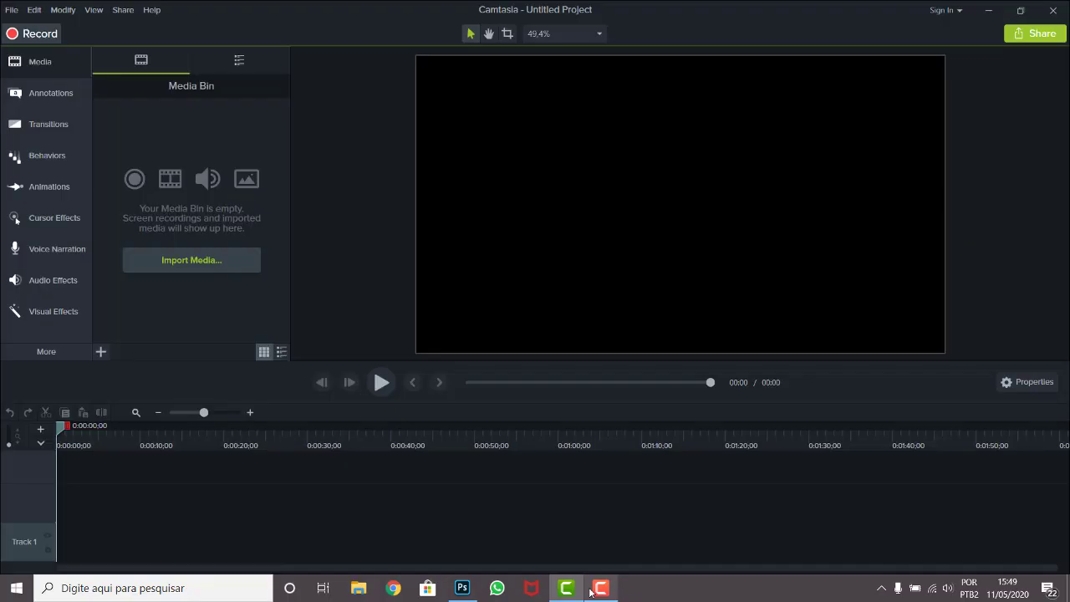